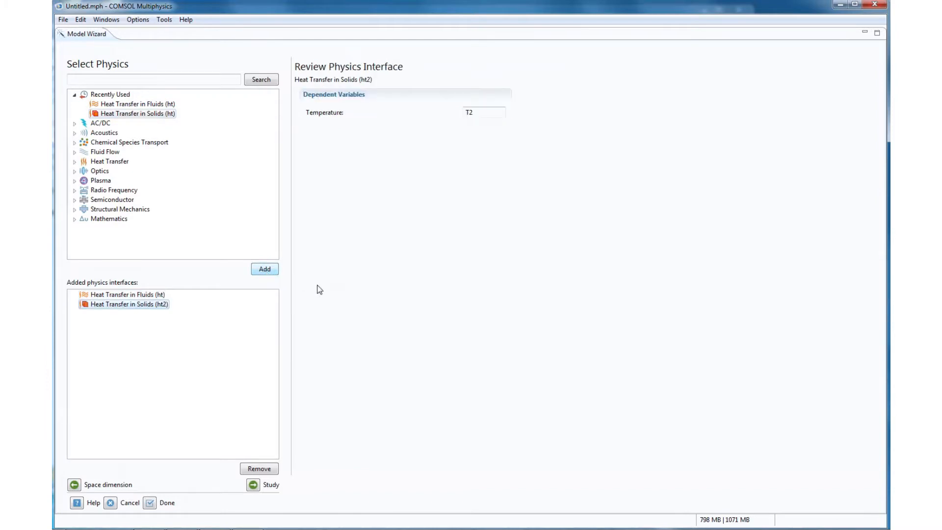
- Choose a Time Dependent study for the two heat transfer interfaces and finish the model setup
{"action": "left_click", "coordinate": [260, 484]}
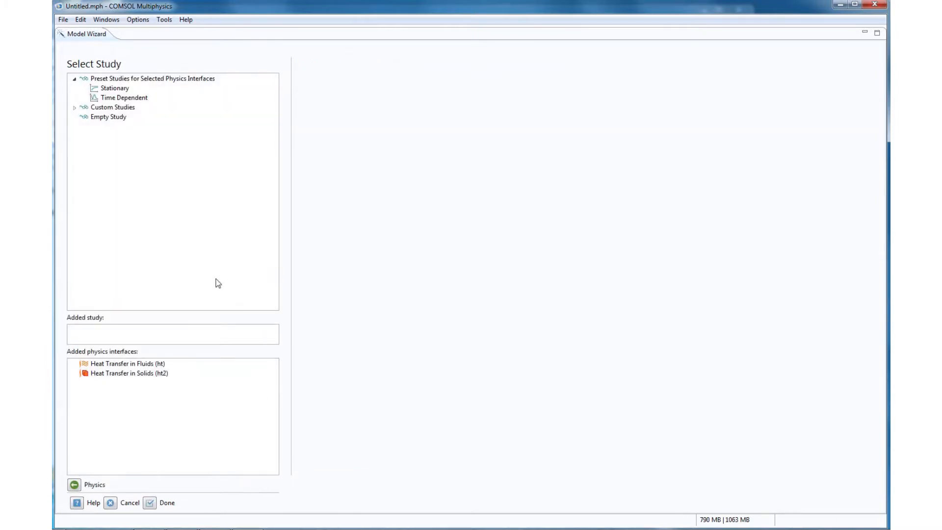
{"action": "left_click", "coordinate": [127, 98]}
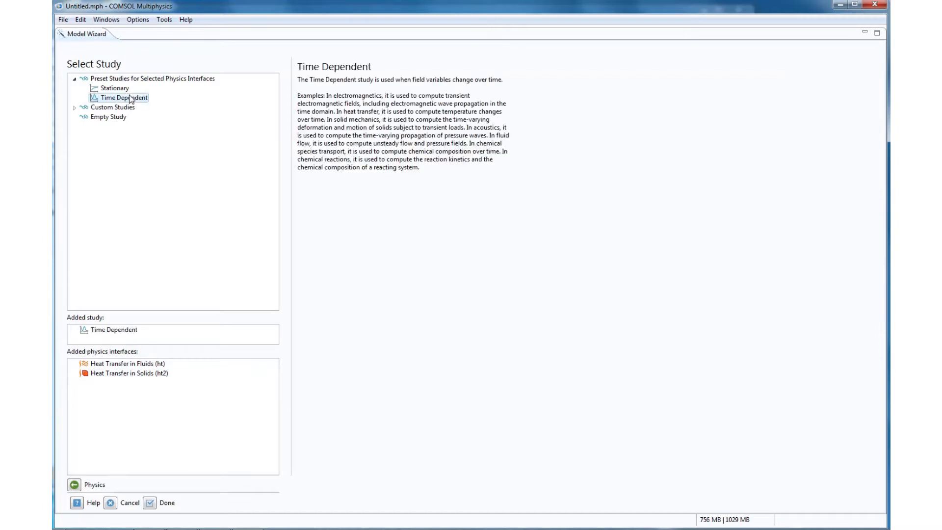
{"action": "left_click", "coordinate": [150, 503]}
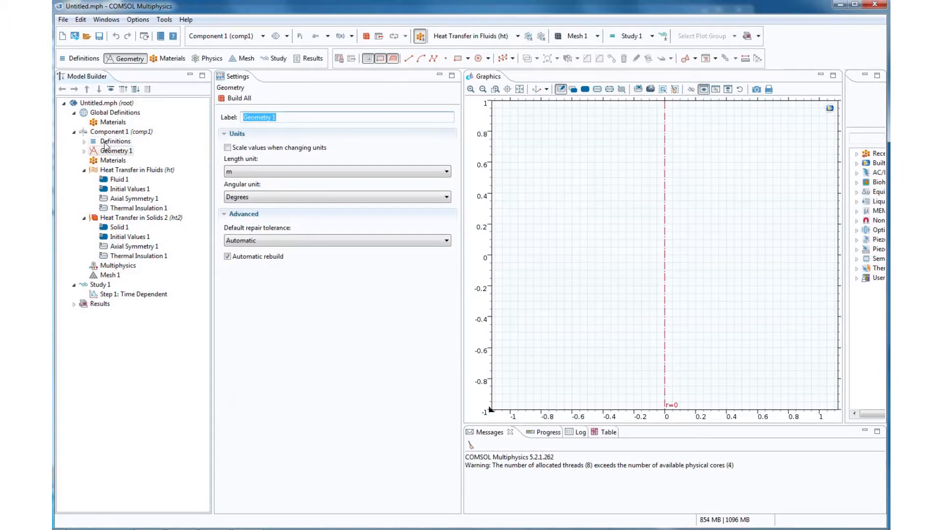
- Collapse the component and study branches of the model tree and add a Parameters node under Global Definitions
{"action": "left_click", "coordinate": [75, 132]}
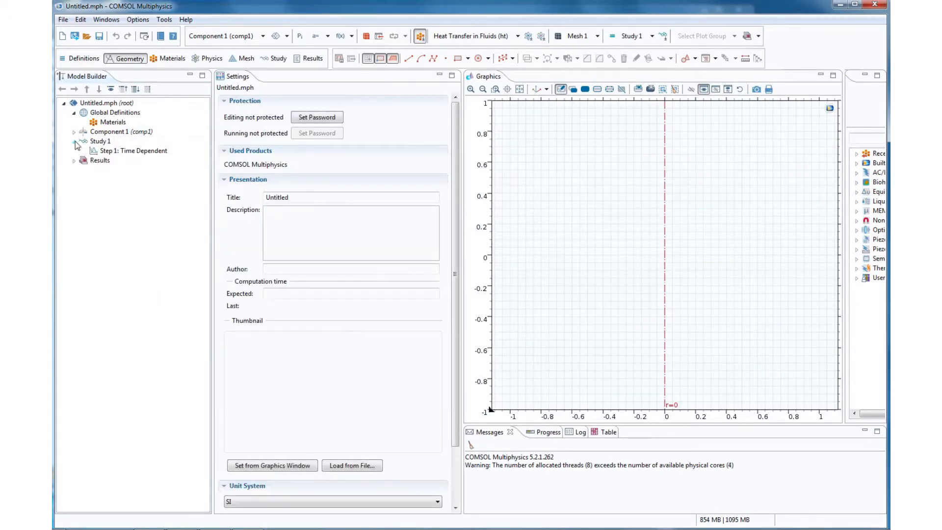
{"action": "left_click", "coordinate": [74, 141]}
{"action": "right_click", "coordinate": [115, 113]}
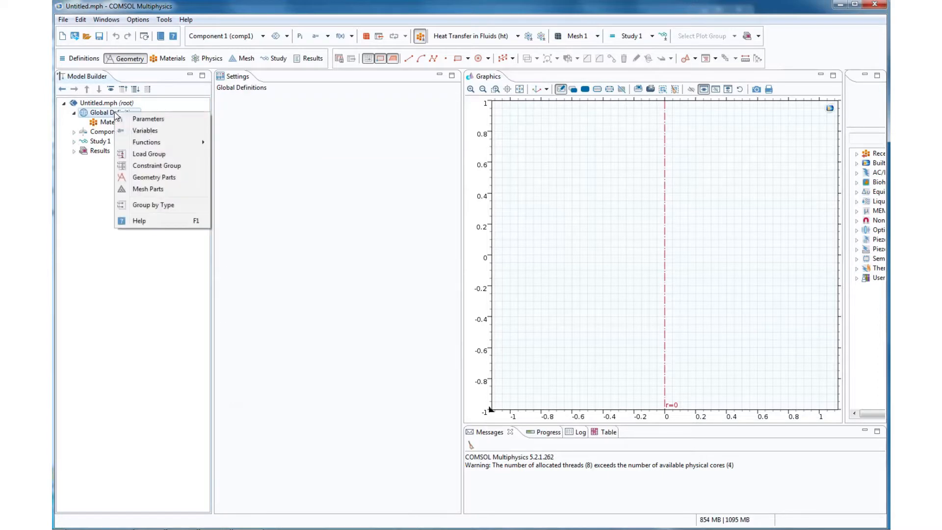
{"action": "left_click", "coordinate": [144, 120]}
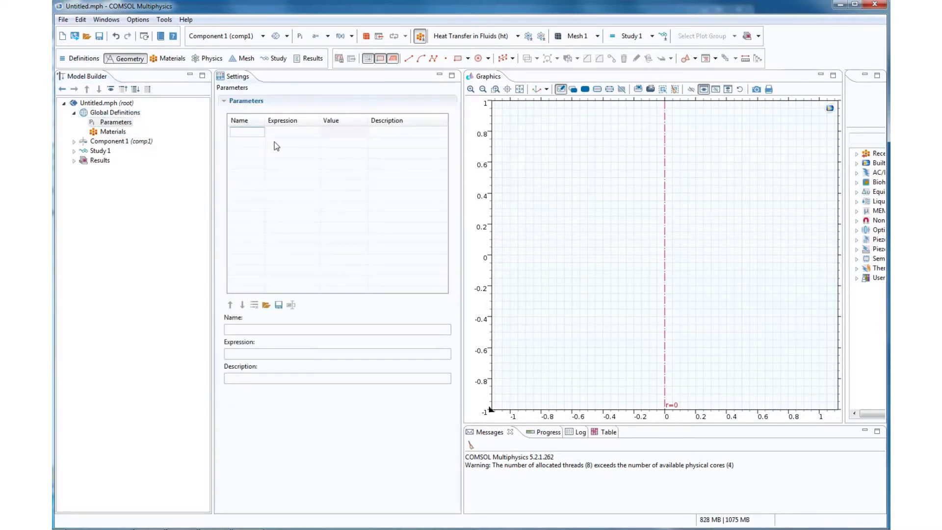
- Define a global parameter freezer_temp with the expression 273-80, widening the name column to fit
{"action": "type", "text": "fr"}
{"action": "type", "text": "eezer_temp"}
{"action": "key", "text": "Return"}
{"action": "left_click", "coordinate": [291, 132]}
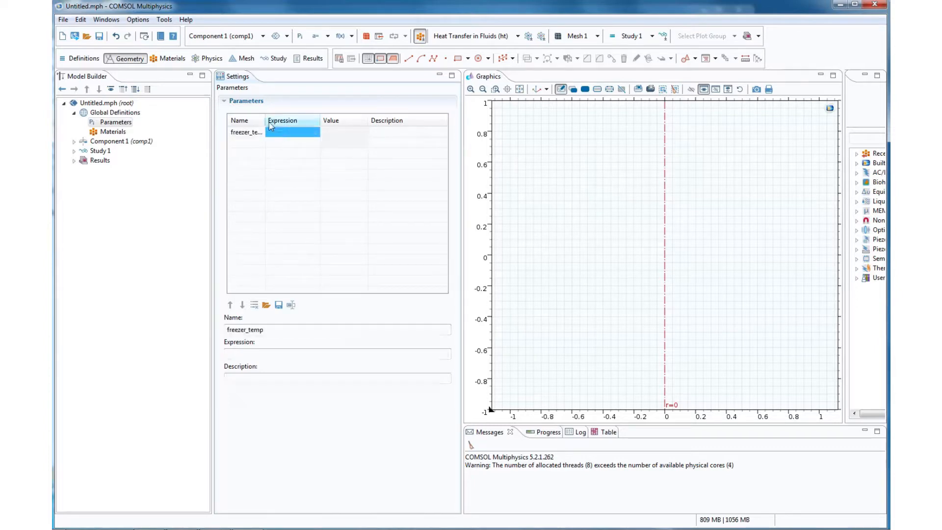
{"action": "left_click_drag", "start_coordinate": [266, 120], "coordinate": [283, 120]}
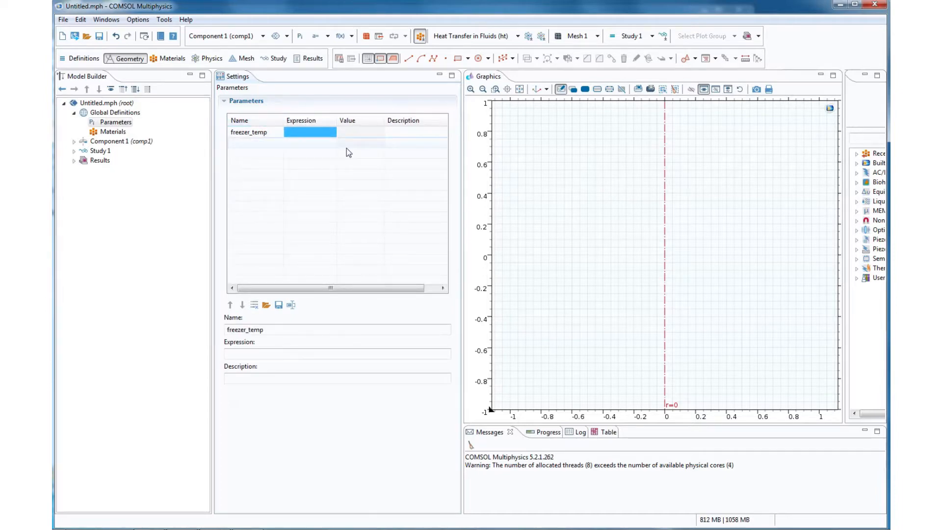
{"action": "type", "text": "273-"}
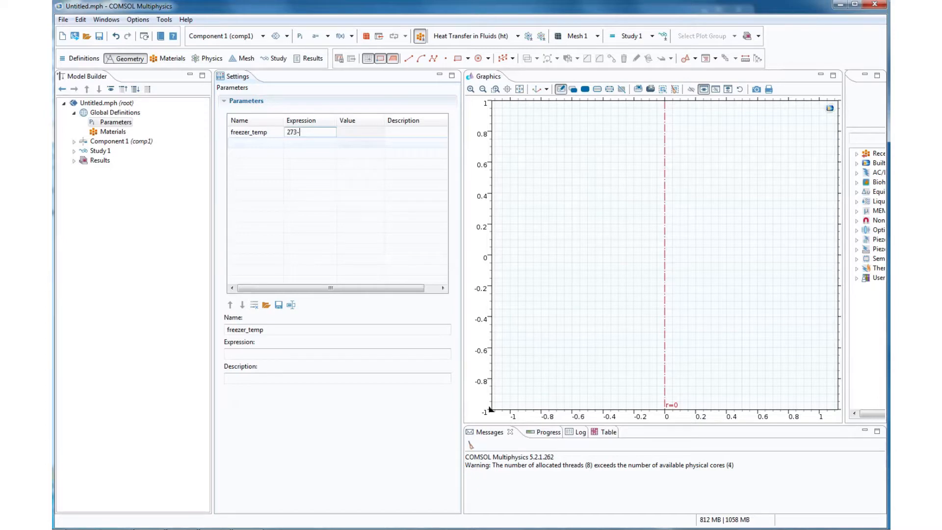
{"action": "type", "text": "80"}
{"action": "key", "text": "Return"}
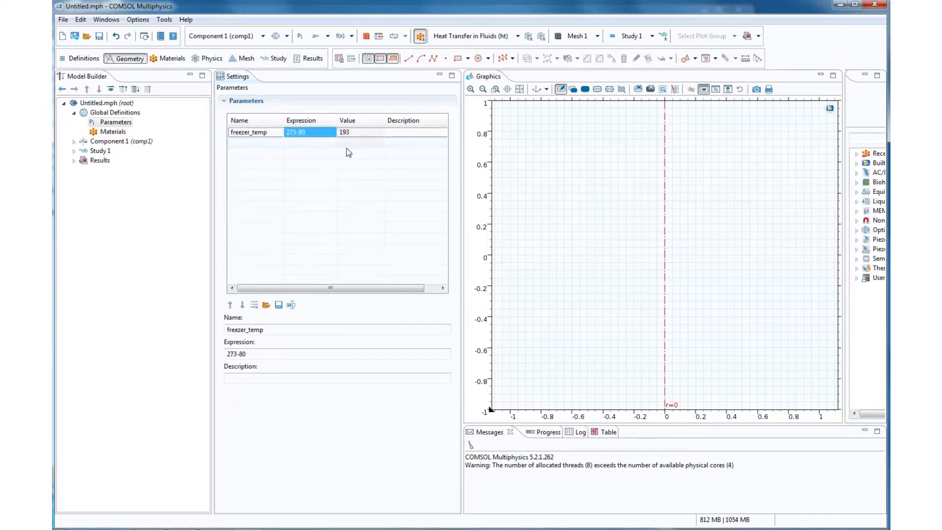
- Add a second global parameter start_temp with the expression 273+21
{"action": "left_click", "coordinate": [257, 145]}
{"action": "type", "text": "start_temp"}
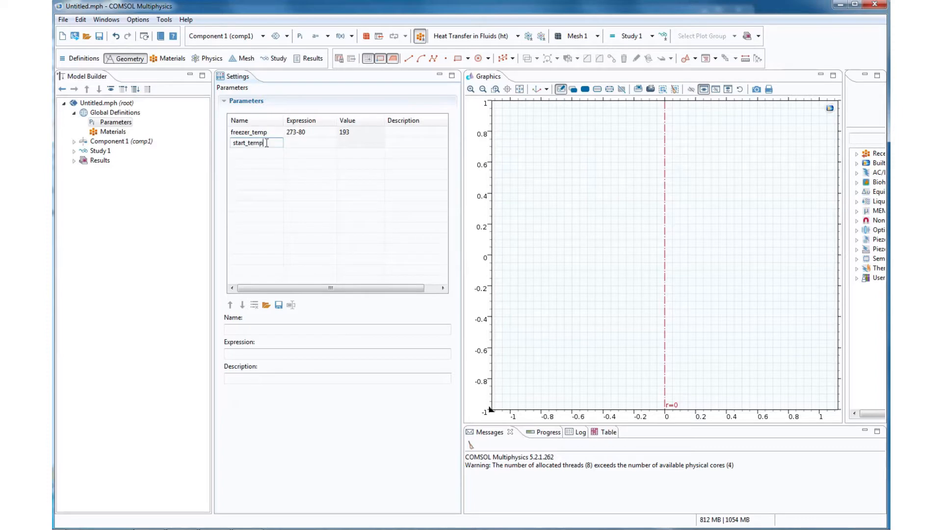
{"action": "key", "text": "Return"}
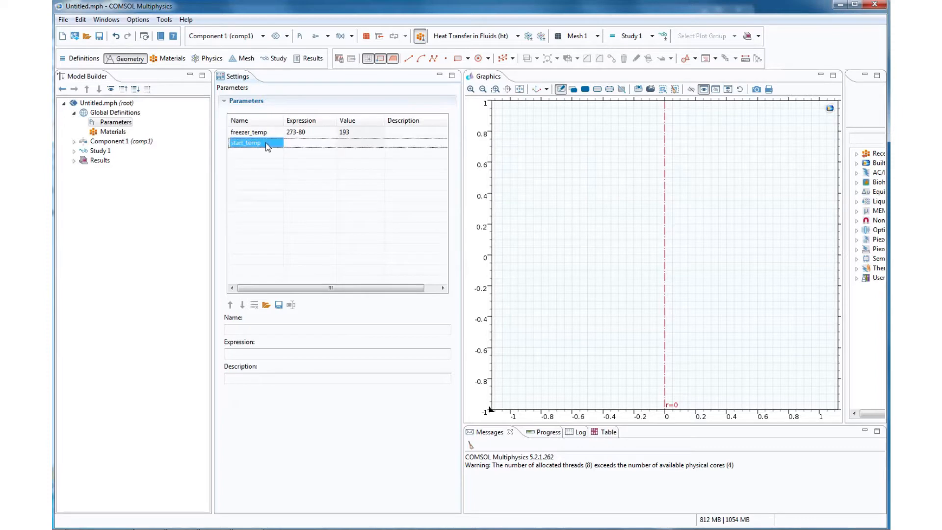
{"action": "left_click", "coordinate": [289, 143]}
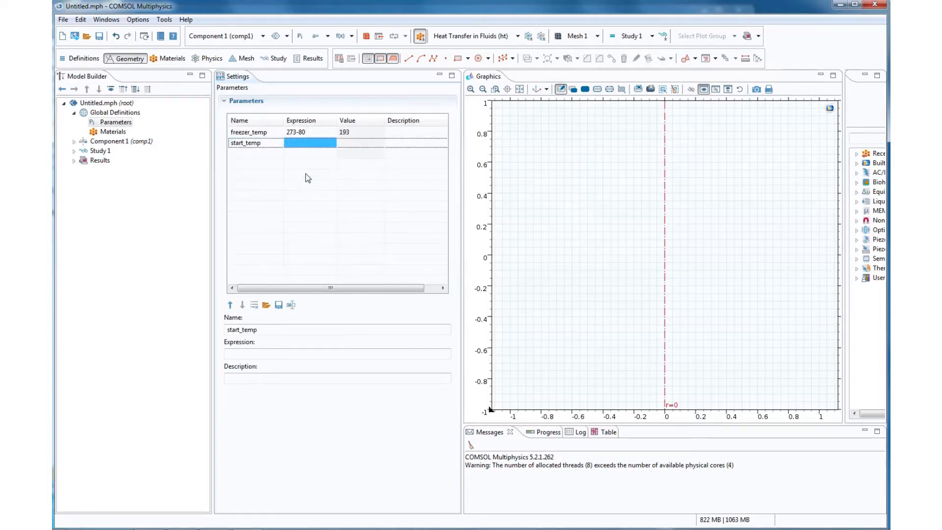
{"action": "type", "text": "273+21"}
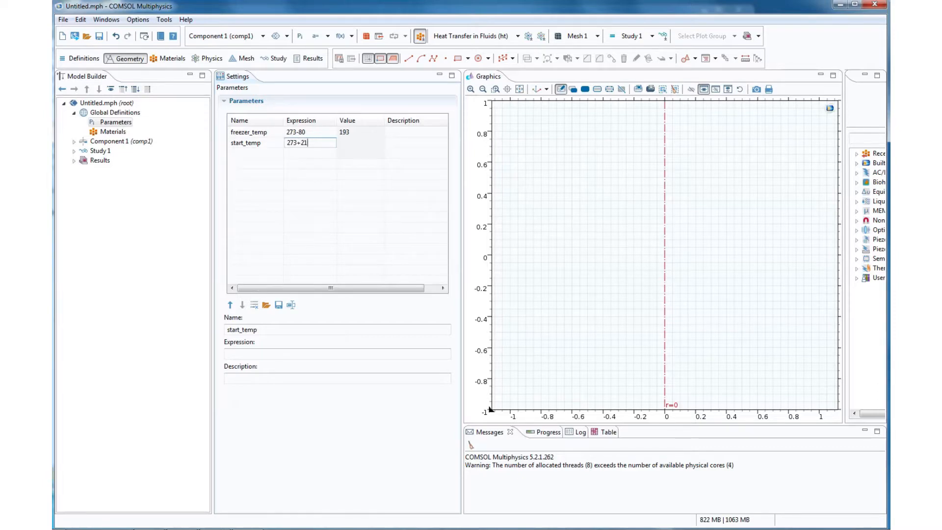
{"action": "key", "text": "Return"}
- Add a global parameter tube_inner_rad with the expression 5e-3
{"action": "key", "text": "Left"}
{"action": "key", "text": "Down"}
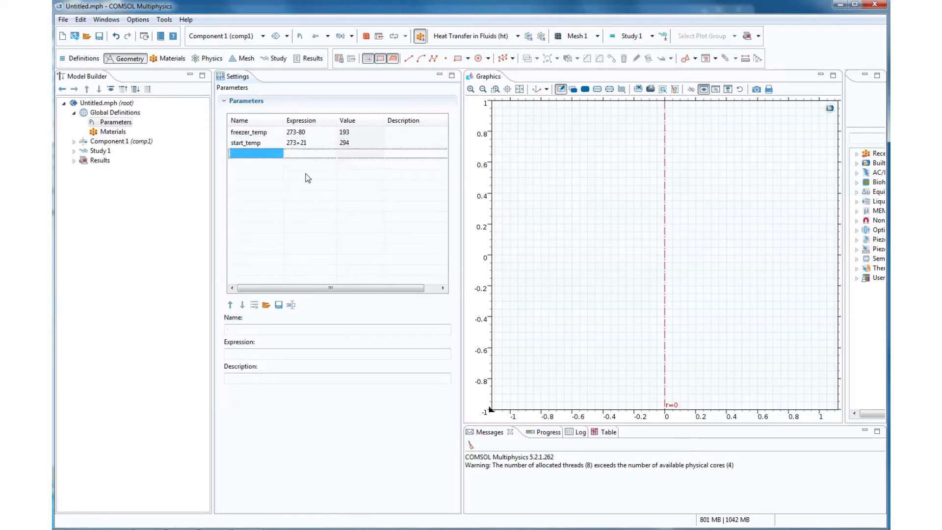
{"action": "type", "text": "tube"}
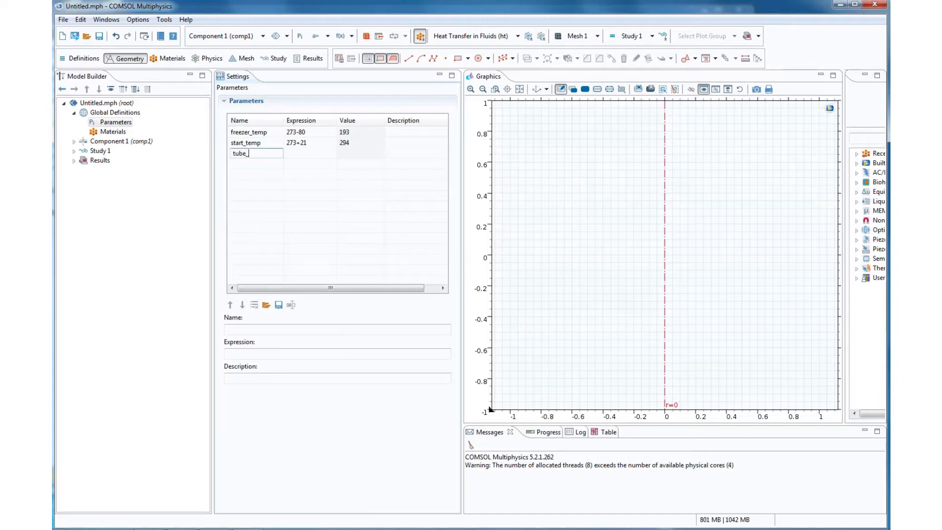
{"action": "type", "text": "_inner_rad"}
{"action": "key", "text": "Tab"}
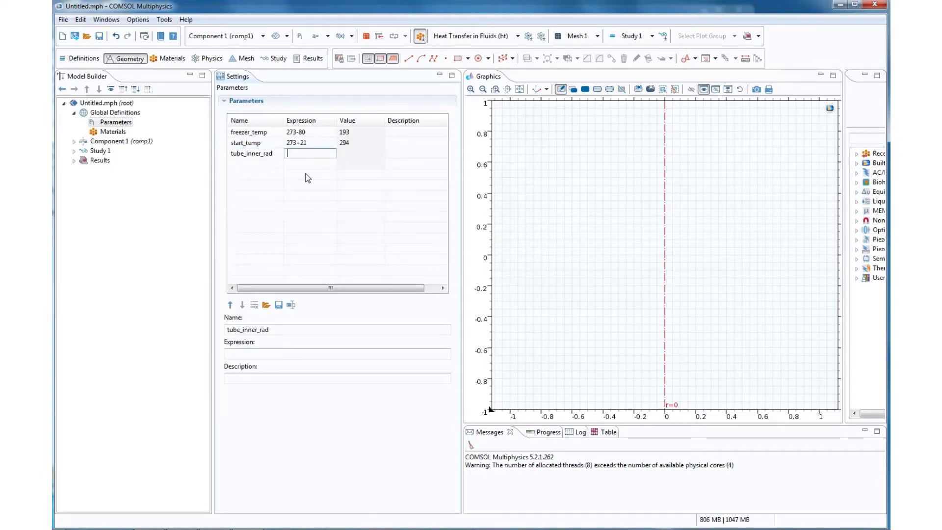
{"action": "type", "text": "5e-3"}
{"action": "key", "text": "Return"}
- Add a global parameter tube_outer_rad with the expression 6e-3
{"action": "key", "text": "Down"}
{"action": "key", "text": "Left"}
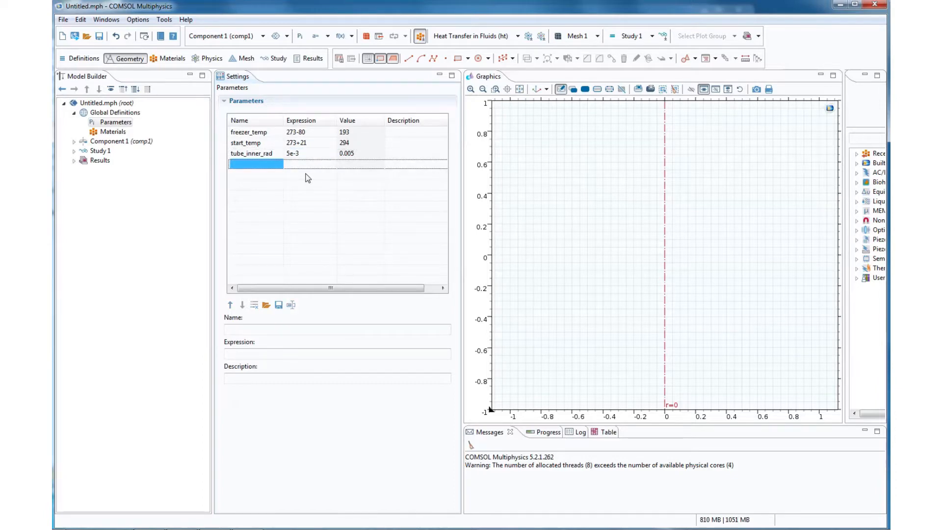
{"action": "type", "text": "tube_o"}
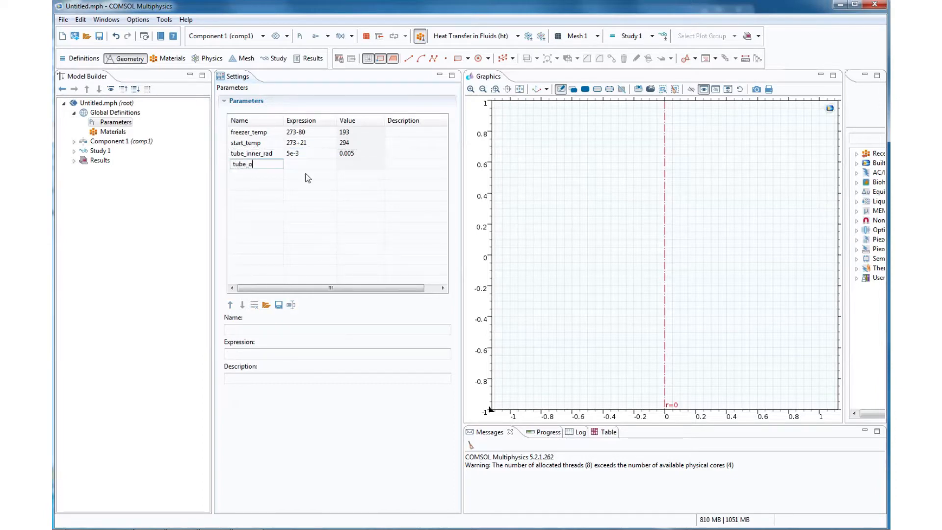
{"action": "type", "text": "uter_rad"}
{"action": "key", "text": "Tab"}
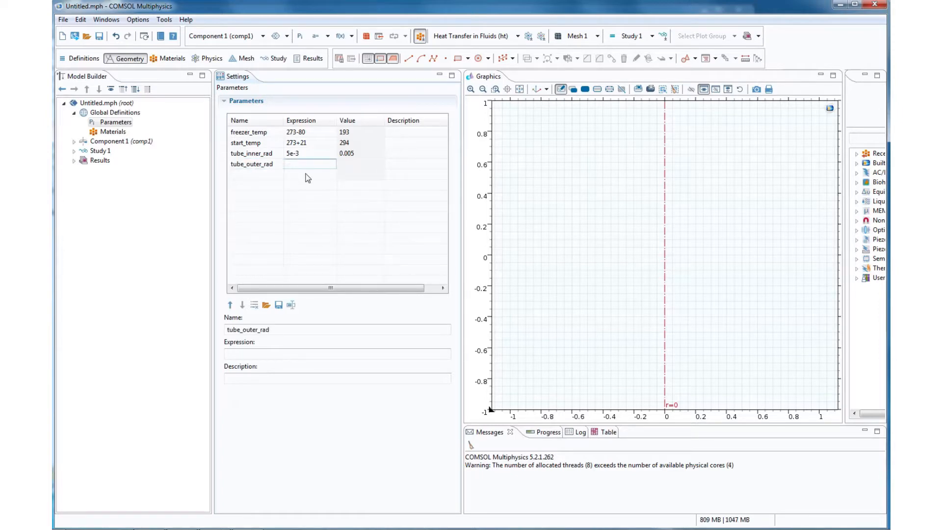
{"action": "type", "text": "6e-3"}
{"action": "key", "text": "Return"}
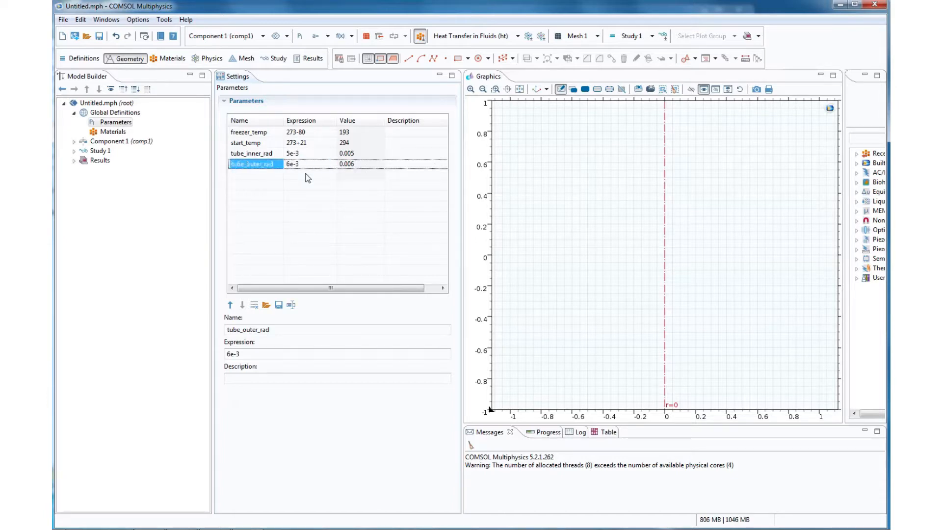
- Add a global parameter tube_length with the expression 35e-3
{"action": "left_click", "coordinate": [308, 177]}
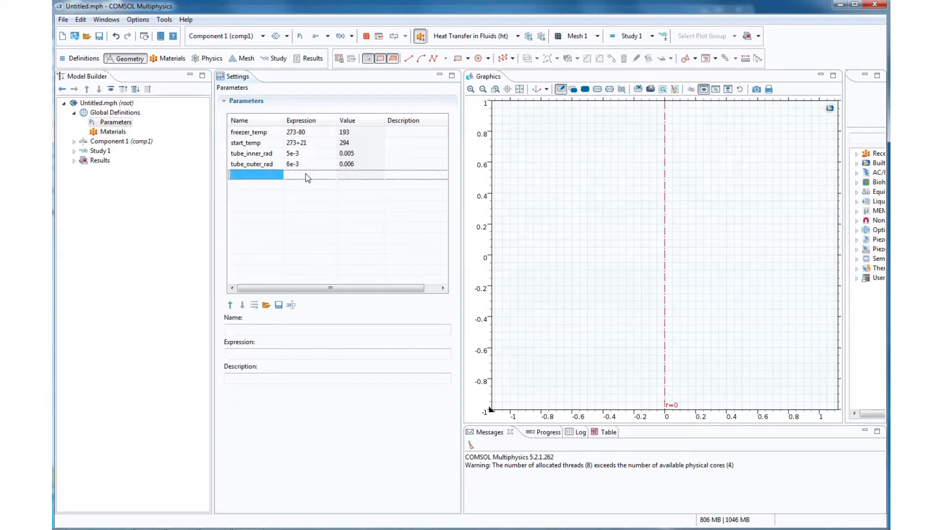
{"action": "type", "text": "tube_"}
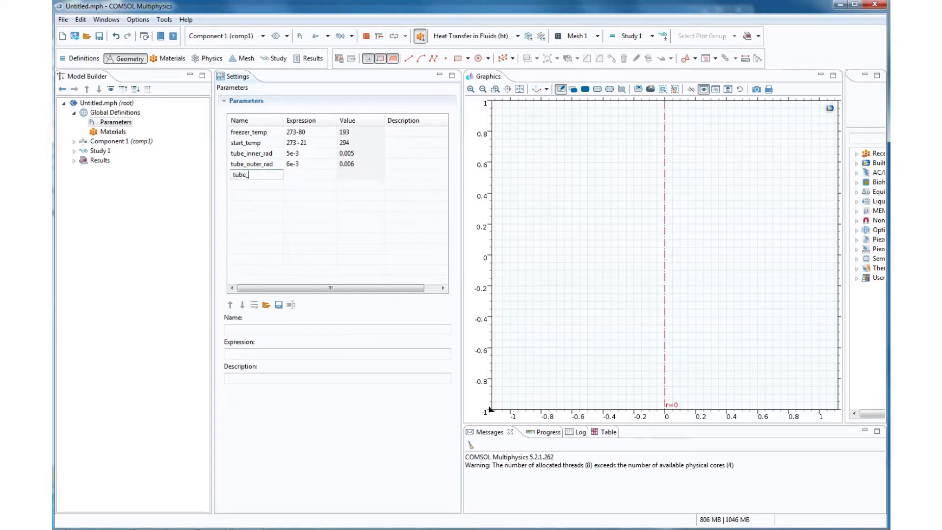
{"action": "type", "text": "st_l"}
{"action": "key", "text": "BackSpace"}
{"action": "key", "text": "BackSpace"}
{"action": "key", "text": "BackSpace"}
{"action": "key", "text": "BackSpace"}
{"action": "type", "text": "leng"}
{"action": "left_click", "coordinate": [307, 174]}
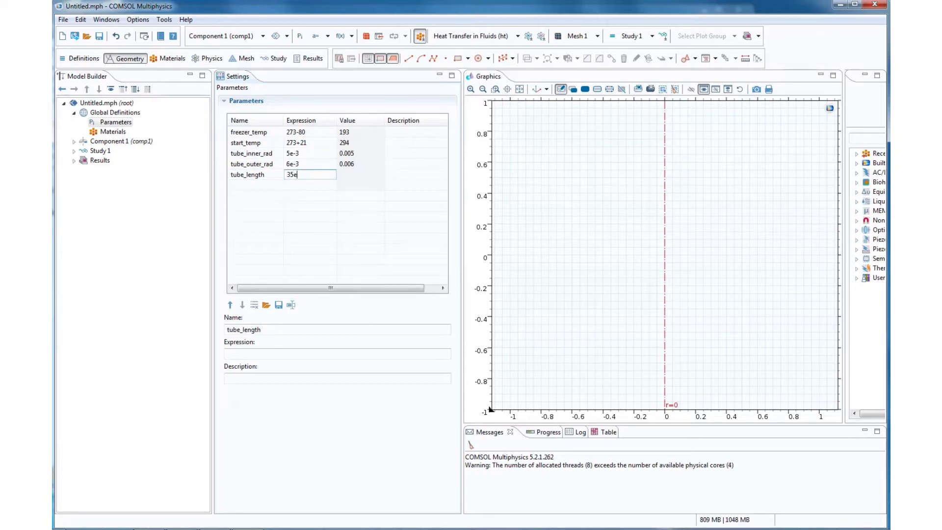
{"action": "key", "text": "Return"}
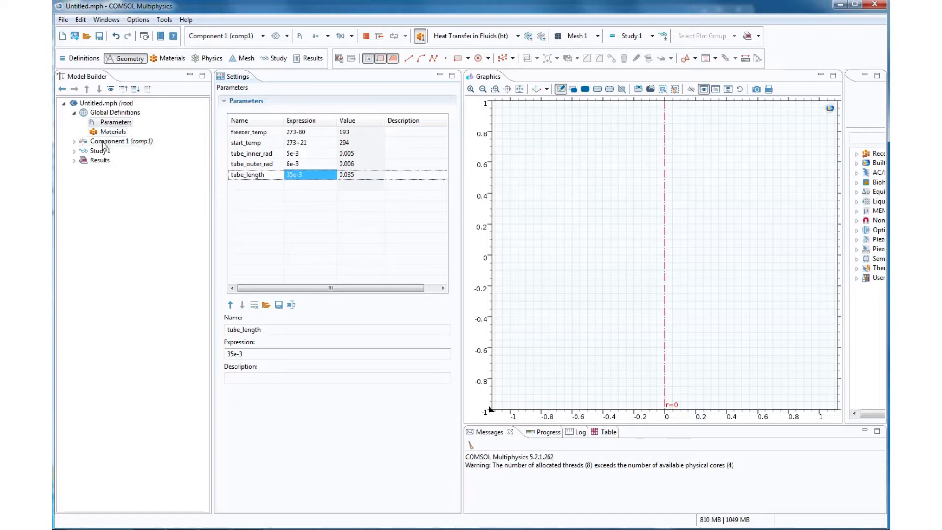
- Expand Component 1 and add a rectangle to Geometry 1
{"action": "left_click", "coordinate": [74, 142]}
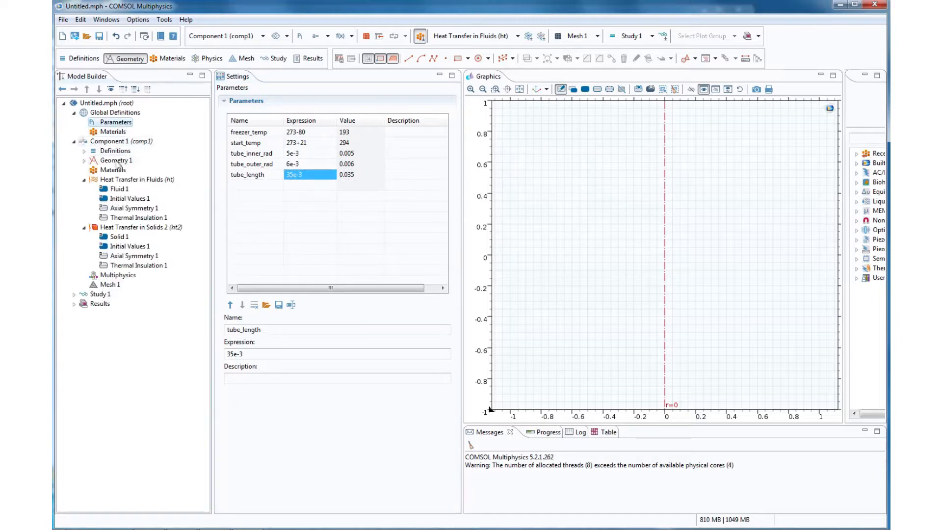
{"action": "left_click", "coordinate": [116, 162]}
{"action": "right_click", "coordinate": [126, 162]}
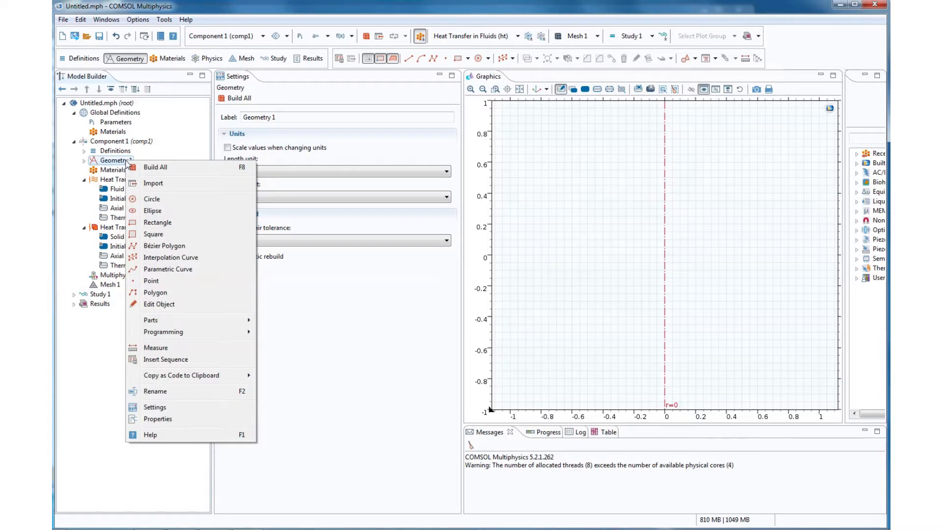
{"action": "left_click", "coordinate": [179, 222]}
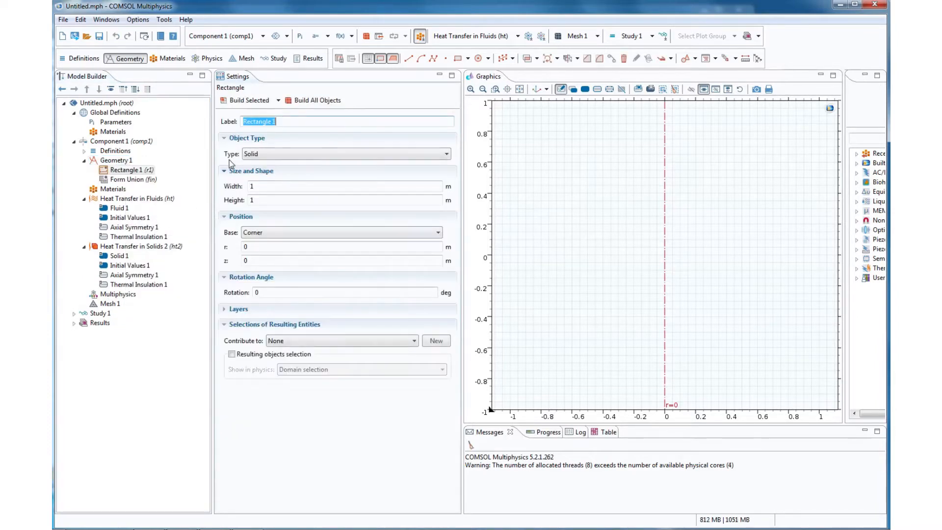
- Set the rectangle's width to tube_inner_rad, copying the name from the global parameters
{"action": "left_click", "coordinate": [115, 123]}
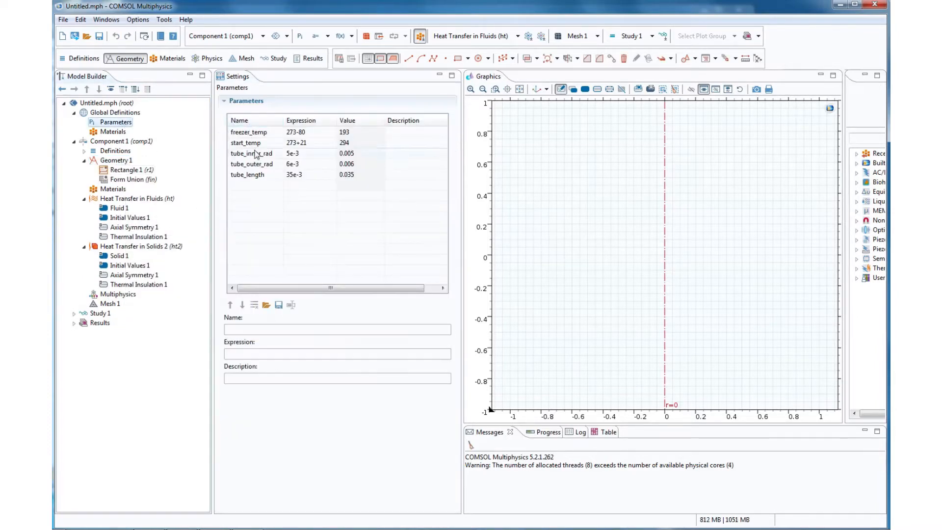
{"action": "left_click", "coordinate": [257, 154]}
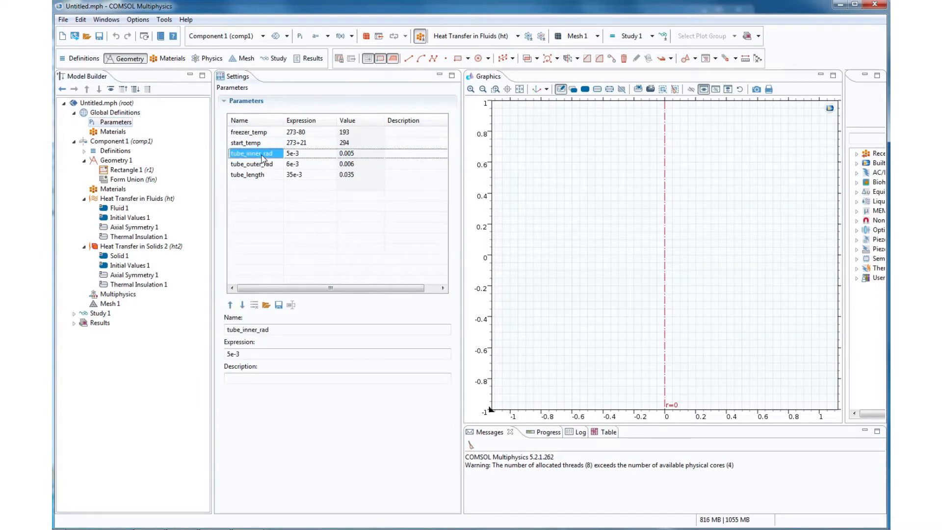
{"action": "double_click", "coordinate": [264, 329]}
{"action": "key", "text": "ctrl+c"}
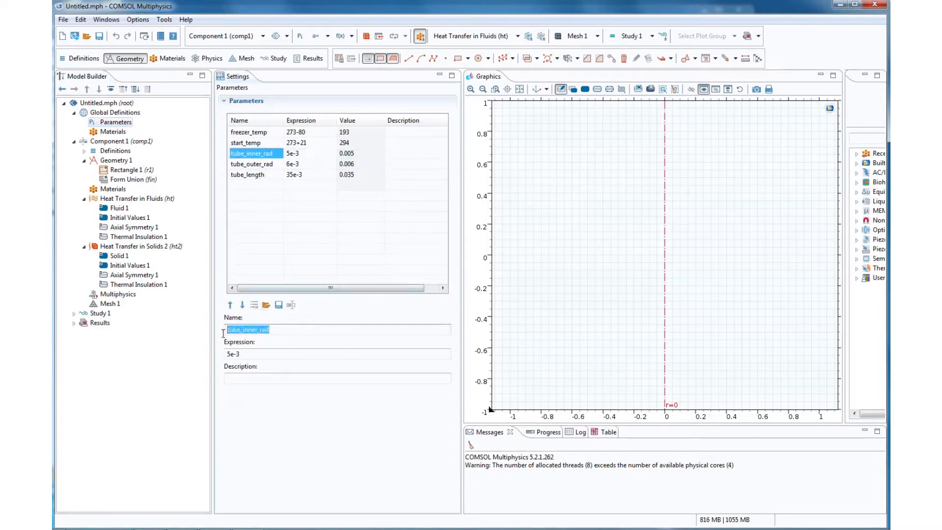
{"action": "left_click", "coordinate": [126, 170]}
{"action": "double_click", "coordinate": [261, 187]}
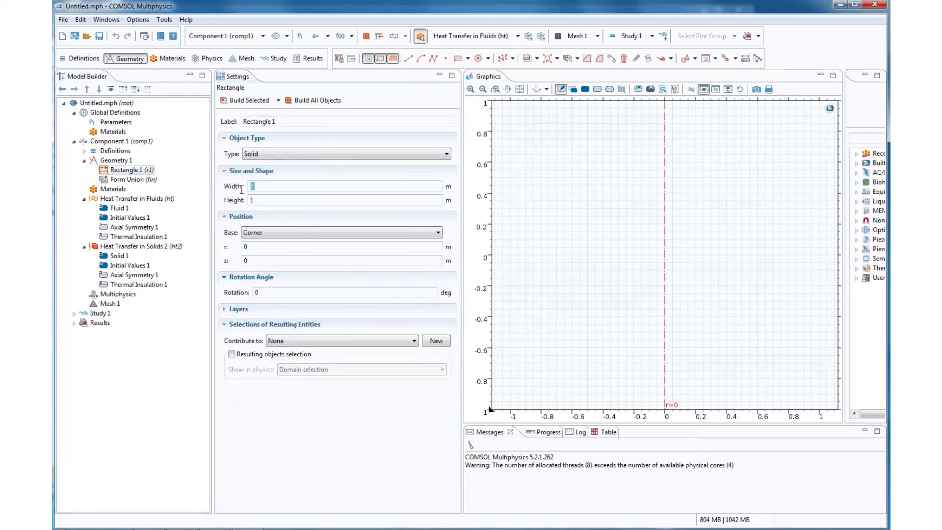
{"action": "key", "text": "ctrl+v"}
- Set the rectangle's height to tube_length, taking the name from the global parameters
{"action": "left_click", "coordinate": [117, 123]}
{"action": "left_click", "coordinate": [267, 177]}
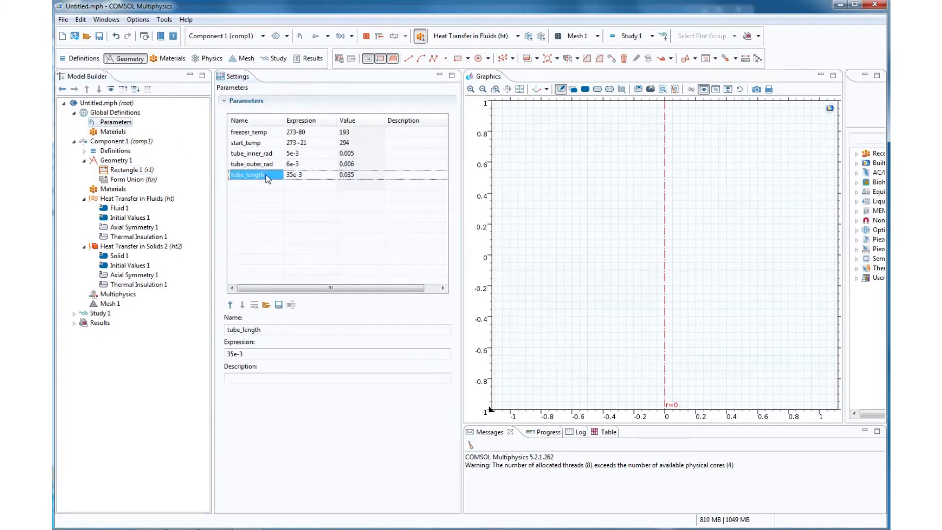
{"action": "left_click", "coordinate": [139, 170]}
{"action": "double_click", "coordinate": [252, 199]}
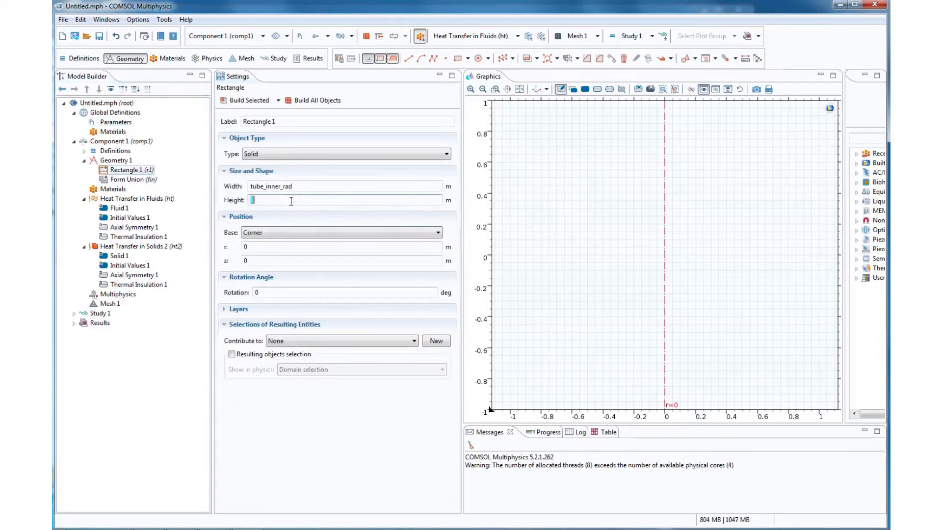
{"action": "type", "text": "tube_length"}
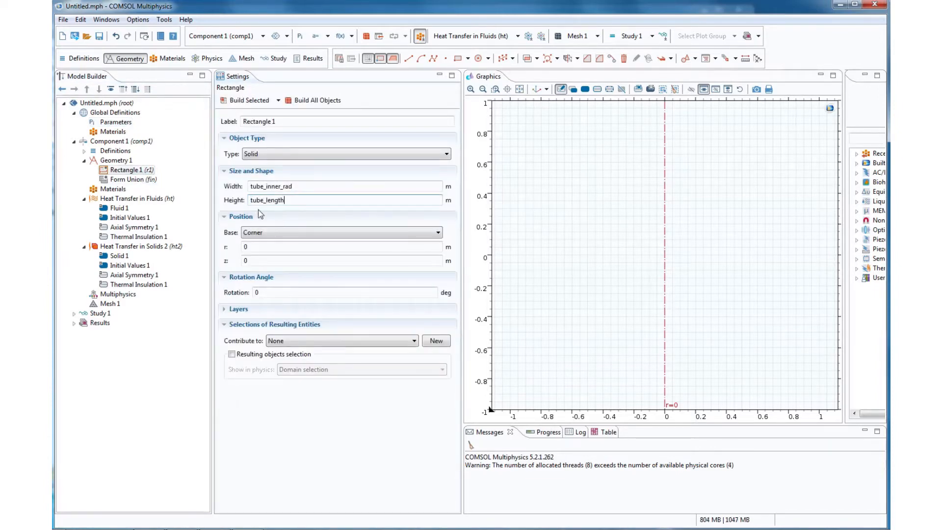
- Build the first rectangle and add a second rectangle to Geometry 1 with its height set to tube_length
{"action": "left_click", "coordinate": [250, 101]}
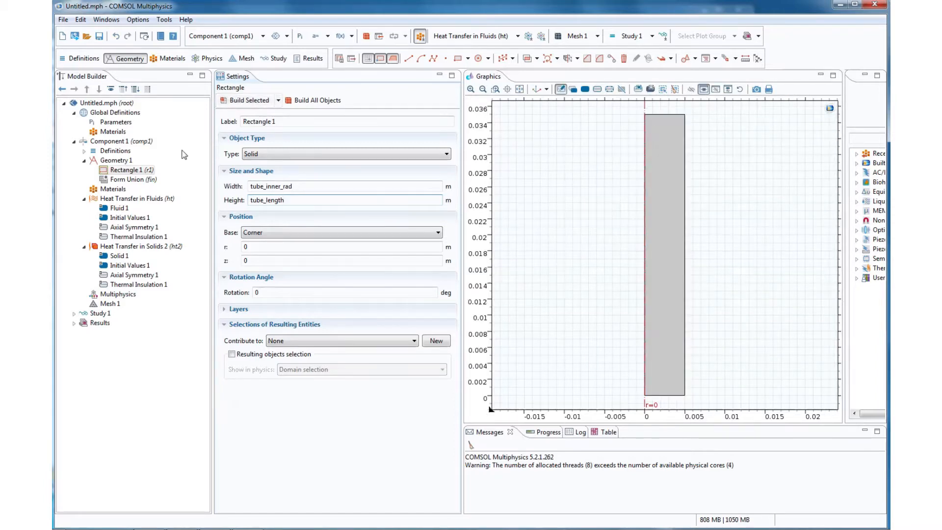
{"action": "right_click", "coordinate": [132, 164]}
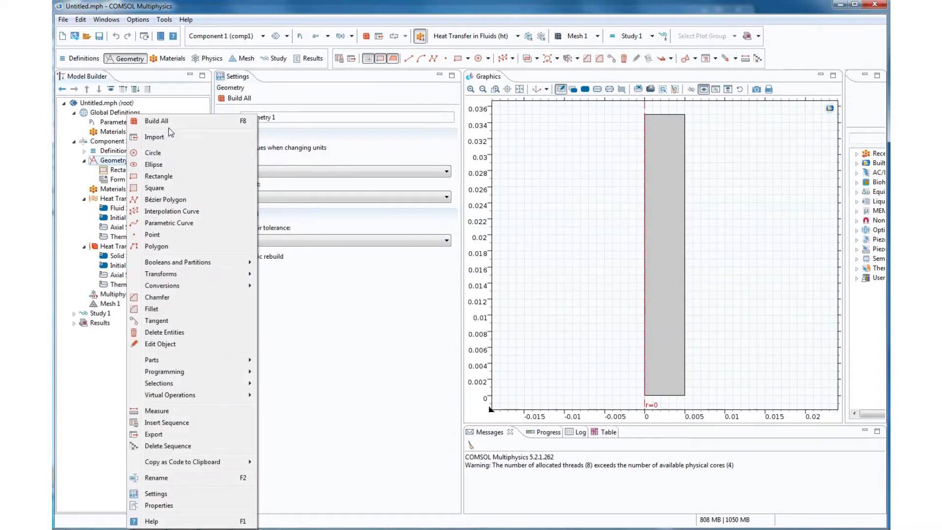
{"action": "left_click", "coordinate": [160, 177]}
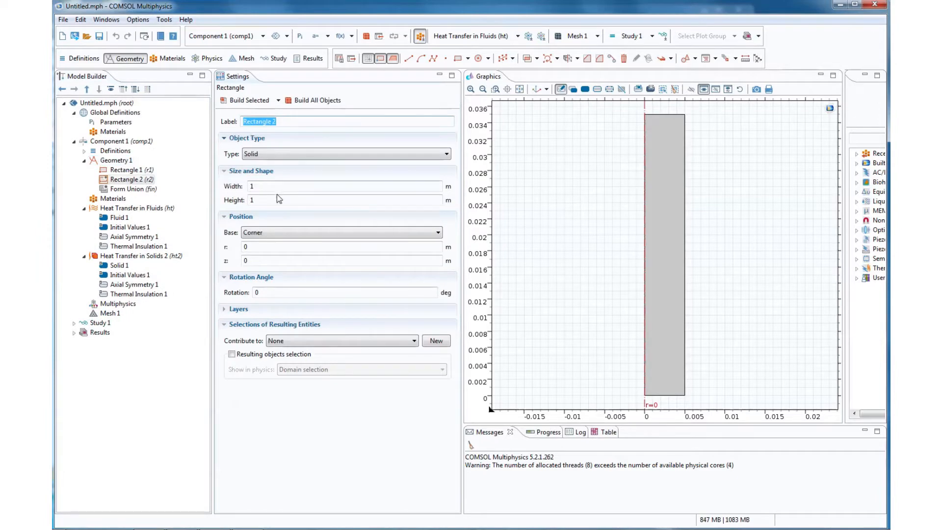
{"action": "left_click", "coordinate": [271, 187]}
{"action": "double_click", "coordinate": [259, 201]}
{"action": "type", "text": "tube_length"}
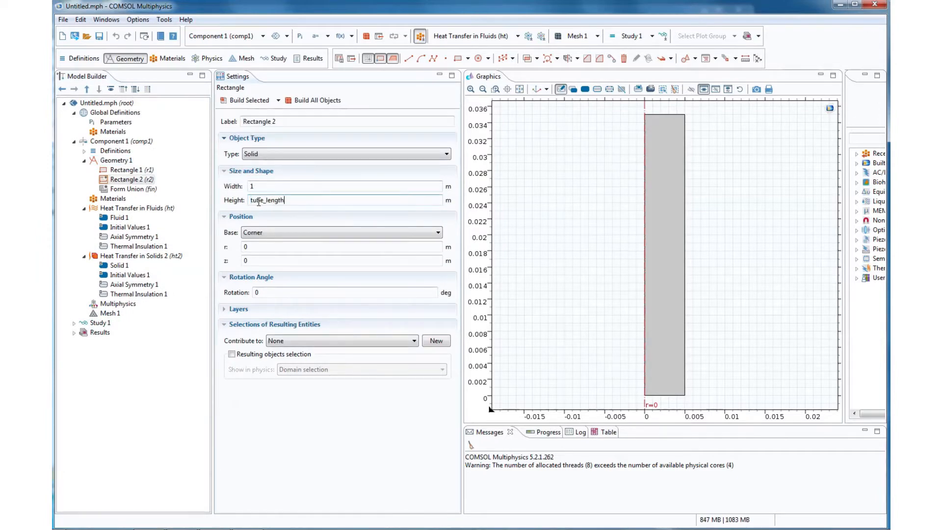
- Set the second rectangle's width to tube_outer_rad and build it
{"action": "left_click", "coordinate": [291, 185]}
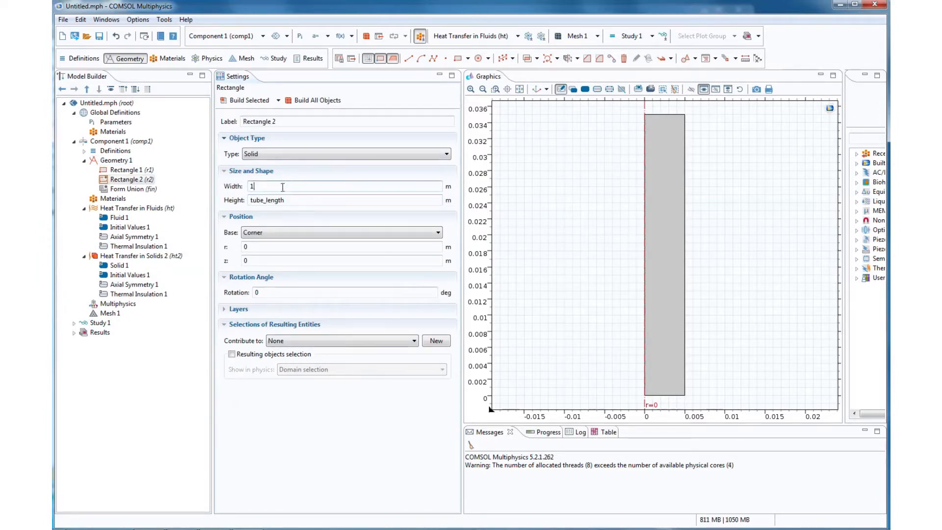
{"action": "key", "text": "BackSpace"}
{"action": "type", "text": "tube_outer_rad"}
{"action": "left_click", "coordinate": [250, 104]}
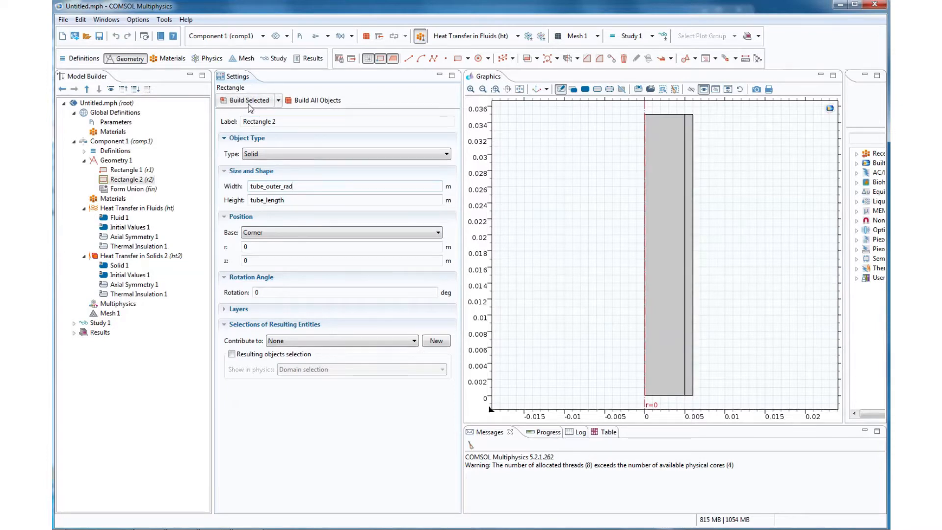
- Add a circle to Geometry 1 with radius tube_inner_rad and build it
{"action": "right_click", "coordinate": [135, 163]}
{"action": "left_click", "coordinate": [156, 158]}
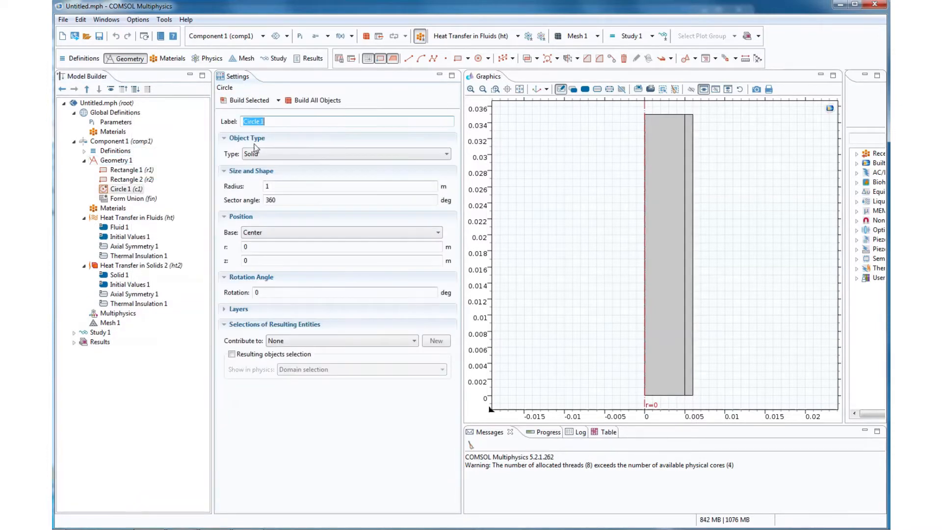
{"action": "left_click", "coordinate": [274, 187]}
{"action": "double_click", "coordinate": [274, 186]}
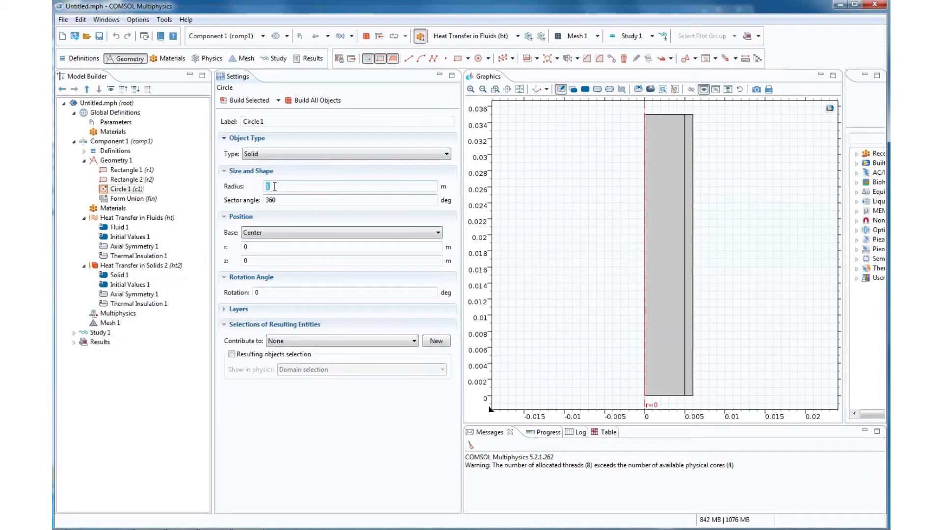
{"action": "type", "text": "tube_inner_rad"}
{"action": "left_click", "coordinate": [248, 100]}
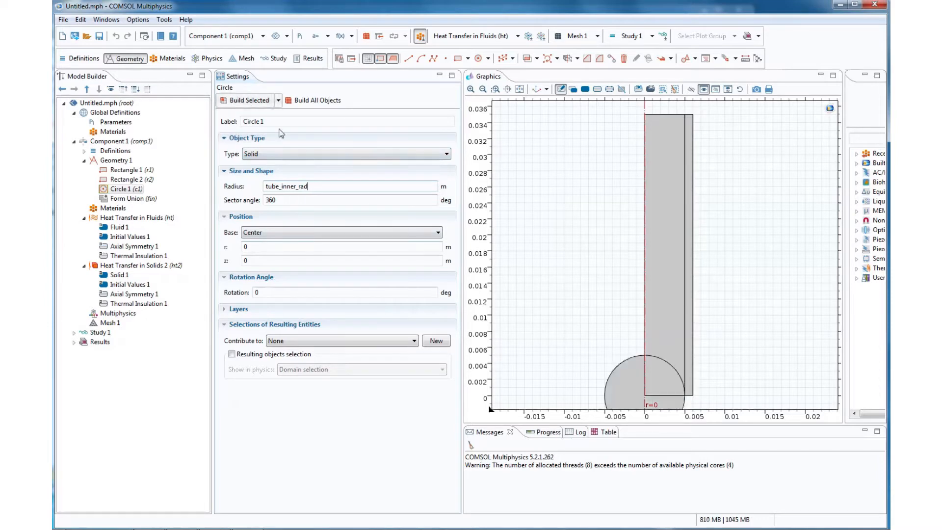
{"action": "left_click", "coordinate": [519, 88]}
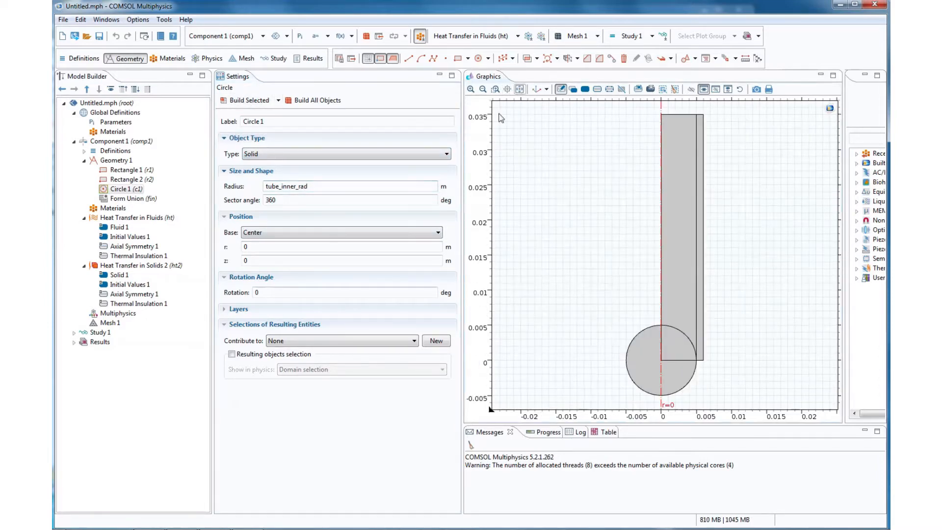
- Set the circle's sector angle to 90 degrees and rebuild it
{"action": "left_click", "coordinate": [283, 200]}
{"action": "double_click", "coordinate": [283, 200]}
{"action": "type", "text": "90"}
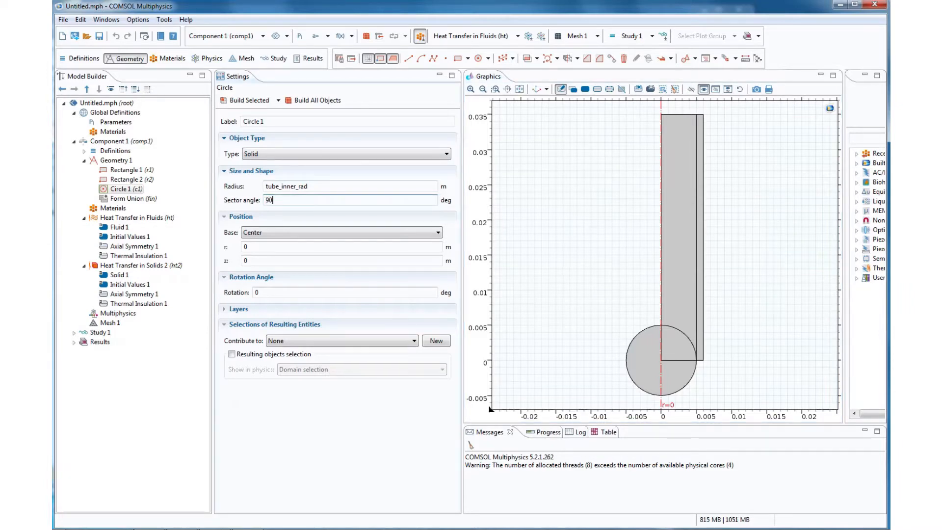
{"action": "left_click", "coordinate": [245, 100]}
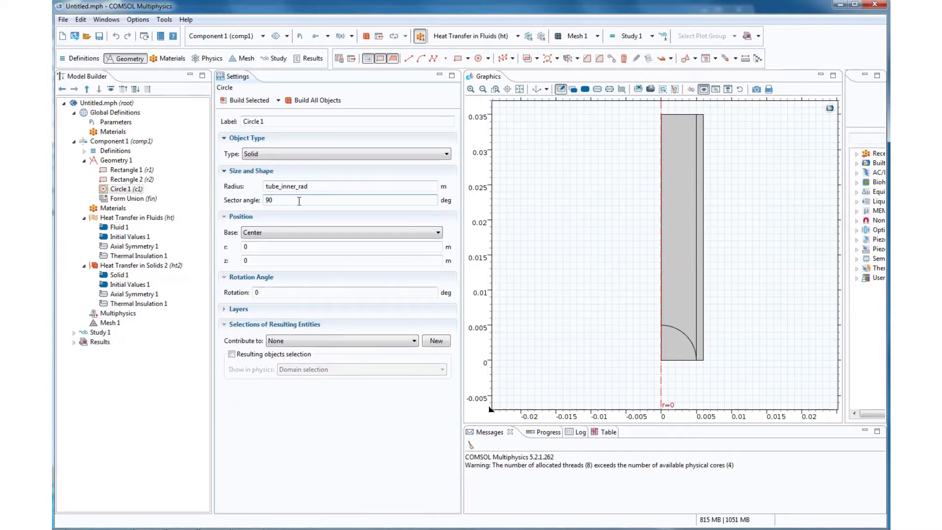
- Try to build the circle with a sector angle of -90 degrees, and restore the angle to 90 degrees
{"action": "left_click", "coordinate": [267, 200]}
{"action": "type", "text": "-"}
{"action": "left_click", "coordinate": [245, 100]}
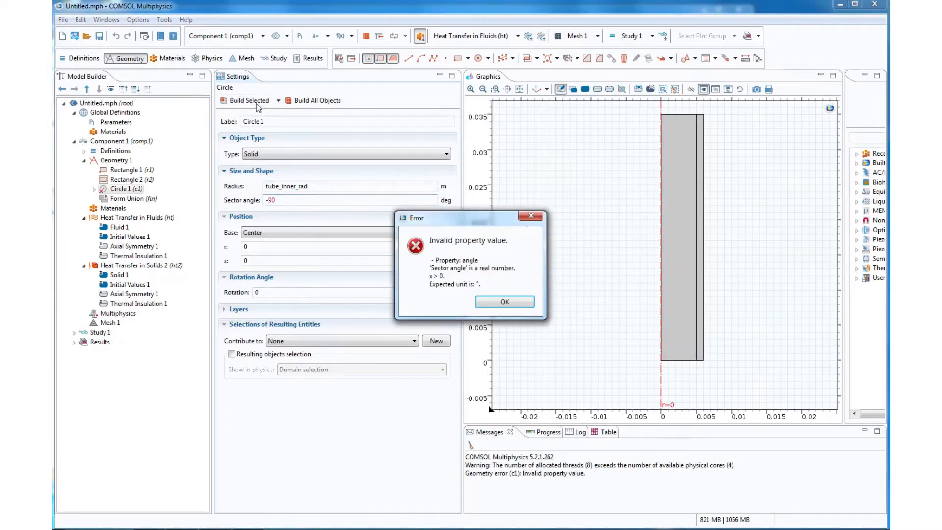
{"action": "left_click", "coordinate": [493, 302]}
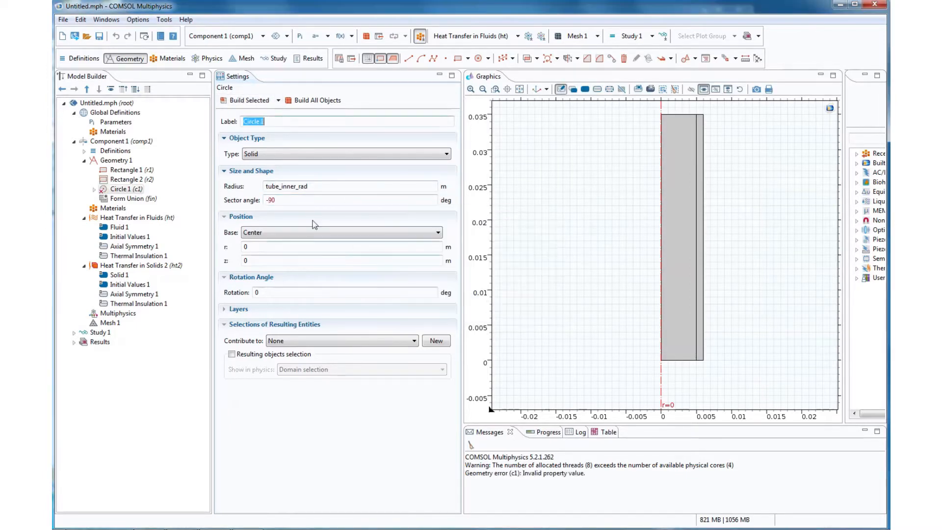
{"action": "left_click", "coordinate": [267, 200]}
{"action": "key", "text": "Right"}
{"action": "key", "text": "Right"}
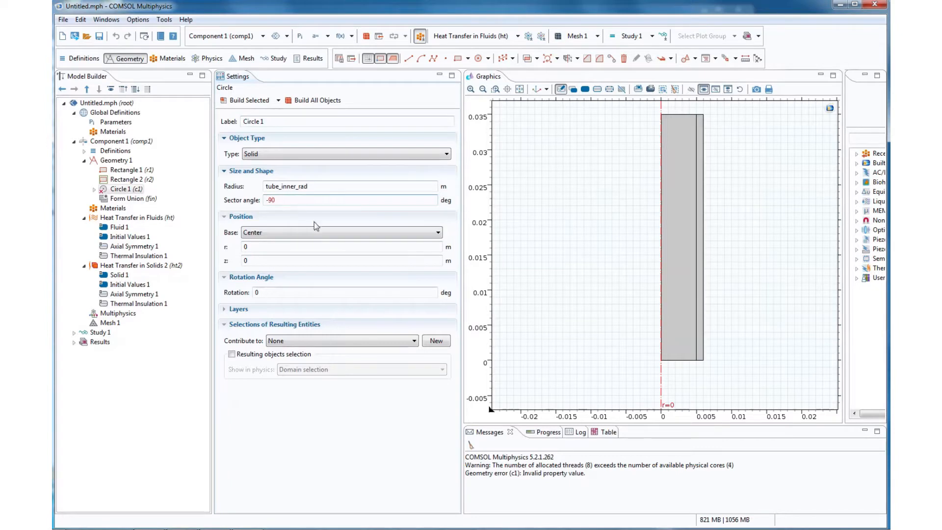
{"action": "key", "text": "Left"}
{"action": "key", "text": "BackSpace"}
- Set the circle's rotation angle to -90 degrees and build it
{"action": "left_click", "coordinate": [275, 292]}
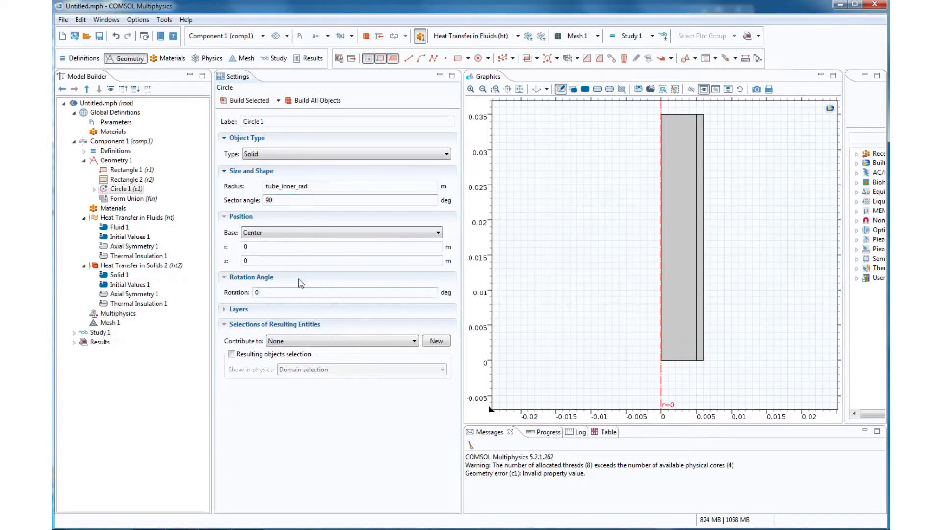
{"action": "key", "text": "BackSpace"}
{"action": "type", "text": "-90"}
{"action": "left_click", "coordinate": [244, 104]}
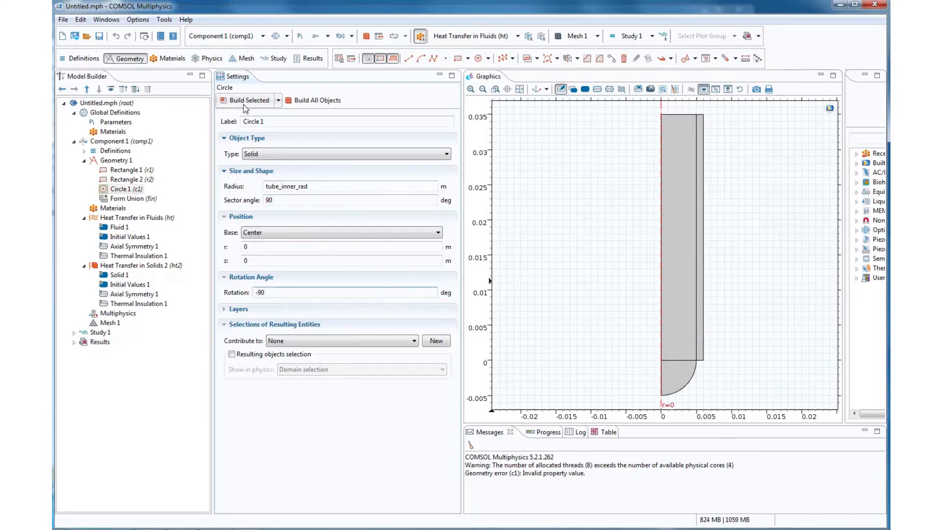
- Add a second circle to Geometry 1 with its radius set to tube_outer_rad
{"action": "right_click", "coordinate": [120, 161]}
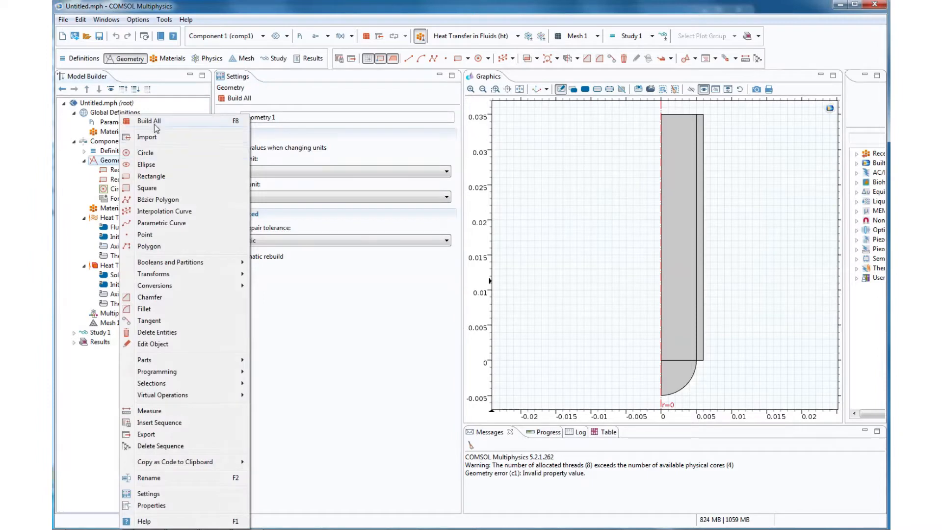
{"action": "left_click", "coordinate": [160, 154]}
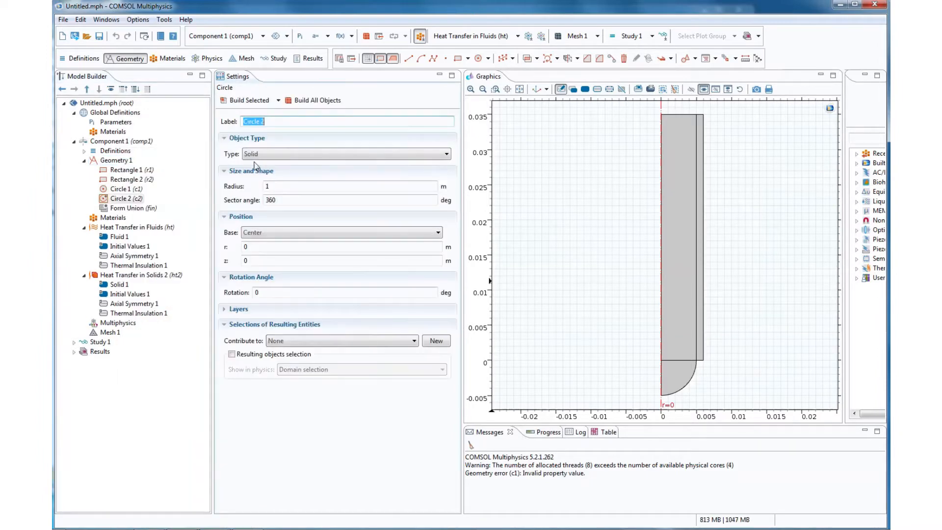
{"action": "left_click", "coordinate": [279, 187]}
{"action": "key", "text": "BackSpace"}
{"action": "type", "text": "tub"}
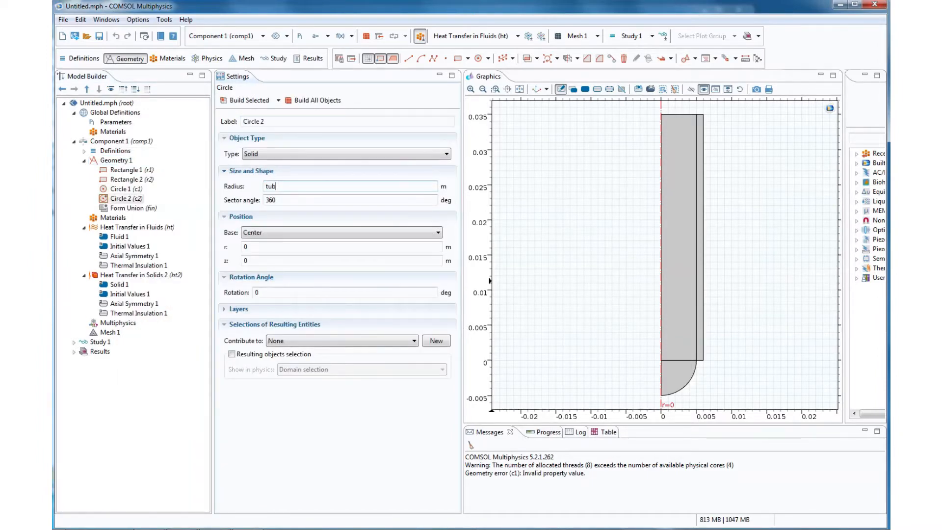
{"action": "type", "text": "e_outer_rad"}
- Set the second circle's sector angle to 90 degrees and its rotation to -90 degrees, and build it
{"action": "double_click", "coordinate": [271, 200]}
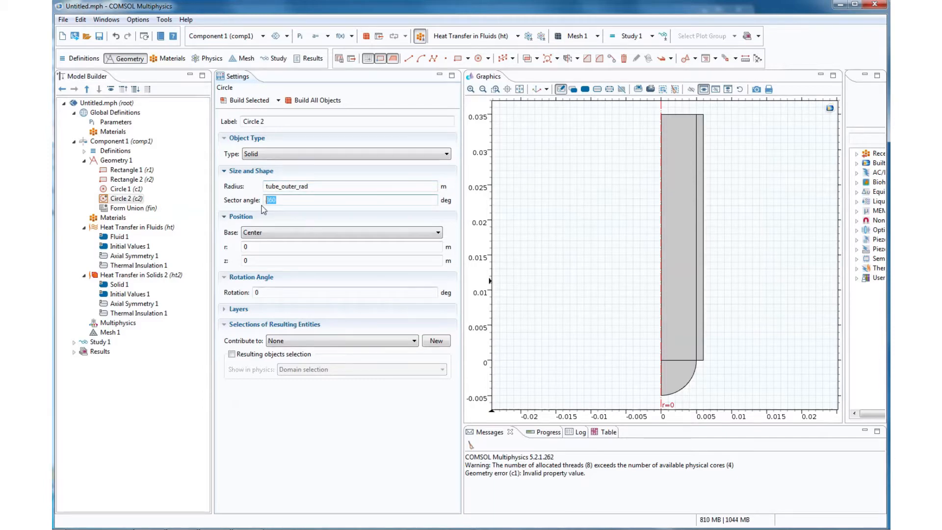
{"action": "type", "text": "90"}
{"action": "double_click", "coordinate": [265, 294]}
{"action": "type", "text": "-90"}
{"action": "left_click", "coordinate": [250, 100]}
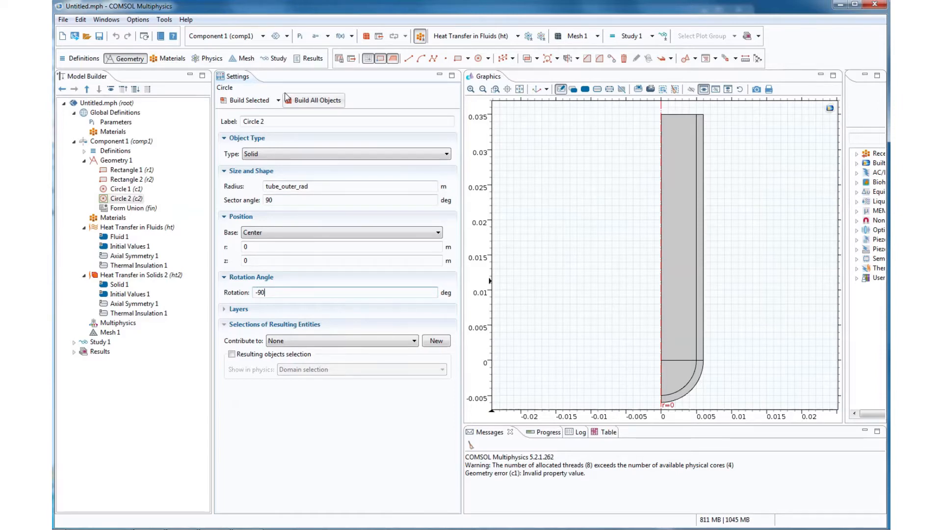
- Add a third rectangle to Geometry 1 with its width set to tube_inner_rad
{"action": "left_click", "coordinate": [124, 161]}
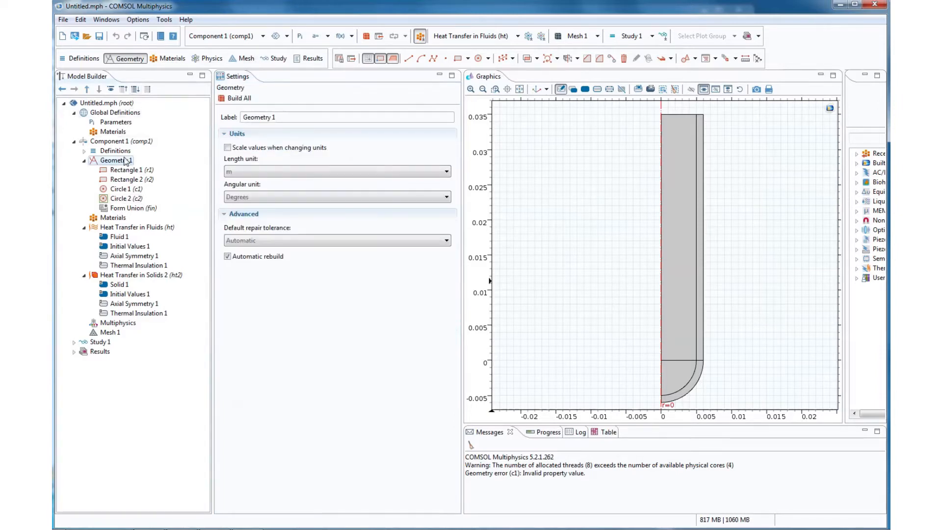
{"action": "right_click", "coordinate": [123, 161]}
{"action": "left_click", "coordinate": [158, 177]}
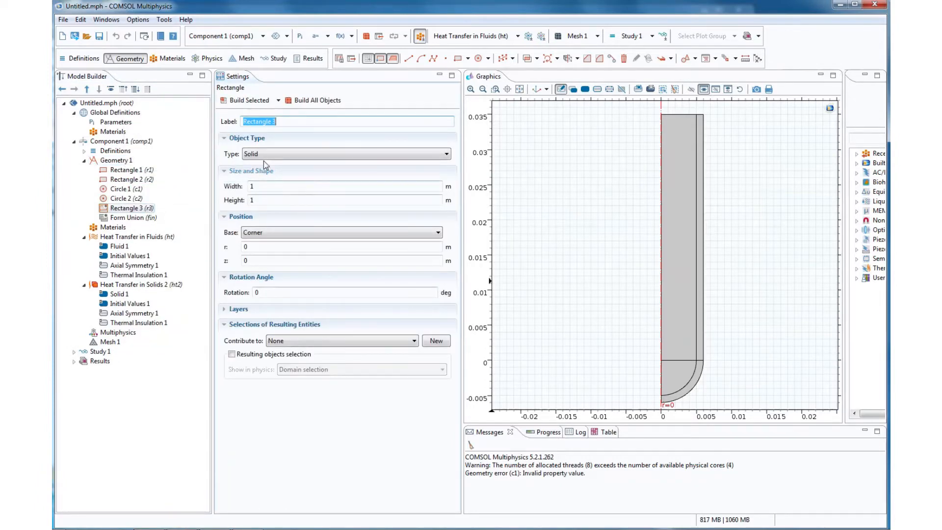
{"action": "left_click", "coordinate": [256, 186]}
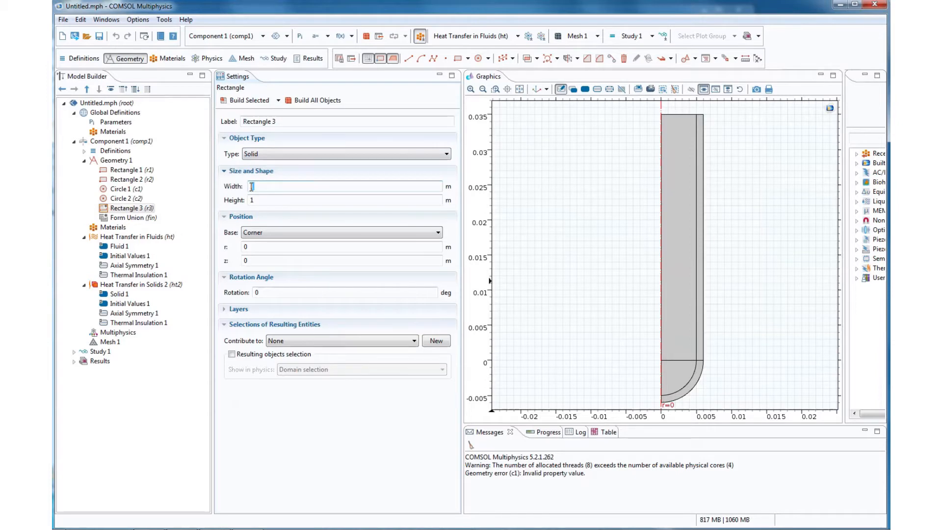
{"action": "type", "text": "tube_inner_rad"}
- Set the third rectangle's height to tube_inner_rad*1.5
{"action": "left_click", "coordinate": [293, 200]}
{"action": "key", "text": "BackSpace"}
{"action": "type", "text": "tube_inner_rad"}
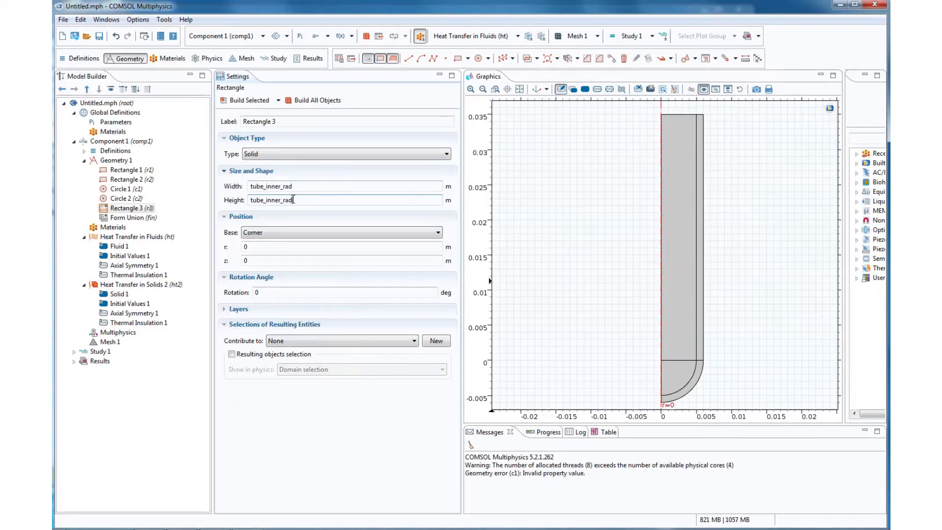
{"action": "type", "text": "*1.5"}
- Set the third rectangle's z position to tube_length-tube_outer_rad*1.5
{"action": "left_click", "coordinate": [276, 261]}
{"action": "double_click", "coordinate": [249, 261]}
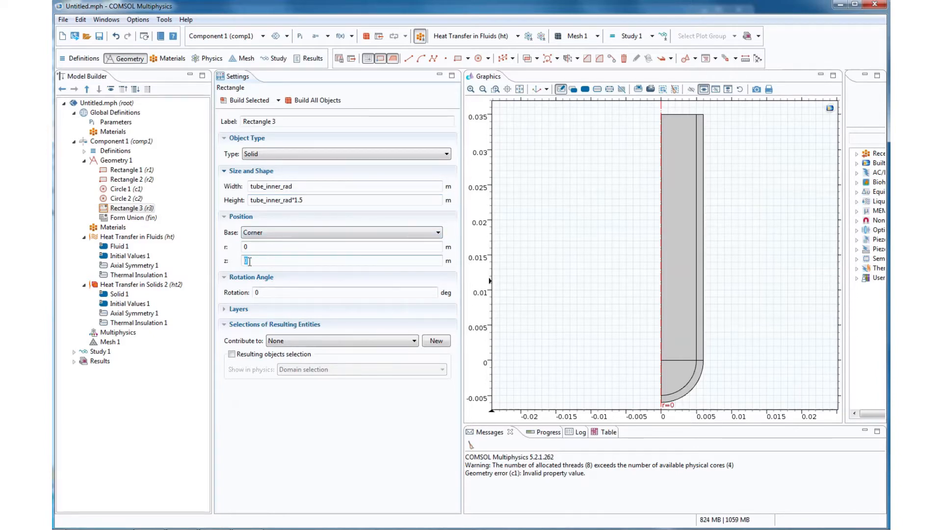
{"action": "type", "text": "tube_length-tube_outer_rad*1.5"}
- Change the third rectangle's height to tube_outer_rad*1.5 and build it
{"action": "left_click_drag", "start_coordinate": [266, 200], "coordinate": [280, 204]}
{"action": "type", "text": "outer"}
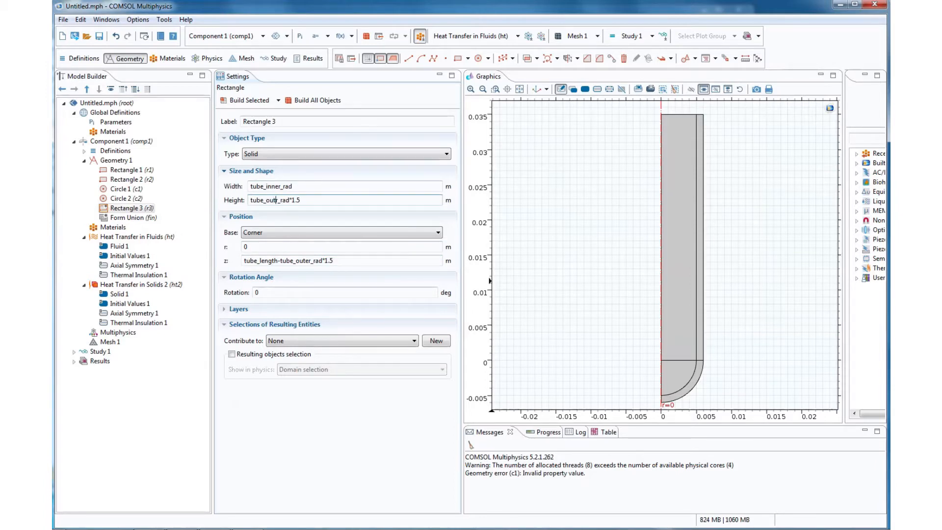
{"action": "left_click", "coordinate": [255, 102]}
- Add a fourth rectangle to Geometry 1 with its width set to tube_outer_rad+.001
{"action": "right_click", "coordinate": [114, 162]}
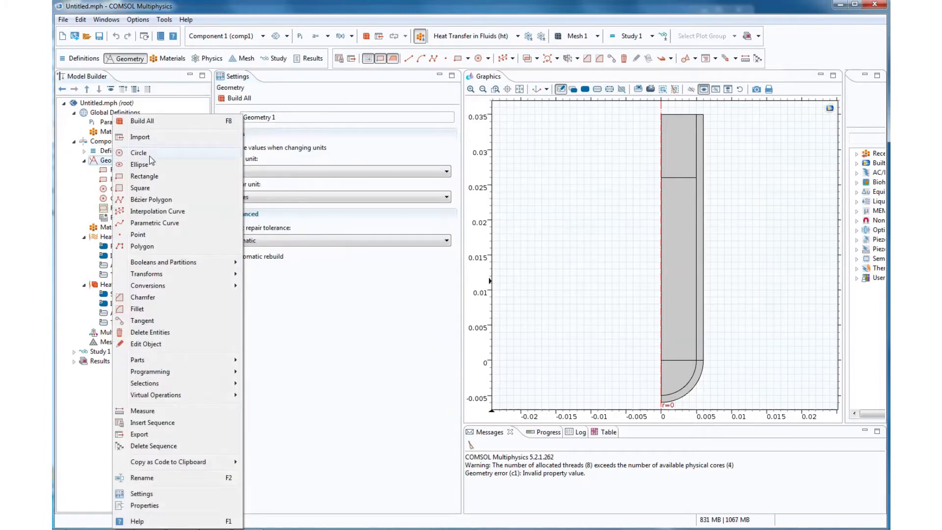
{"action": "left_click", "coordinate": [145, 176]}
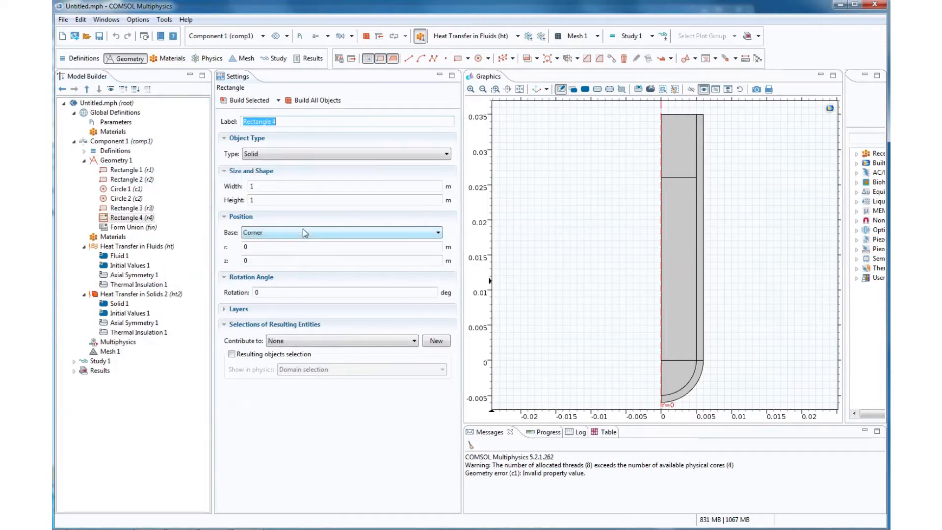
{"action": "left_click", "coordinate": [264, 185]}
{"action": "key", "text": "BackSpace"}
{"action": "type", "text": "tube_inner_rad"}
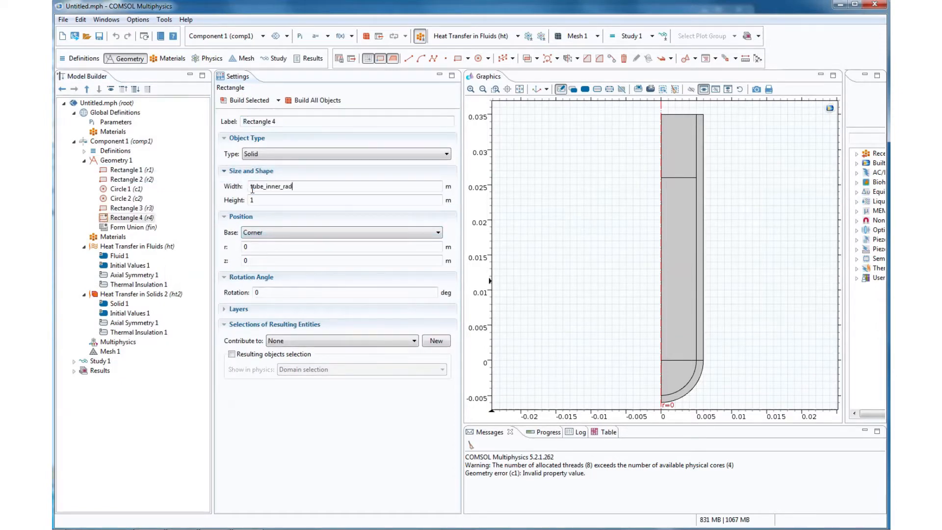
{"action": "left_click_drag", "start_coordinate": [265, 187], "coordinate": [274, 186]}
{"action": "type", "text": "outer_rad+.001"}
{"action": "key", "text": "Tab"}
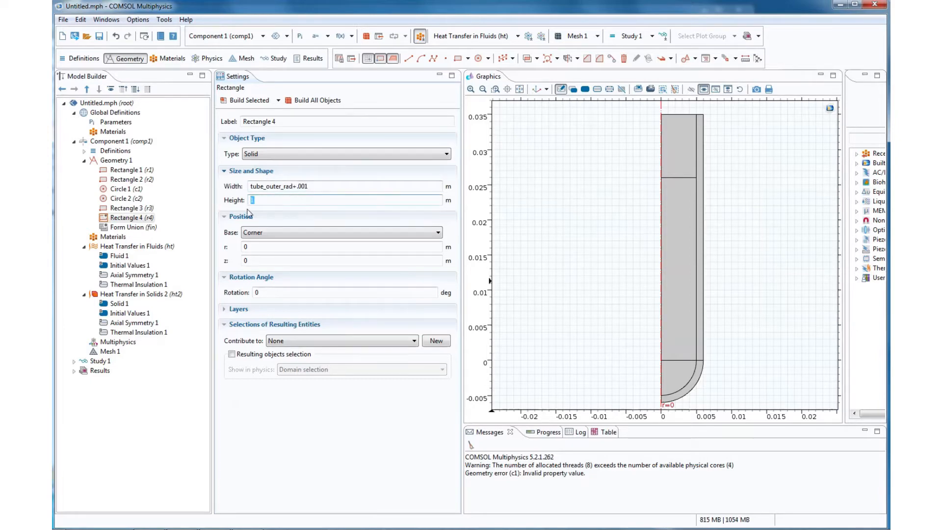
- Set the fourth rectangle's height to 0.001 m and its z position to tube_length, and build it
{"action": "type", "text": ".00"}
{"action": "left_click", "coordinate": [263, 261]}
{"action": "left_click_drag", "start_coordinate": [264, 261], "coordinate": [243, 265]}
{"action": "type", "text": "tub_"}
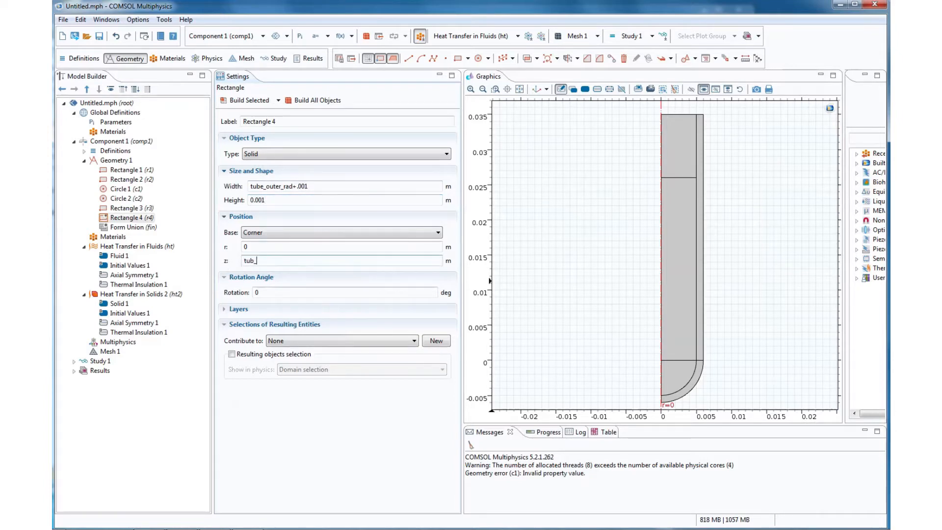
{"action": "type", "text": "length"}
{"action": "left_click", "coordinate": [250, 105]}
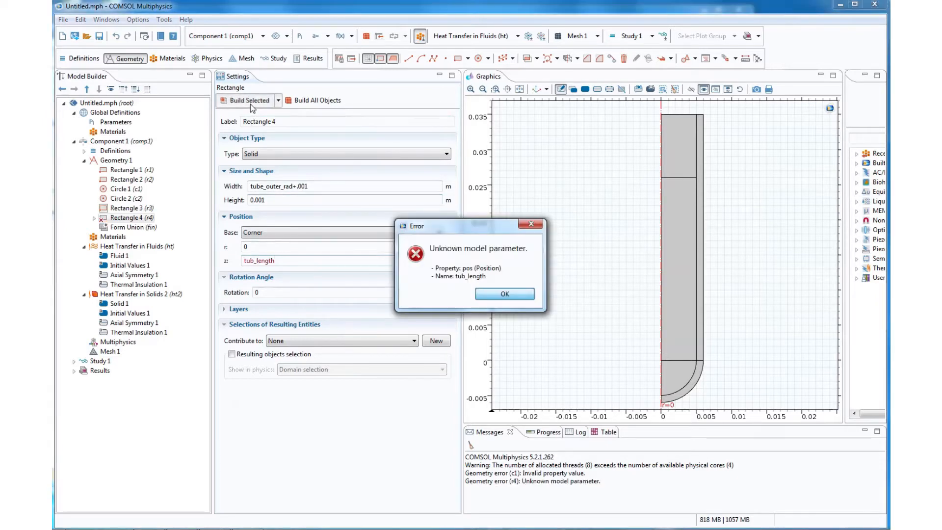
{"action": "left_click", "coordinate": [495, 297]}
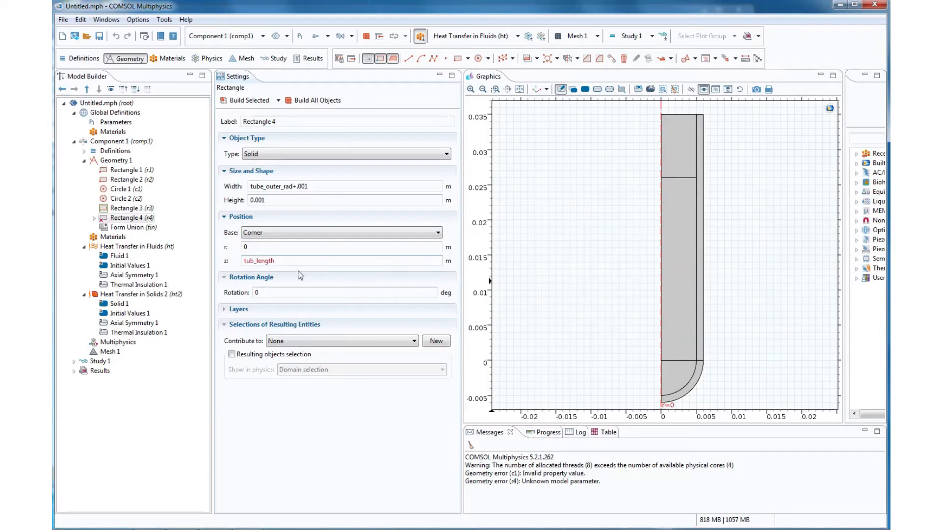
{"action": "left_click", "coordinate": [254, 261]}
{"action": "type", "text": "e"}
{"action": "left_click", "coordinate": [249, 100]}
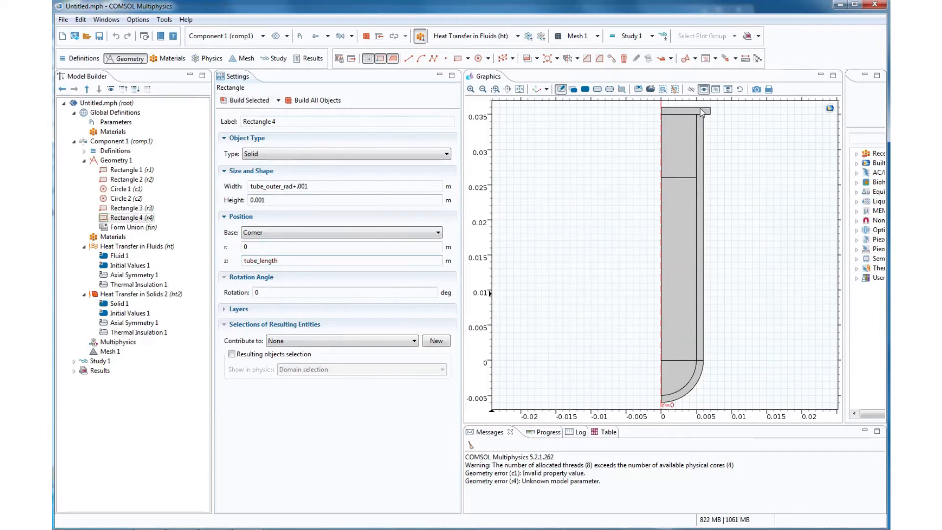
- Add a fifth rectangle to Geometry 1 with width 0.001 m and height tube_inner_rad
{"action": "right_click", "coordinate": [131, 162]}
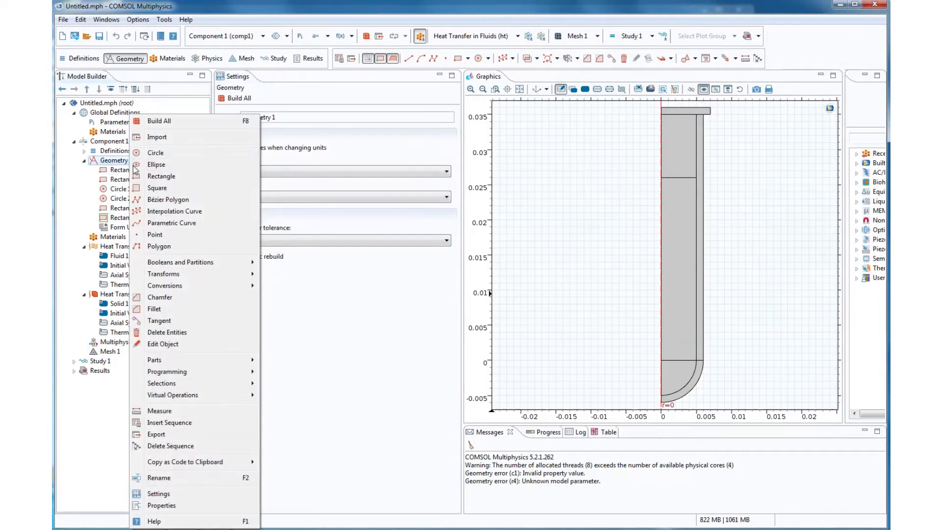
{"action": "left_click", "coordinate": [161, 177]}
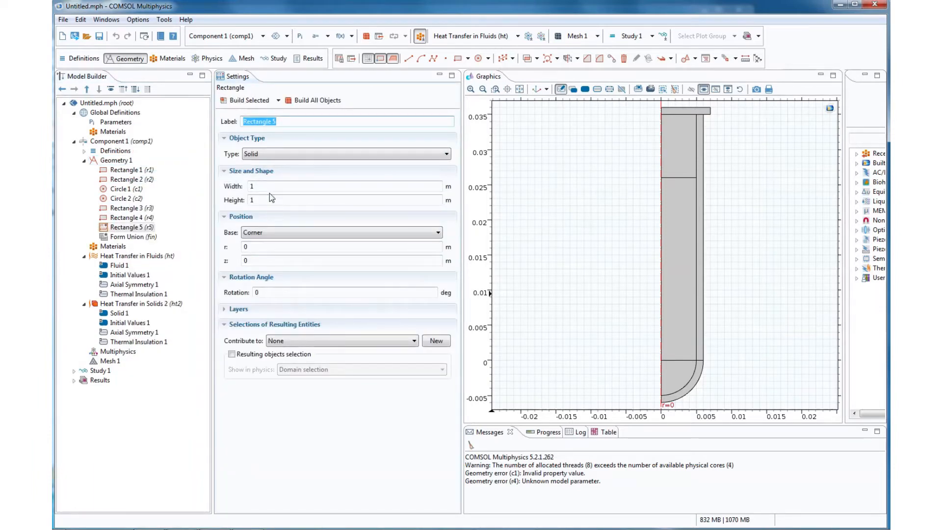
{"action": "double_click", "coordinate": [252, 186]}
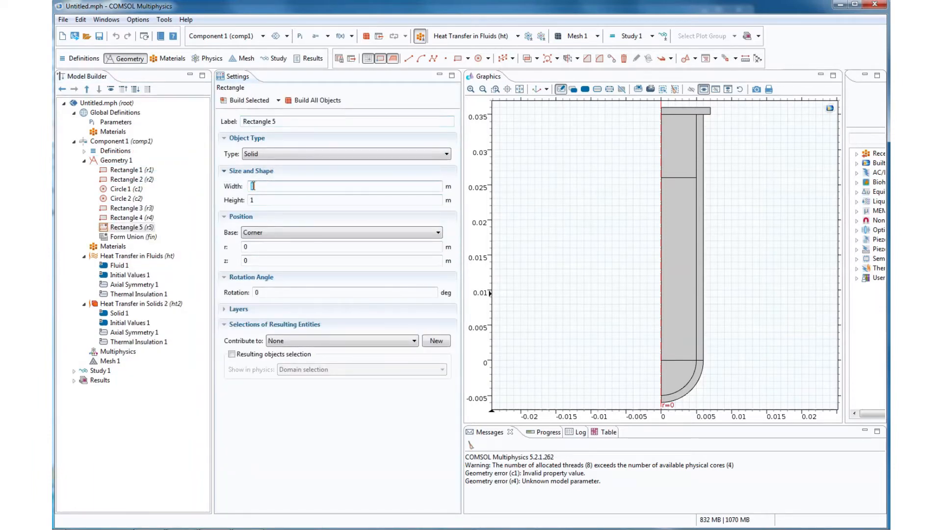
{"action": "type", "text": ".001"}
{"action": "key", "text": "Tab"}
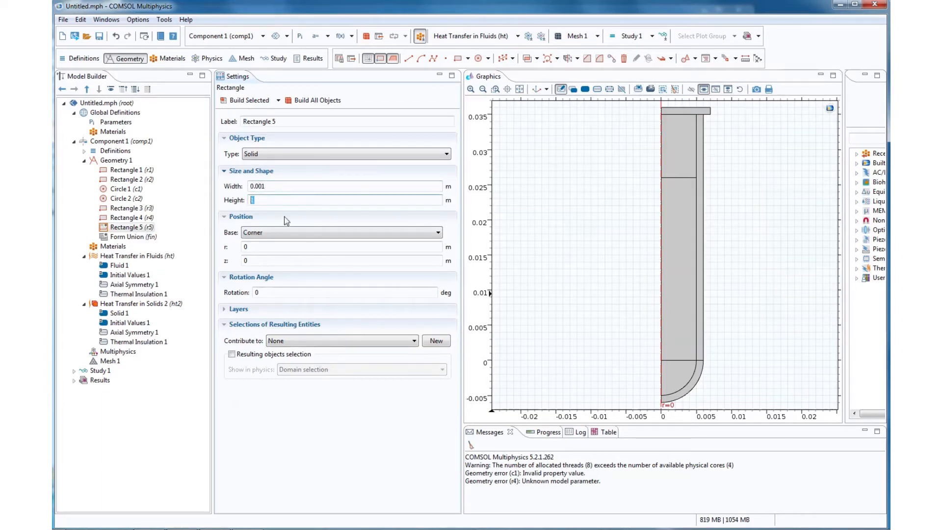
{"action": "type", "text": "tube_inner_rad"}
- Position the fifth rectangle at r tube_outer_rad and z tube_length-tube_inner_rad, and build it
{"action": "left_click", "coordinate": [274, 244]}
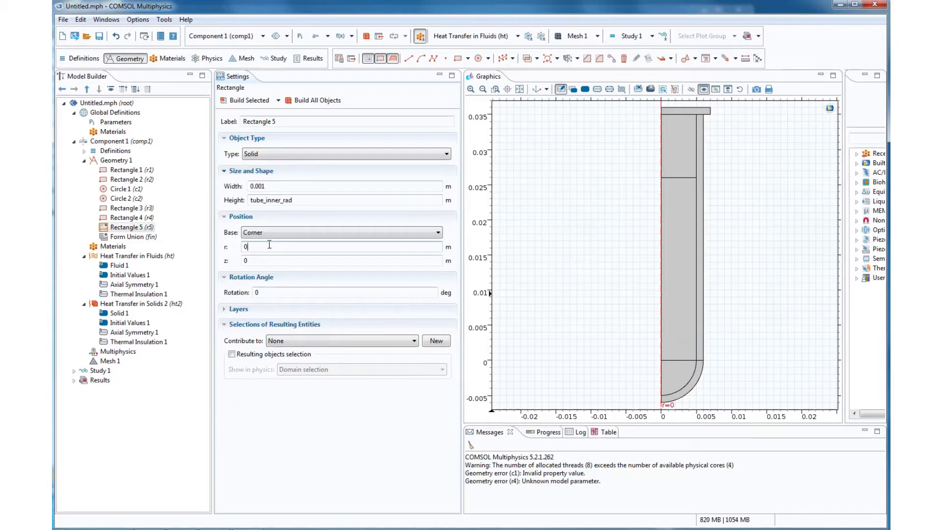
{"action": "type", "text": "tube_outer_rad"}
{"action": "left_click", "coordinate": [264, 258]}
{"action": "type", "text": "tube_length-"}
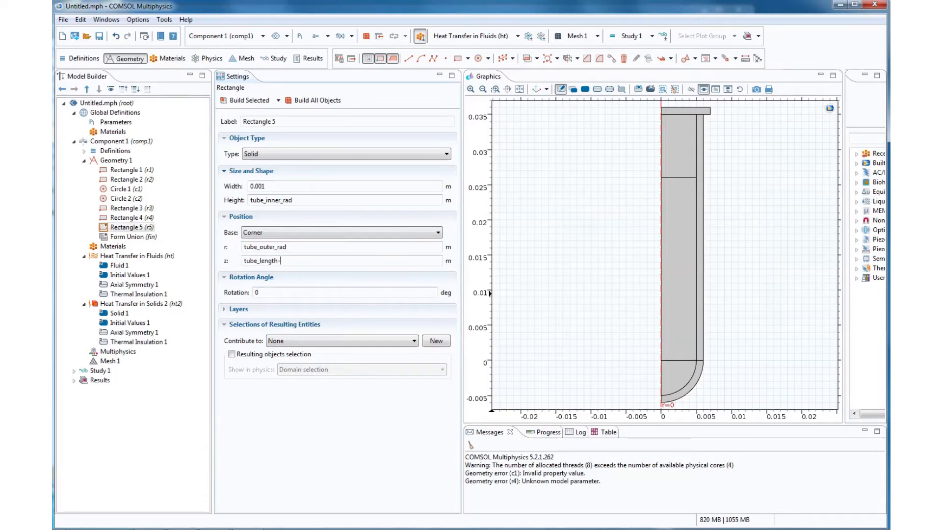
{"action": "type", "text": "tube_inner_rad"}
{"action": "left_click", "coordinate": [248, 100]}
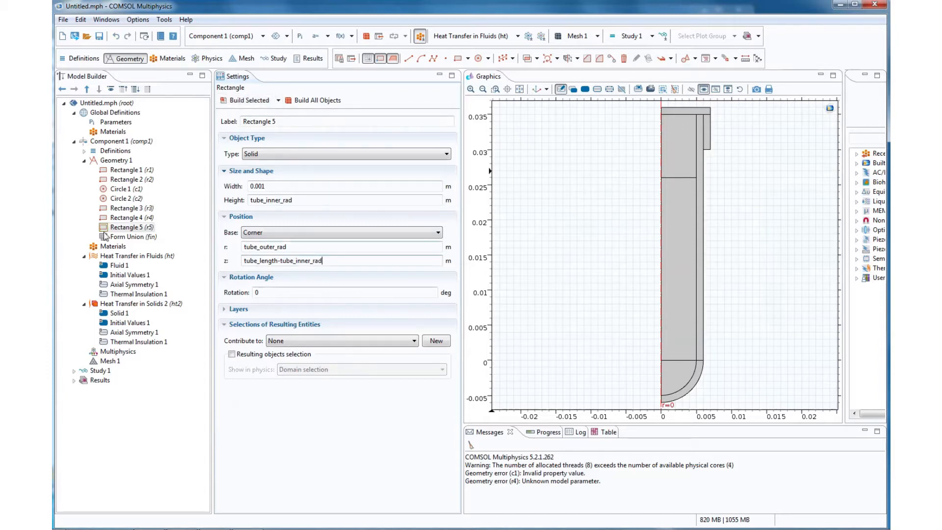
- Unite cap rectangles r4 and r5 without keeping interior boundaries, and label the union Cap
{"action": "left_click", "coordinate": [538, 60]}
{"action": "left_click", "coordinate": [541, 71]}
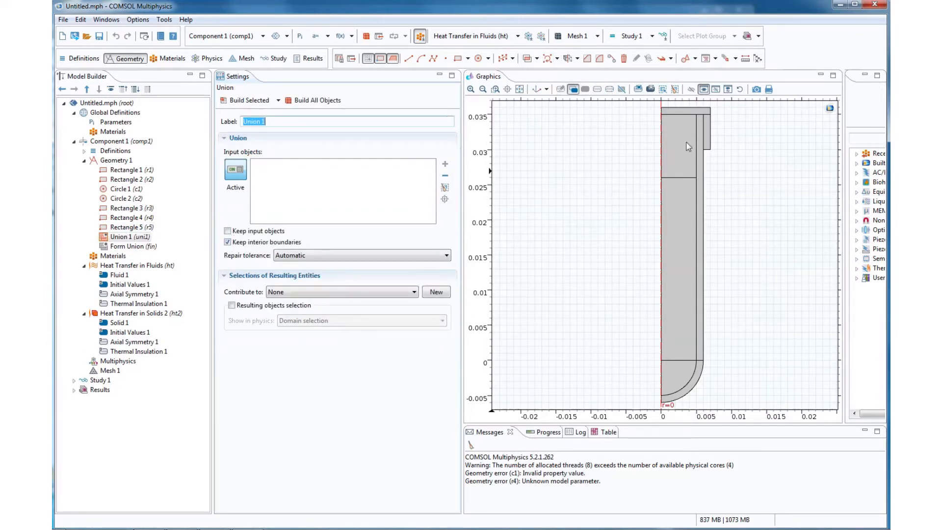
{"action": "left_click", "coordinate": [707, 111]}
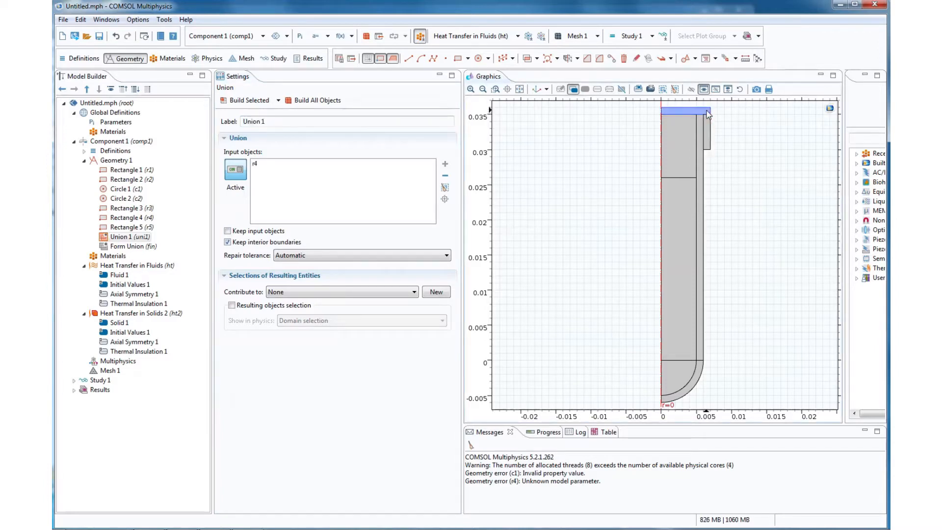
{"action": "left_click", "coordinate": [708, 126]}
{"action": "left_click", "coordinate": [228, 241]}
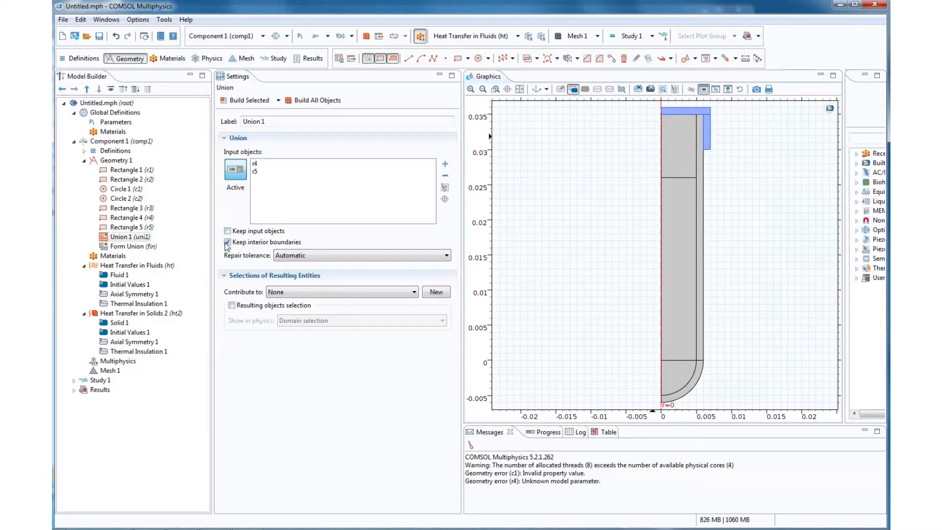
{"action": "left_click", "coordinate": [249, 103]}
{"action": "triple_click", "coordinate": [276, 122]}
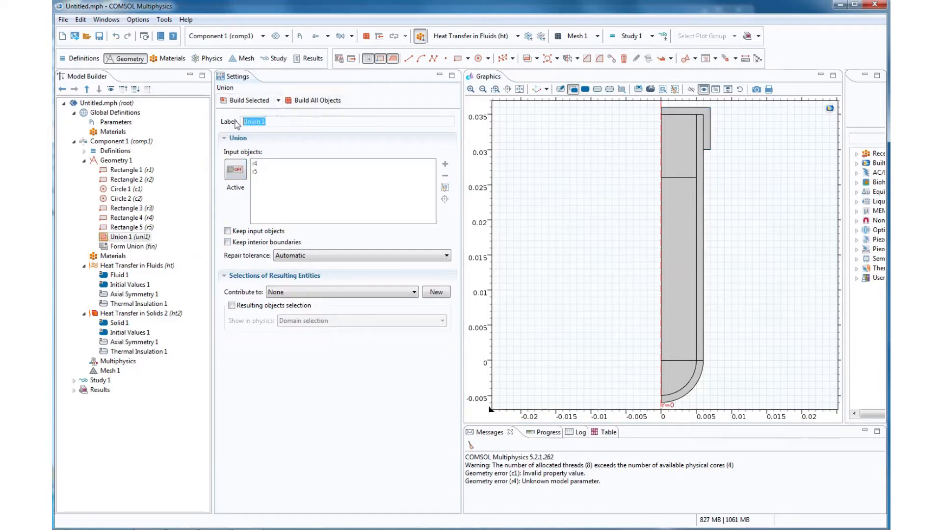
{"action": "type", "text": "Cap"}
- Build a union of the inner tube rectangle r1 and inner circle c1 without interior boundaries
{"action": "left_click", "coordinate": [537, 58]}
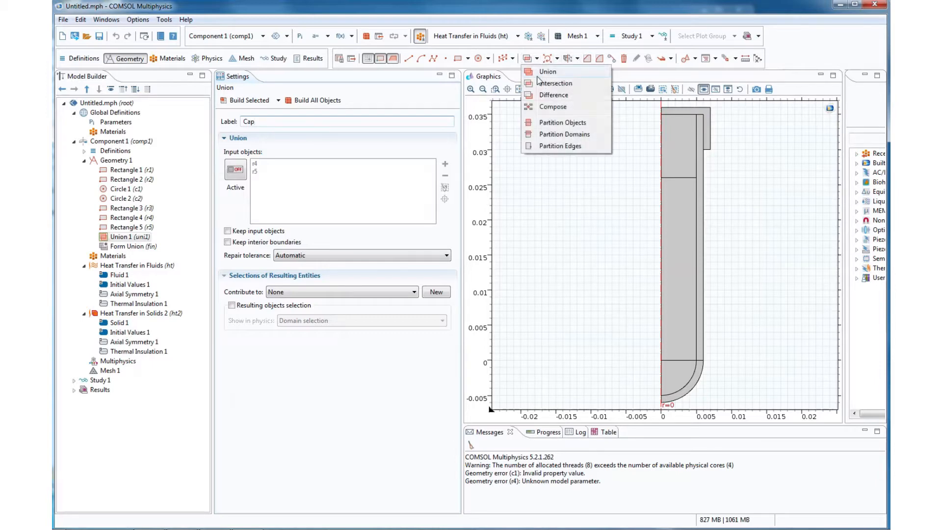
{"action": "left_click", "coordinate": [542, 72]}
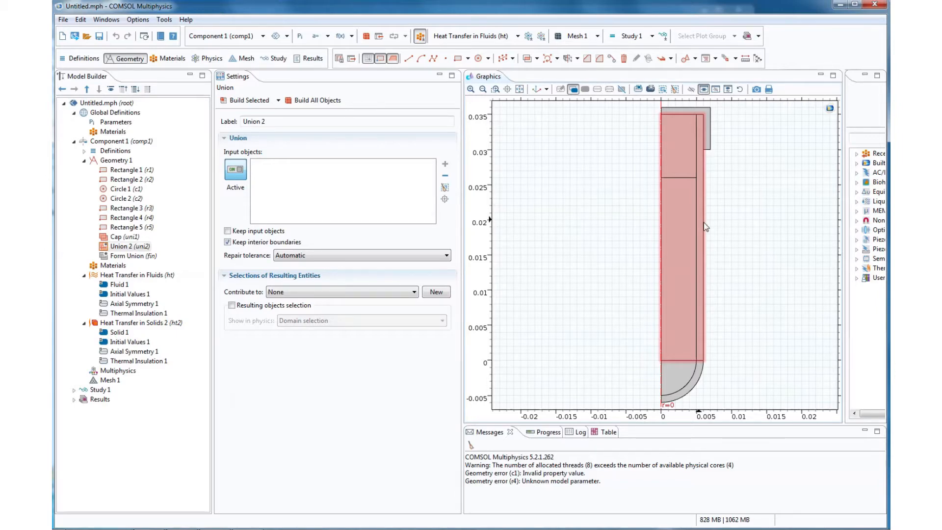
{"action": "left_click", "coordinate": [692, 370]}
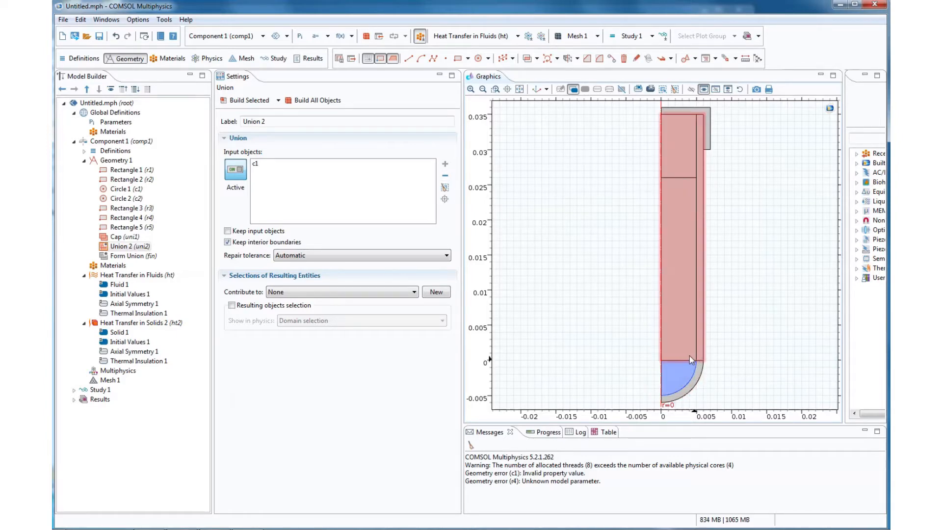
{"action": "left_click", "coordinate": [697, 357]}
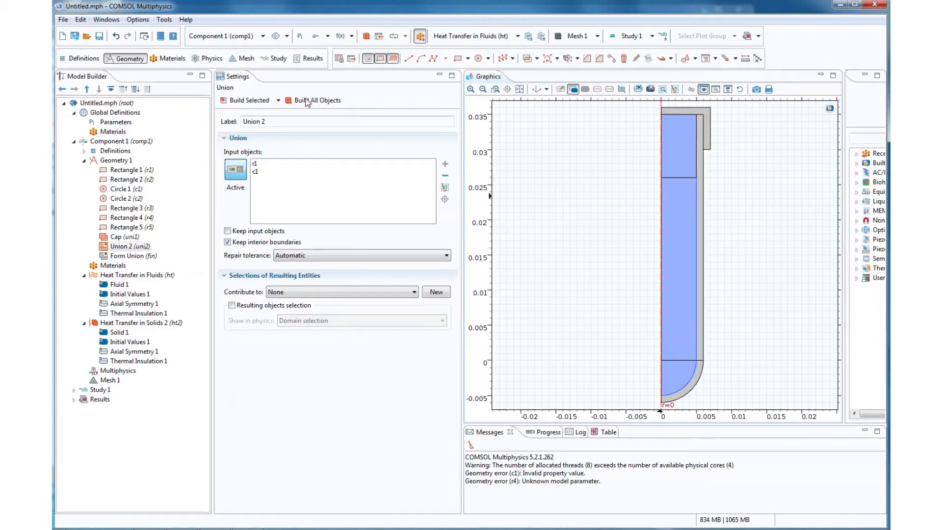
{"action": "left_click", "coordinate": [240, 244]}
{"action": "left_click", "coordinate": [250, 102]}
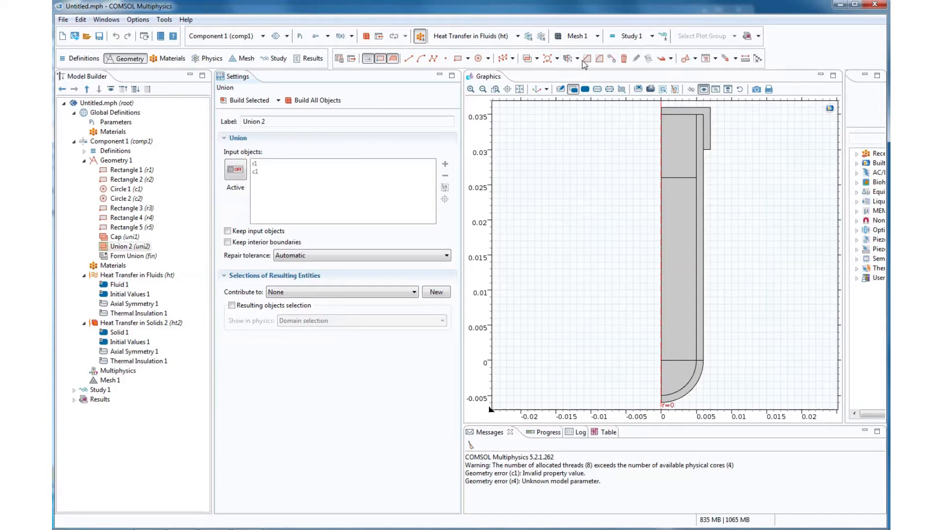
- Build a union of the outer tube rectangle r2 and outer circle c2 without interior boundaries
{"action": "left_click", "coordinate": [530, 58]}
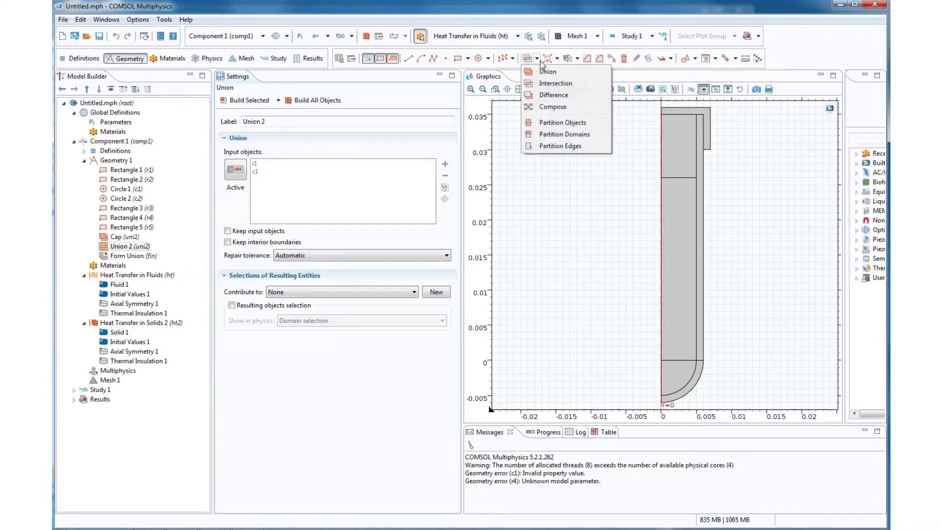
{"action": "left_click", "coordinate": [540, 71]}
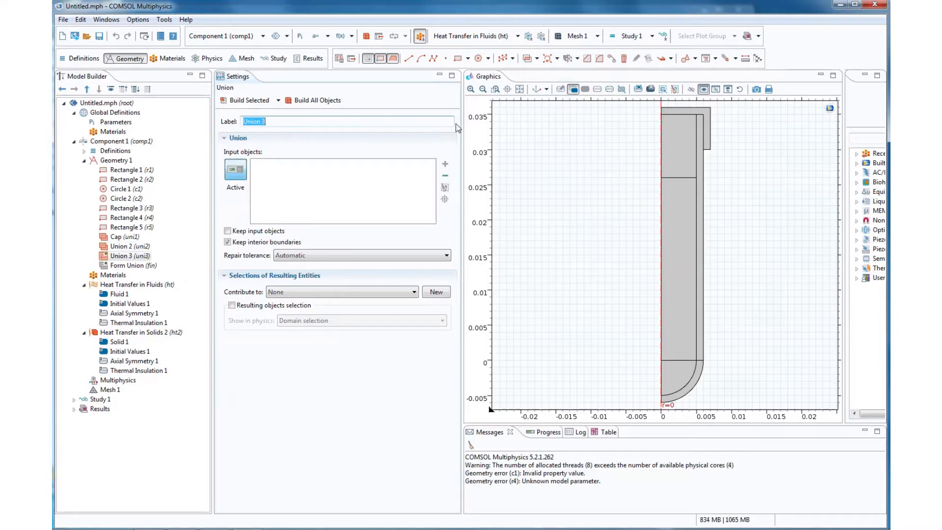
{"action": "left_click", "coordinate": [703, 226]}
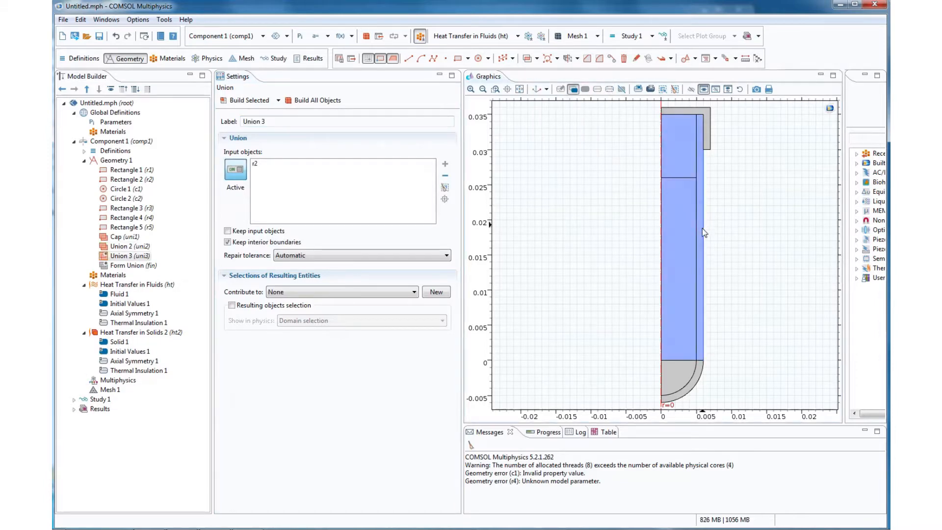
{"action": "left_click", "coordinate": [701, 367]}
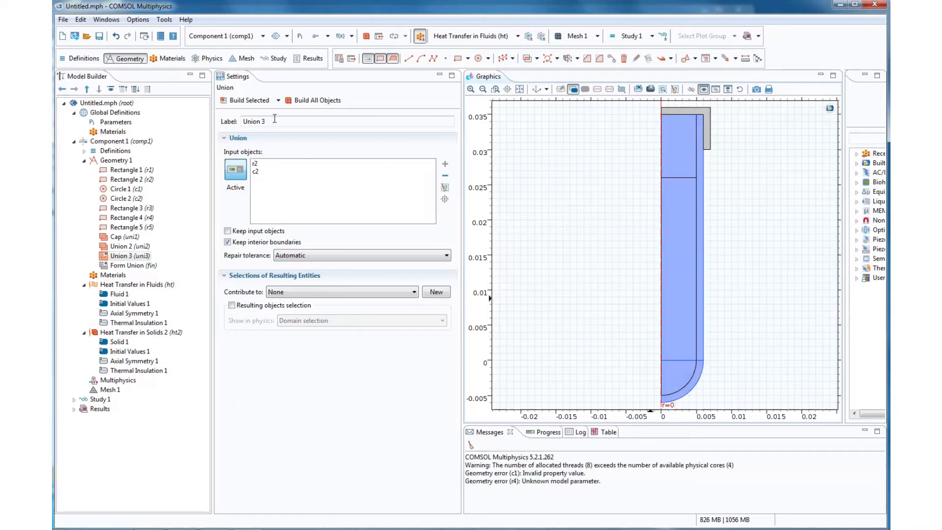
{"action": "left_click", "coordinate": [229, 242]}
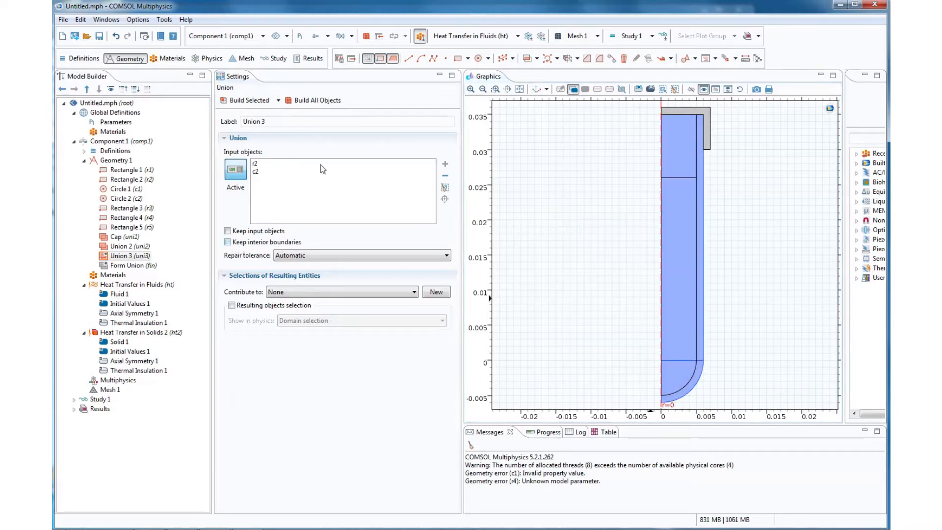
{"action": "left_click", "coordinate": [249, 101]}
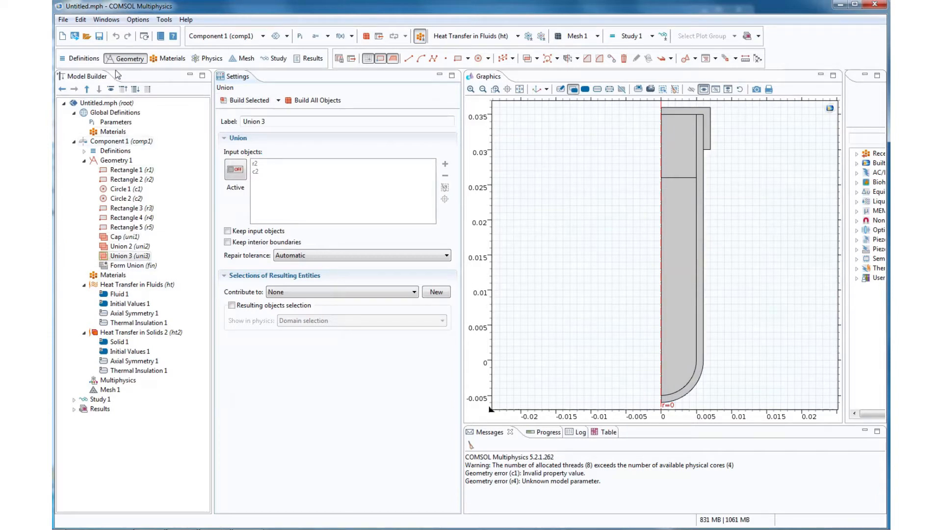
- Save the model in the Models folder under the file name how_to
{"action": "left_click", "coordinate": [63, 20]}
{"action": "left_click", "coordinate": [88, 110]}
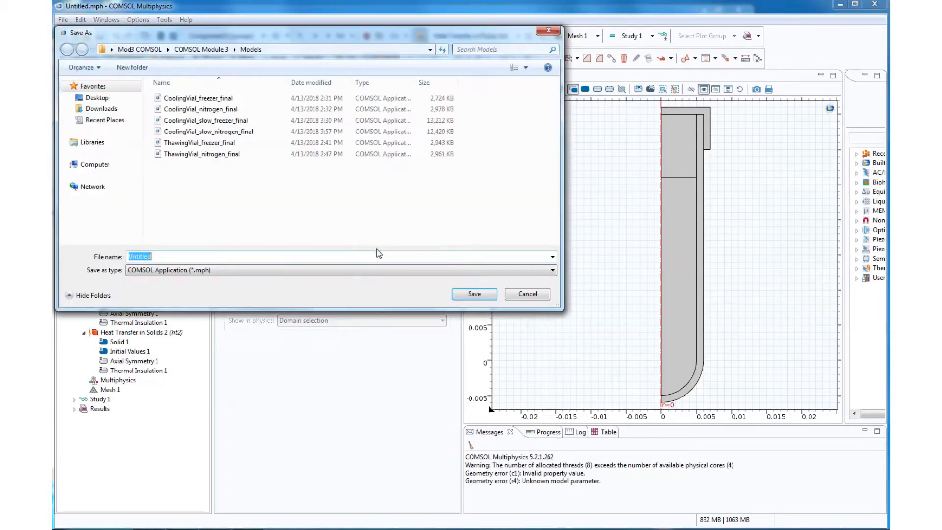
{"action": "type", "text": "t"}
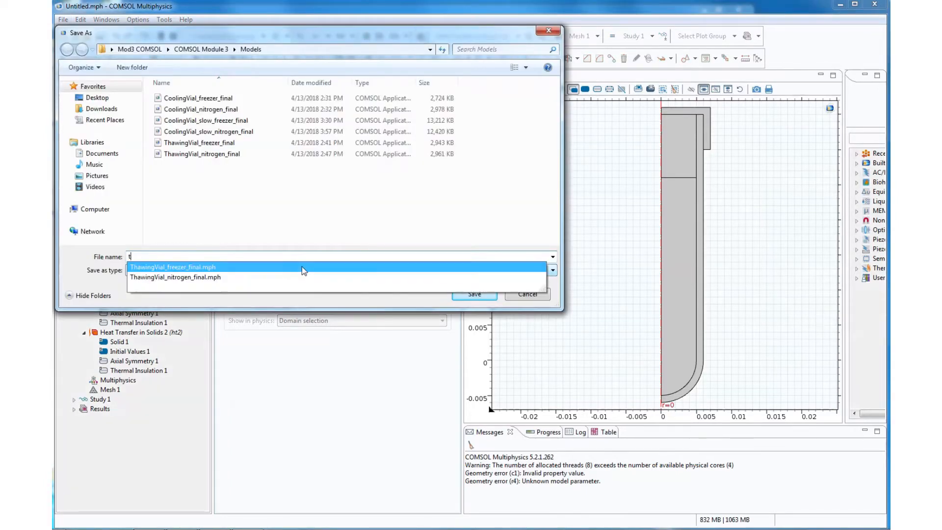
{"action": "key", "text": "BackSpace"}
{"action": "type", "text": "w_to"}
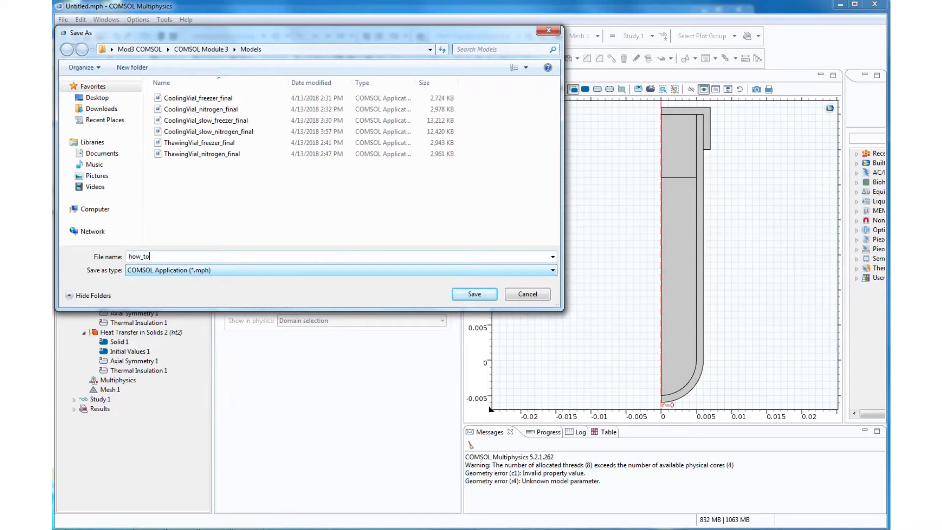
{"action": "left_click", "coordinate": [490, 293]}
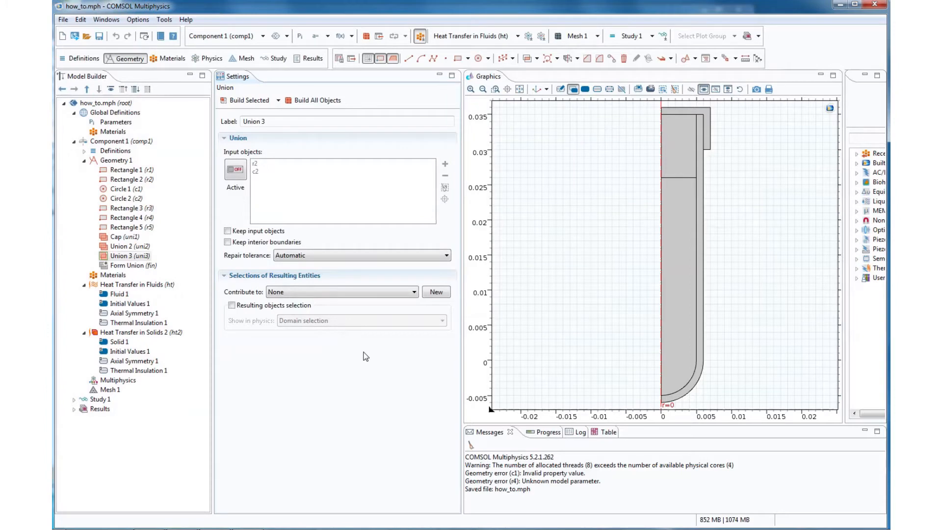
- Add the built-in materials Air and Acrylic plastic to the component, widening the material library for easier browsing
{"action": "left_click", "coordinate": [109, 276]}
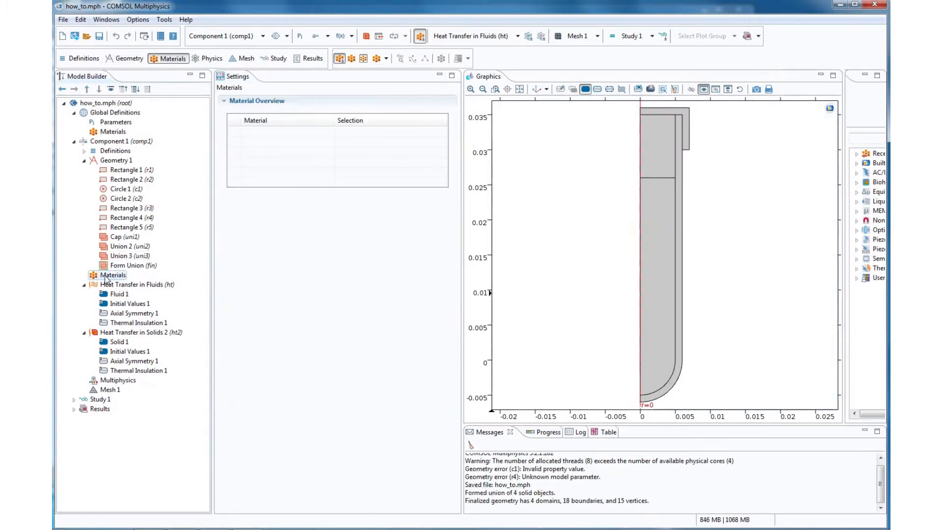
{"action": "right_click", "coordinate": [106, 279]}
{"action": "key", "text": "Escape"}
{"action": "left_click_drag", "start_coordinate": [464, 157], "coordinate": [399, 161]}
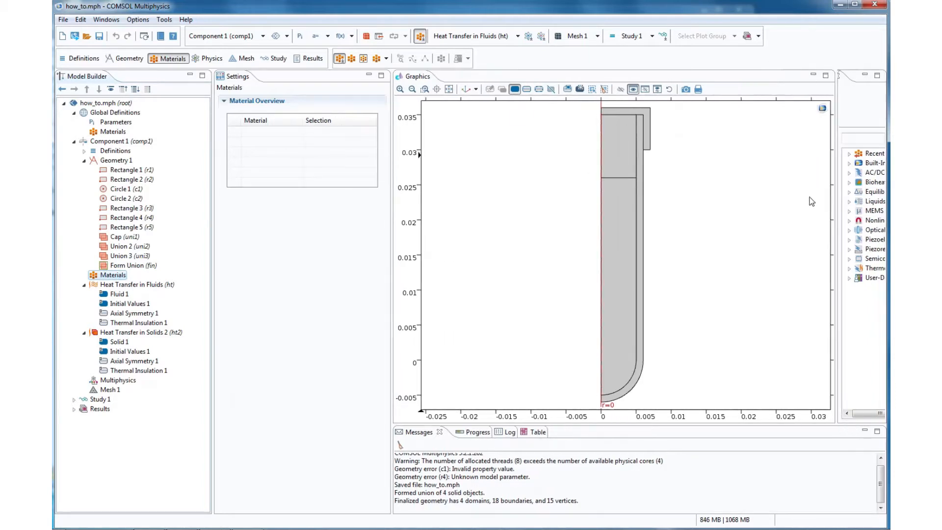
{"action": "left_click_drag", "start_coordinate": [836, 215], "coordinate": [745, 213]}
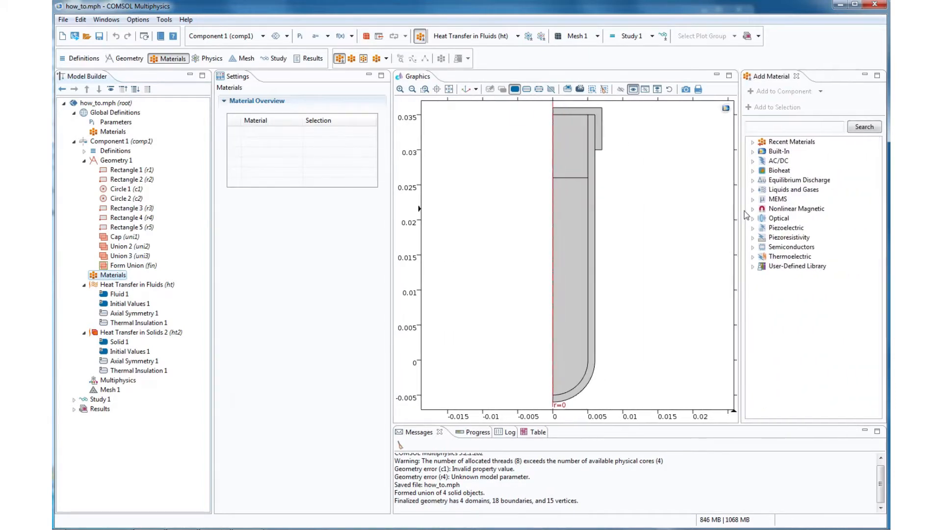
{"action": "left_click", "coordinate": [776, 127]}
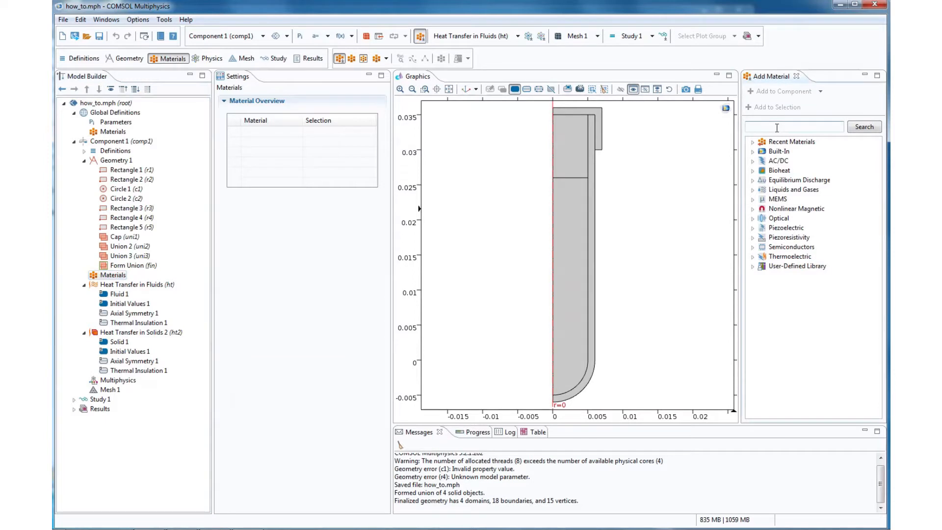
{"action": "left_click", "coordinate": [753, 142]}
{"action": "left_click", "coordinate": [753, 151]}
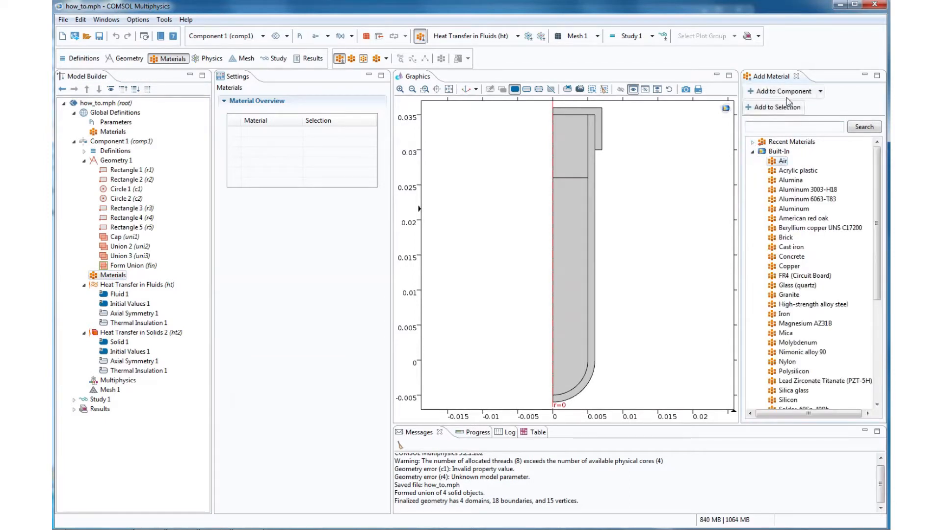
{"action": "left_click", "coordinate": [799, 170]}
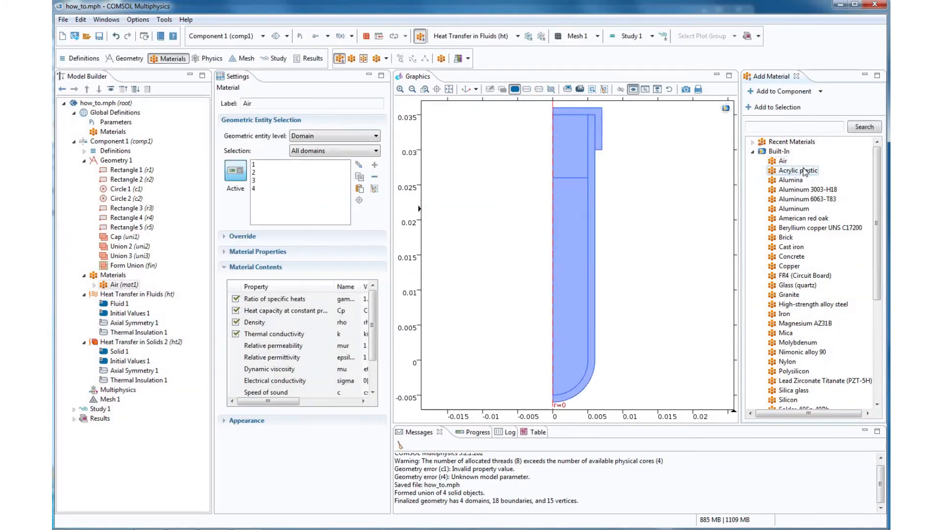
{"action": "left_click", "coordinate": [784, 91]}
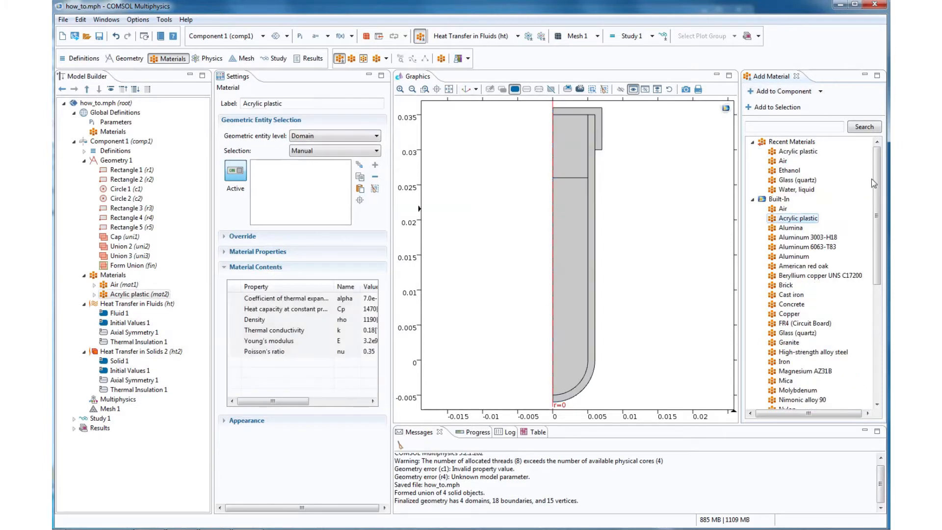
- Add the built-in material Water, liquid to the component
{"action": "left_click_drag", "start_coordinate": [878, 178], "coordinate": [877, 299]}
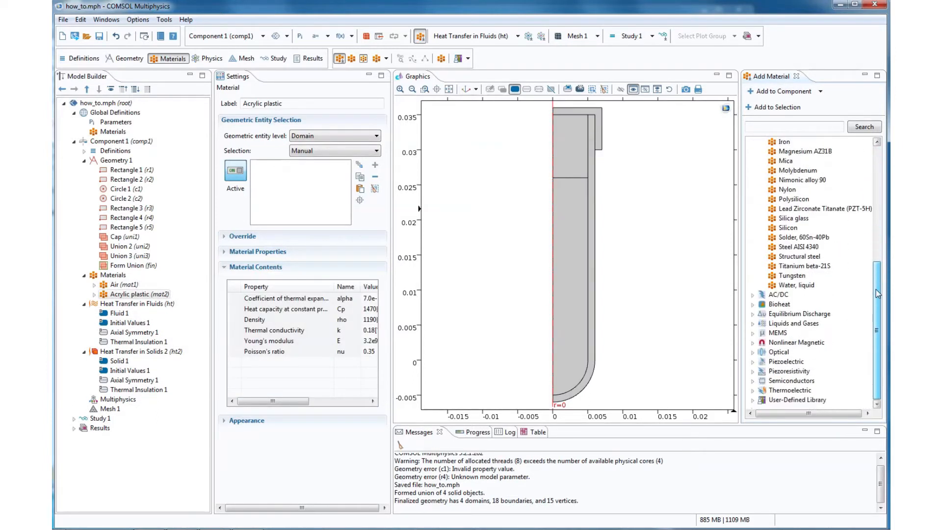
{"action": "left_click", "coordinate": [797, 285]}
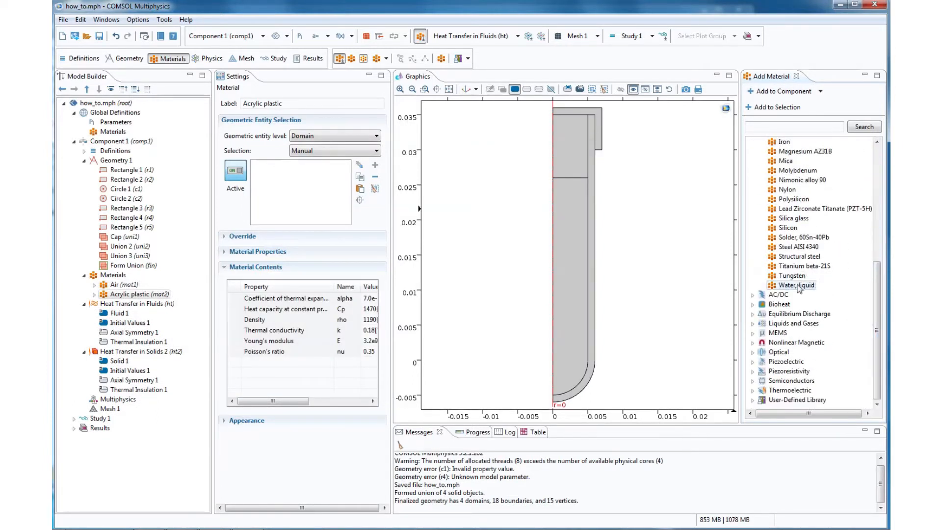
{"action": "left_click", "coordinate": [775, 108]}
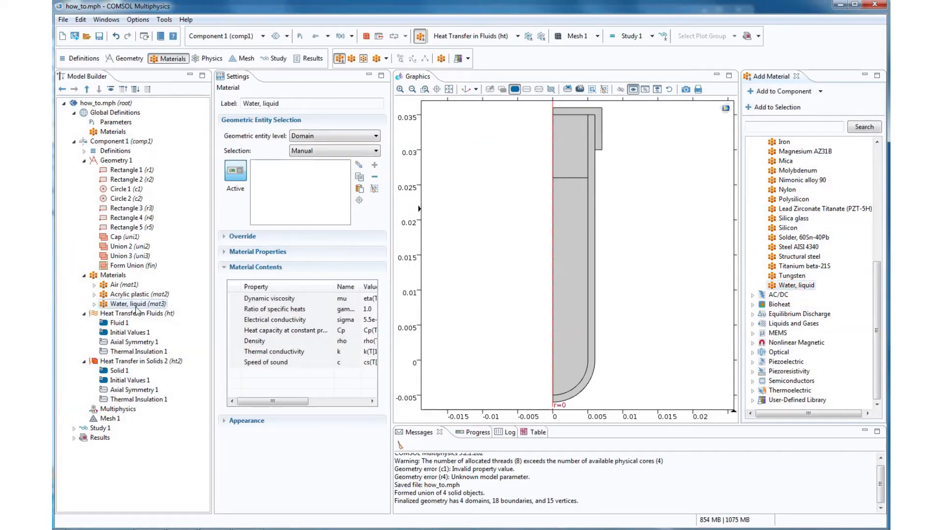
- Restrict the Air material to domain 3, the space above the liquid, by removing domains 1, 2 and 4
{"action": "left_click", "coordinate": [125, 285]}
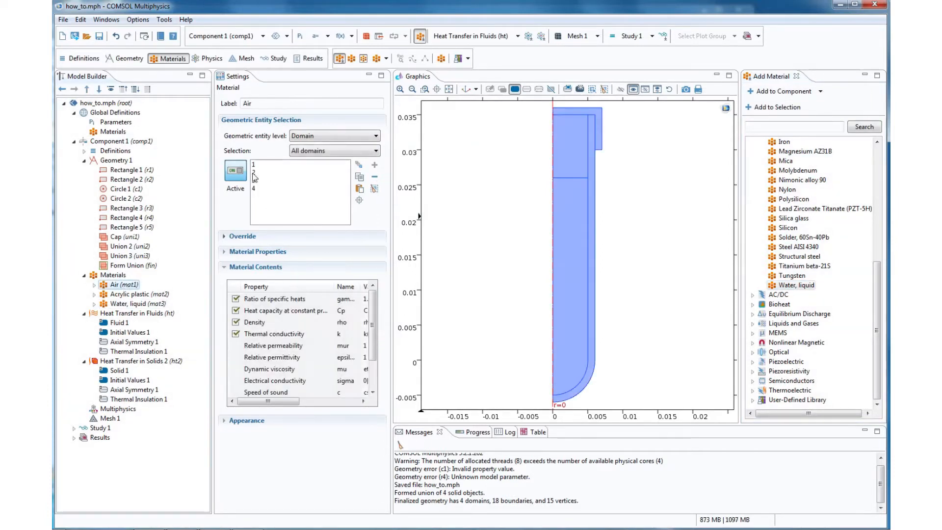
{"action": "left_click", "coordinate": [258, 165]}
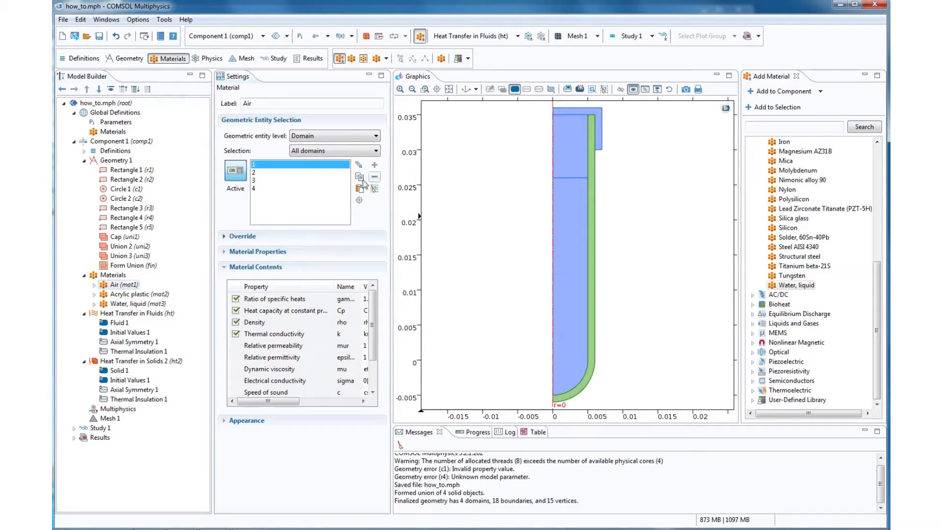
{"action": "left_click", "coordinate": [299, 173]}
{"action": "left_click", "coordinate": [299, 181]}
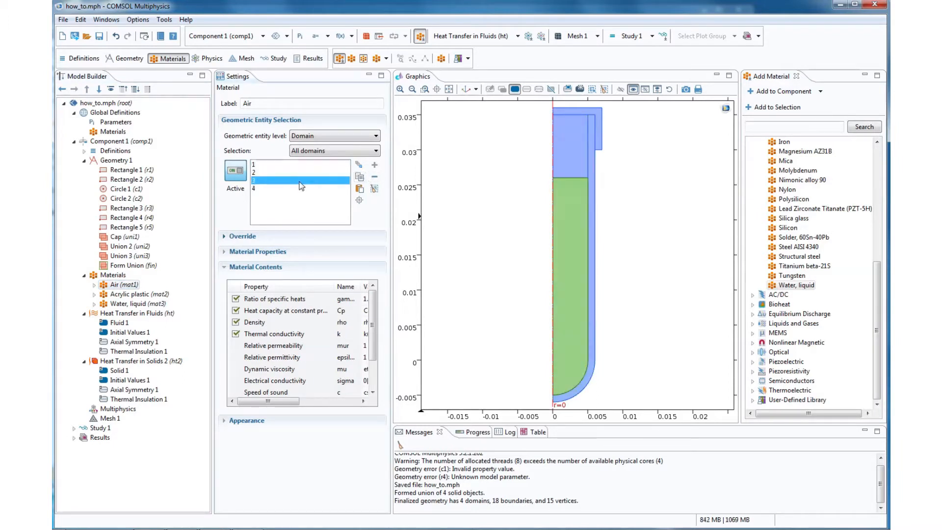
{"action": "left_click", "coordinate": [374, 177]}
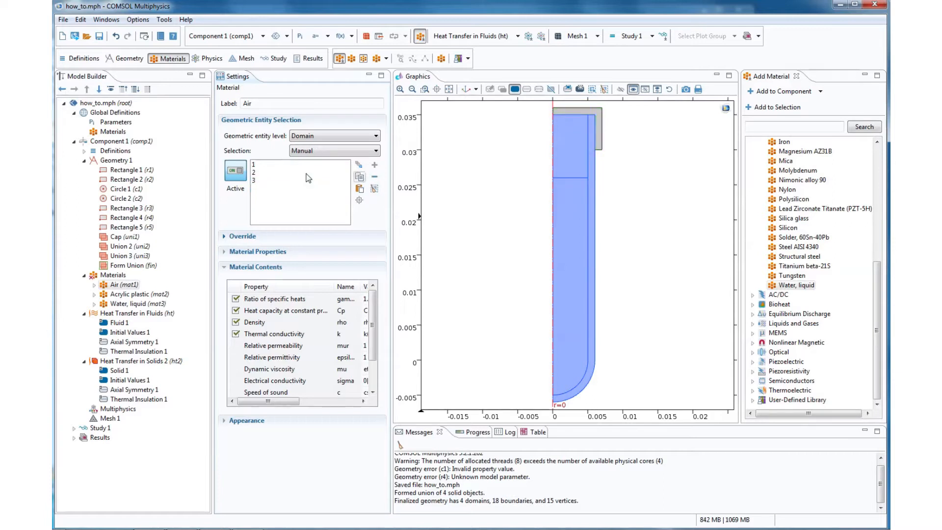
{"action": "left_click", "coordinate": [309, 165]}
{"action": "left_click", "coordinate": [374, 176]}
{"action": "left_click", "coordinate": [322, 166]}
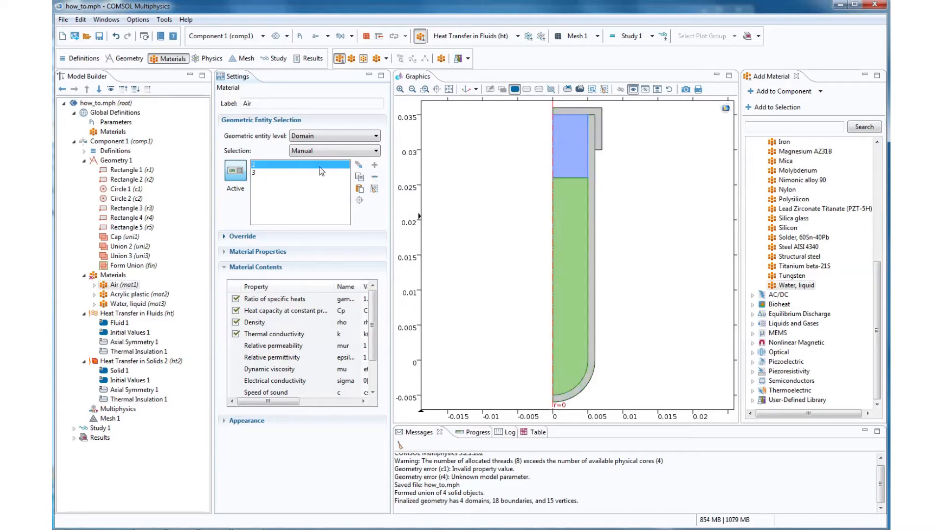
{"action": "left_click", "coordinate": [376, 178]}
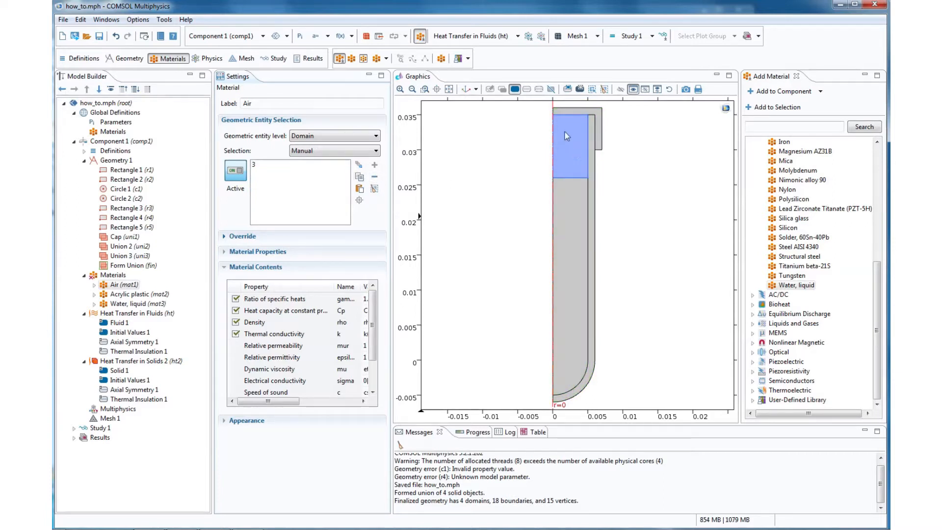
- Assign Acrylic plastic to the tube wall and cap domains, and Water, liquid to the liquid domain
{"action": "left_click", "coordinate": [140, 295]}
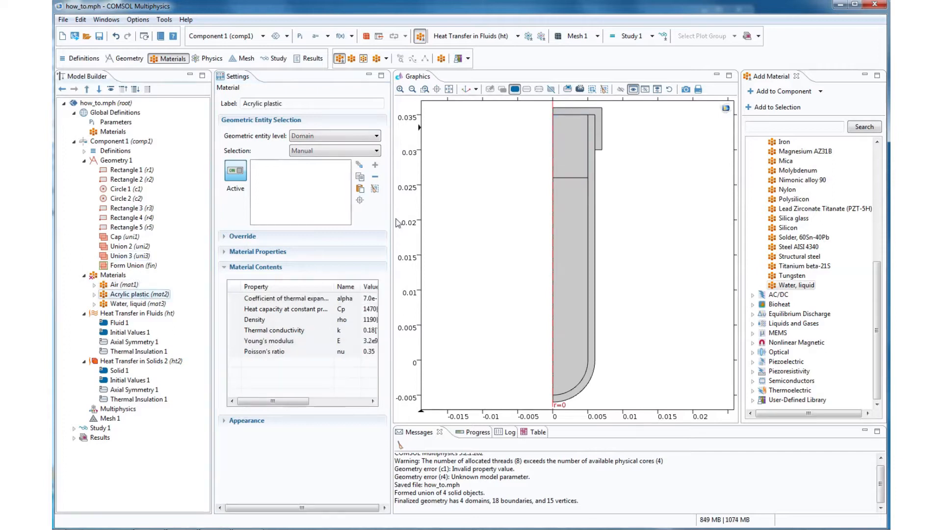
{"action": "left_click", "coordinate": [592, 161]}
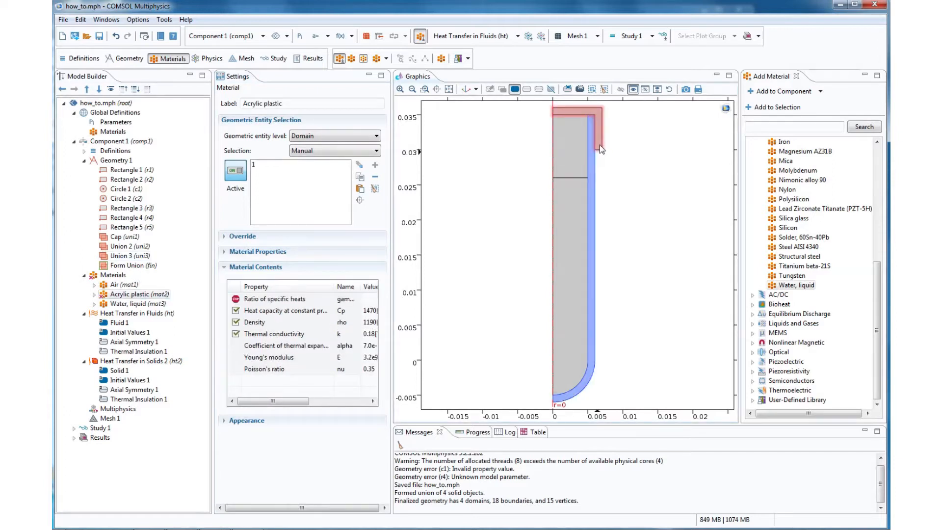
{"action": "left_click", "coordinate": [600, 145]}
{"action": "left_click", "coordinate": [138, 304]}
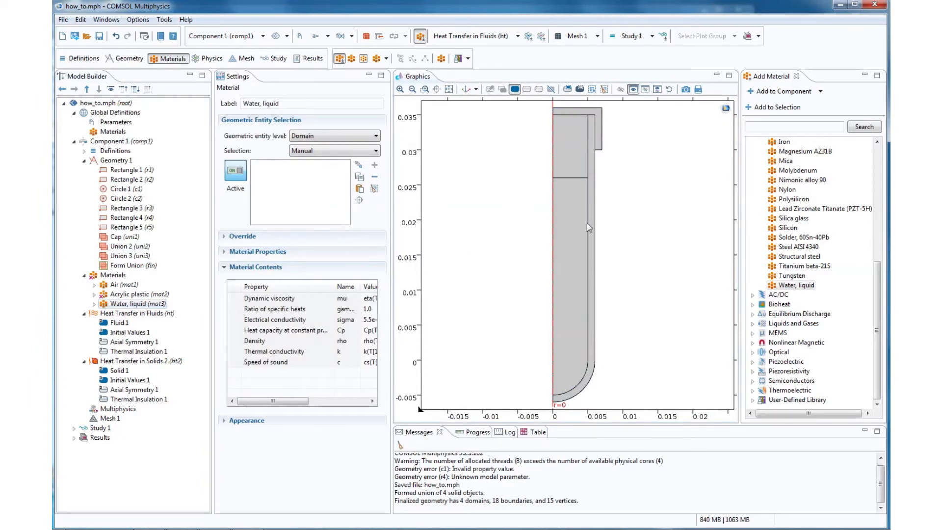
{"action": "left_click", "coordinate": [574, 222]}
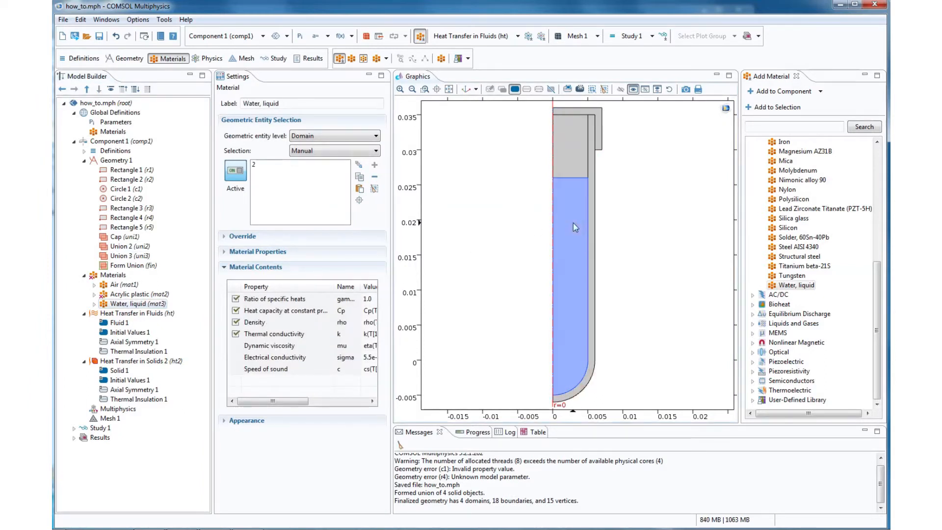
- Review the domain assignments and properties of the three materials and the domains covered by Fluid 1 in Heat Transfer in Fluids
{"action": "left_click", "coordinate": [128, 285]}
{"action": "left_click", "coordinate": [130, 295]}
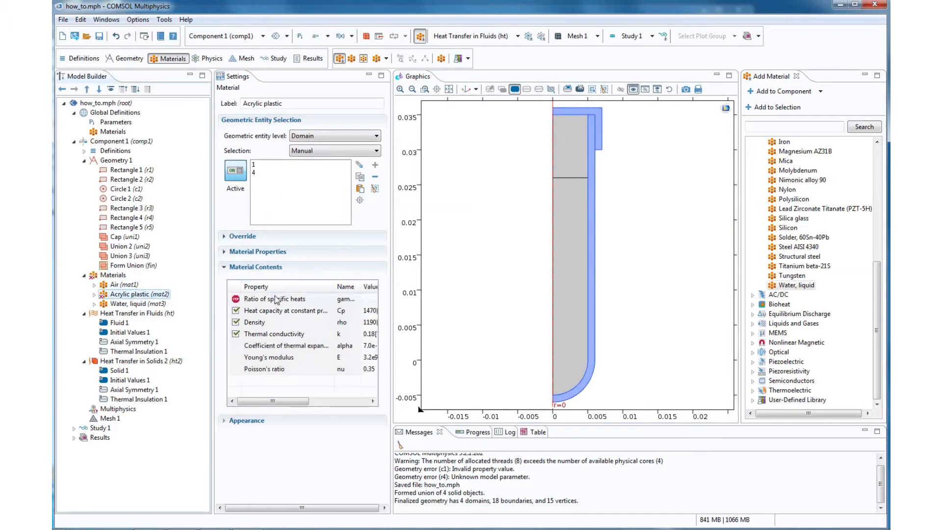
{"action": "left_click", "coordinate": [123, 285]}
{"action": "left_click", "coordinate": [129, 294]}
{"action": "double_click", "coordinate": [129, 303]}
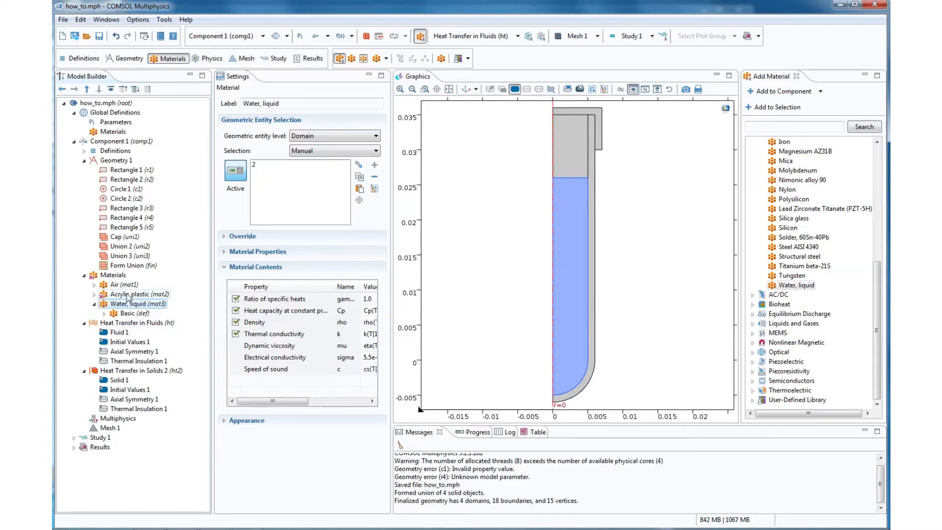
{"action": "left_click", "coordinate": [126, 323]}
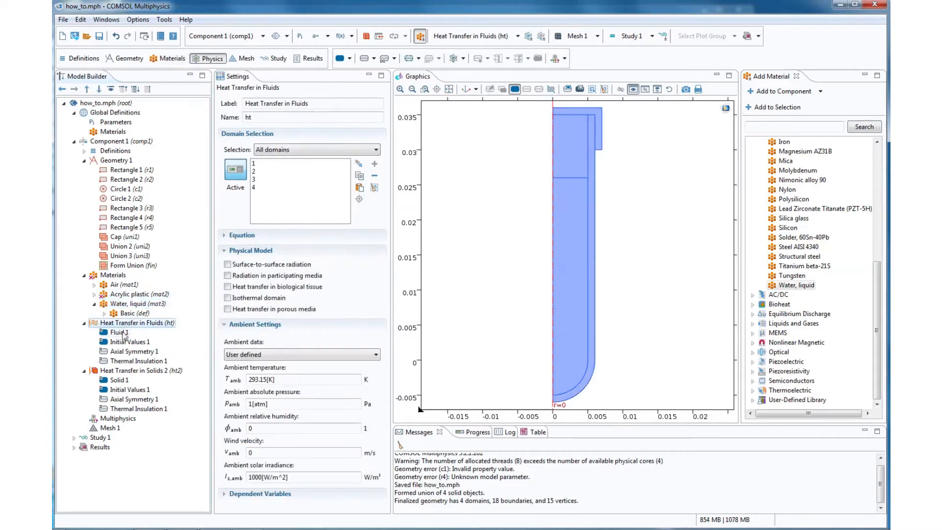
{"action": "left_click", "coordinate": [121, 333]}
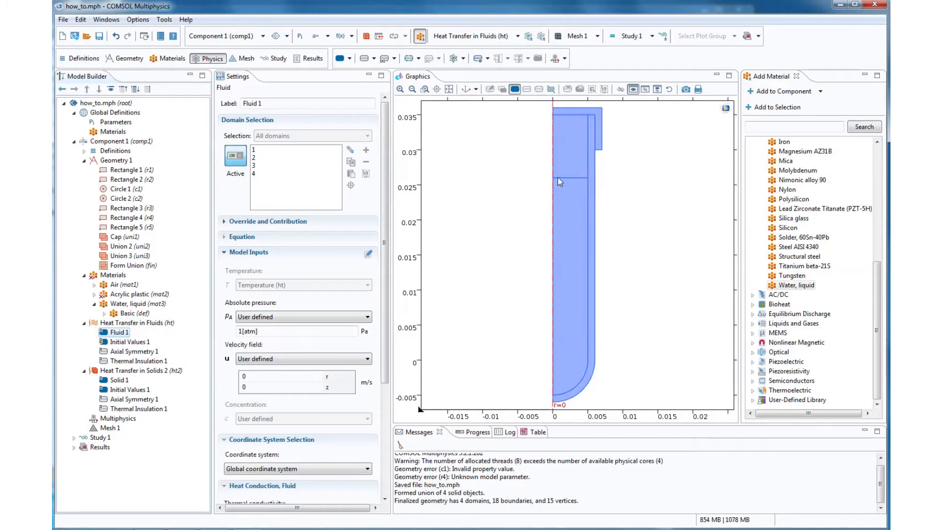
{"action": "left_click", "coordinate": [296, 159]}
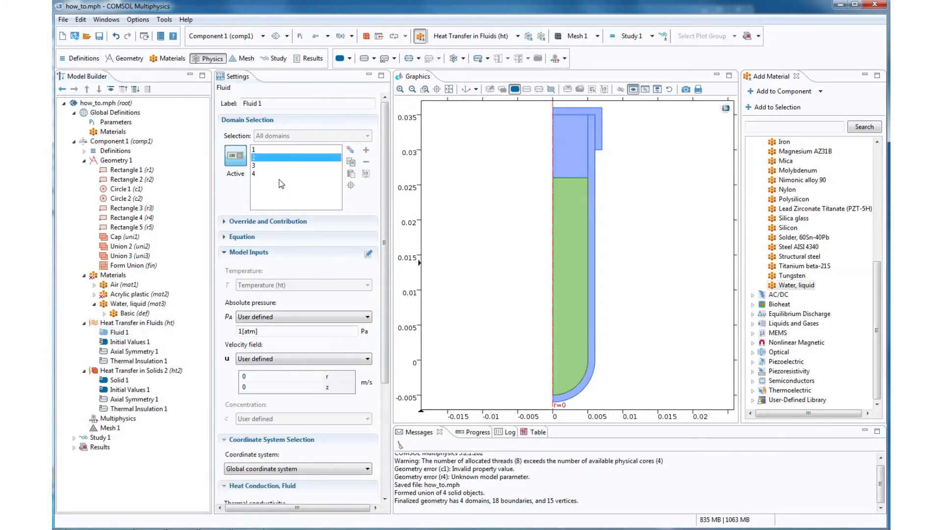
{"action": "left_click", "coordinate": [290, 150]}
{"action": "left_click", "coordinate": [289, 166]}
{"action": "left_click", "coordinate": [288, 174]}
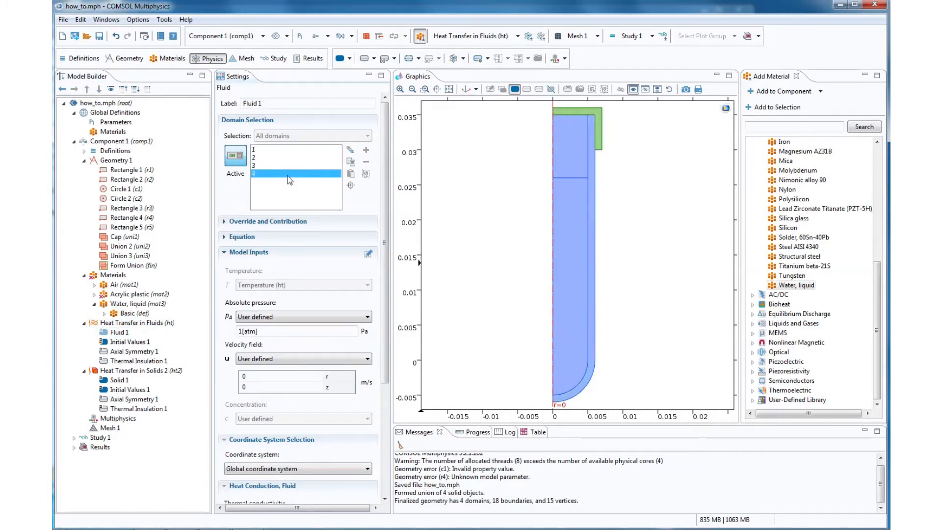
{"action": "left_click", "coordinate": [130, 334]}
- Add a Phase Change Material node to Heat Transfer in Fluids and apply it to the liquid domain
{"action": "right_click", "coordinate": [134, 324]}
{"action": "left_click", "coordinate": [172, 178]}
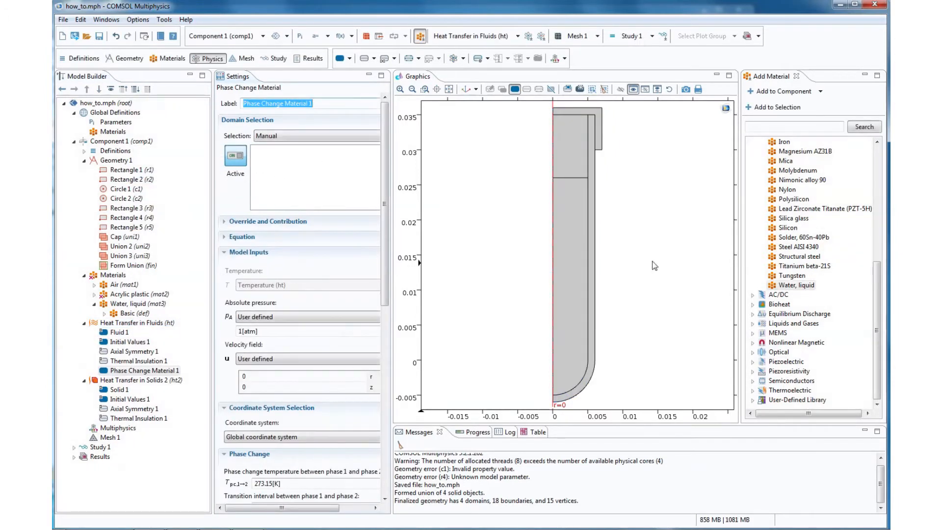
{"action": "left_click", "coordinate": [569, 233]}
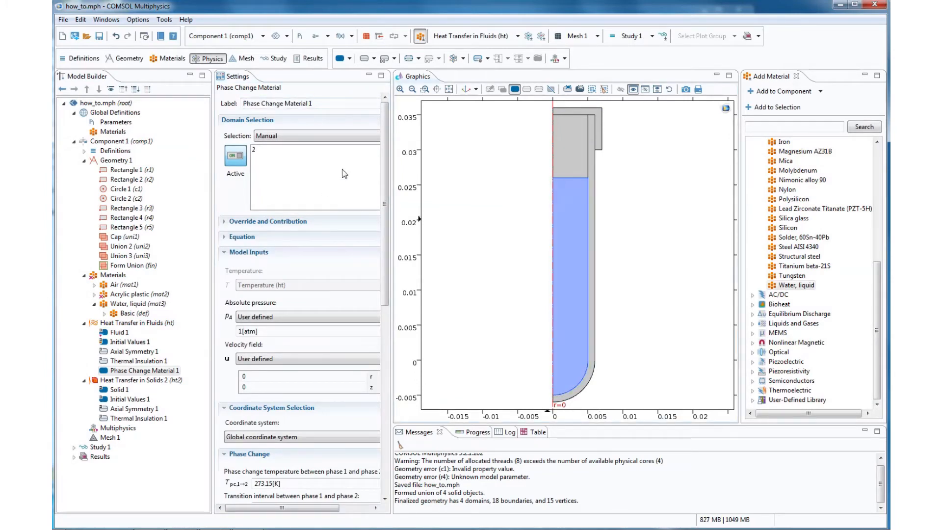
- Close the material library and widen the settings area of the phase change node
{"action": "left_click_drag", "start_coordinate": [392, 178], "coordinate": [401, 178]}
{"action": "left_click", "coordinate": [799, 76]}
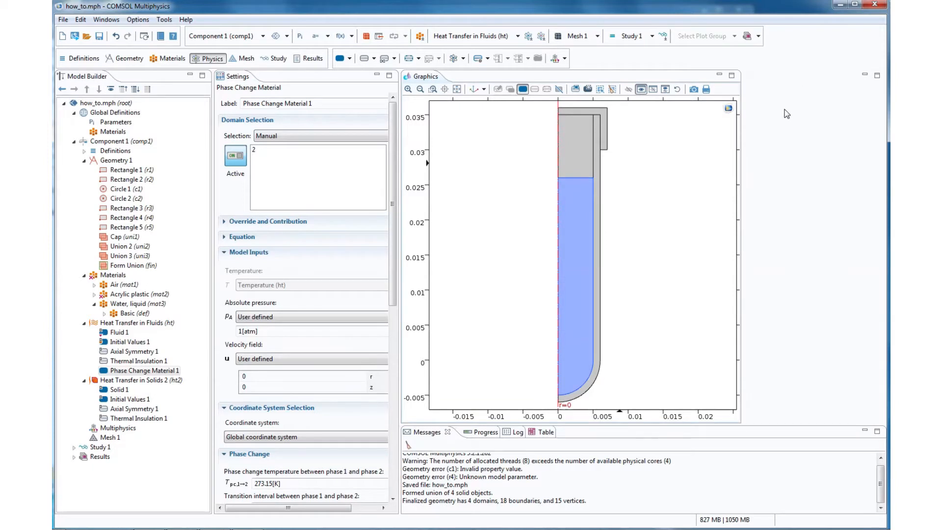
{"action": "left_click_drag", "start_coordinate": [401, 227], "coordinate": [447, 236]}
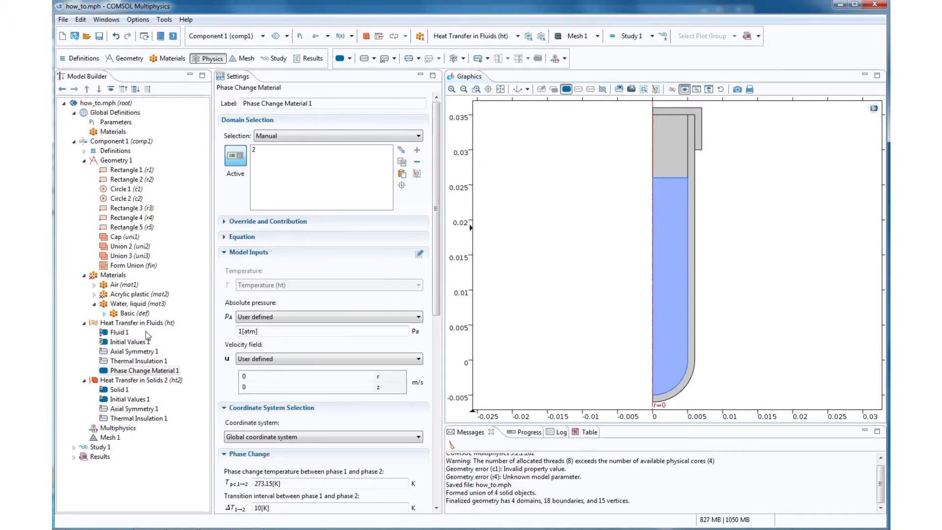
- Set the phase change transition interval to 5 K, the phase change temperature to 273 K and the latent heat to 334 kJ/kg
{"action": "left_click_drag", "start_coordinate": [437, 220], "coordinate": [436, 291]}
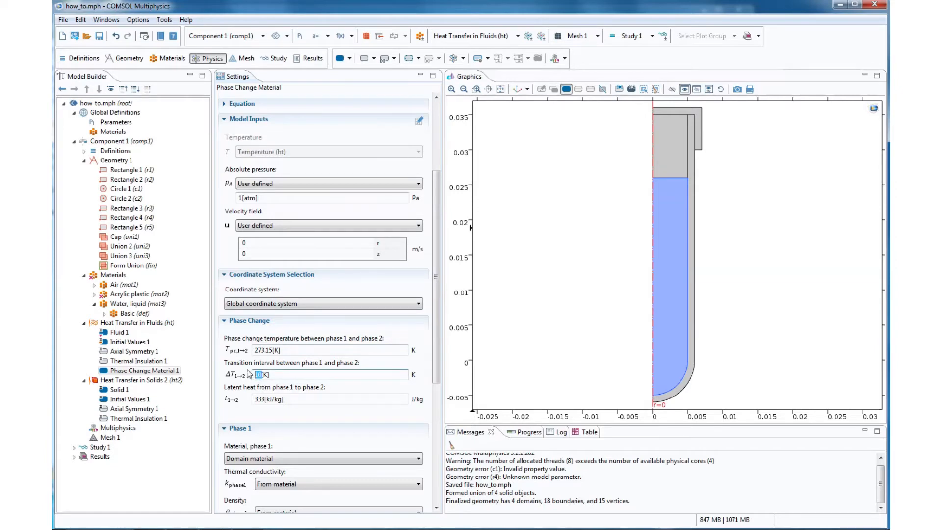
{"action": "type", "text": "5"}
{"action": "left_click_drag", "start_coordinate": [272, 352], "coordinate": [265, 356]}
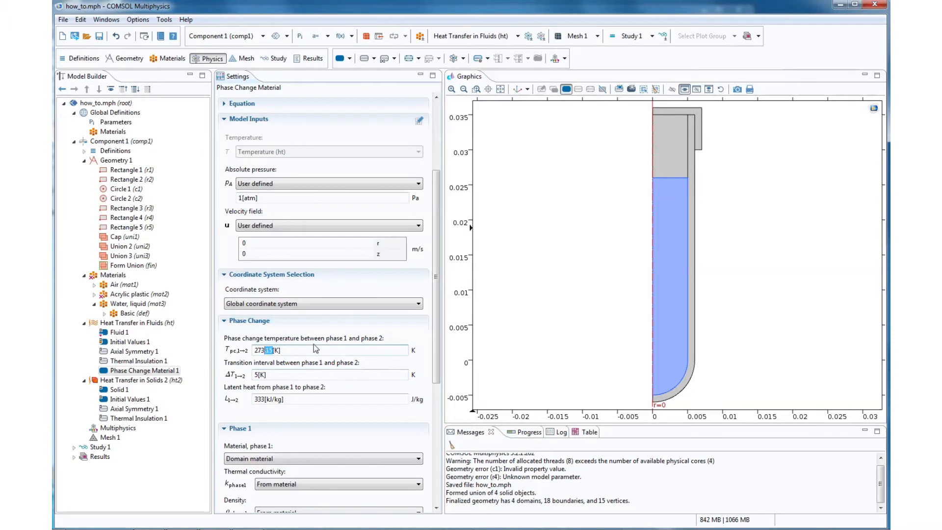
{"action": "key", "text": "BackSpace"}
{"action": "left_click", "coordinate": [264, 400]}
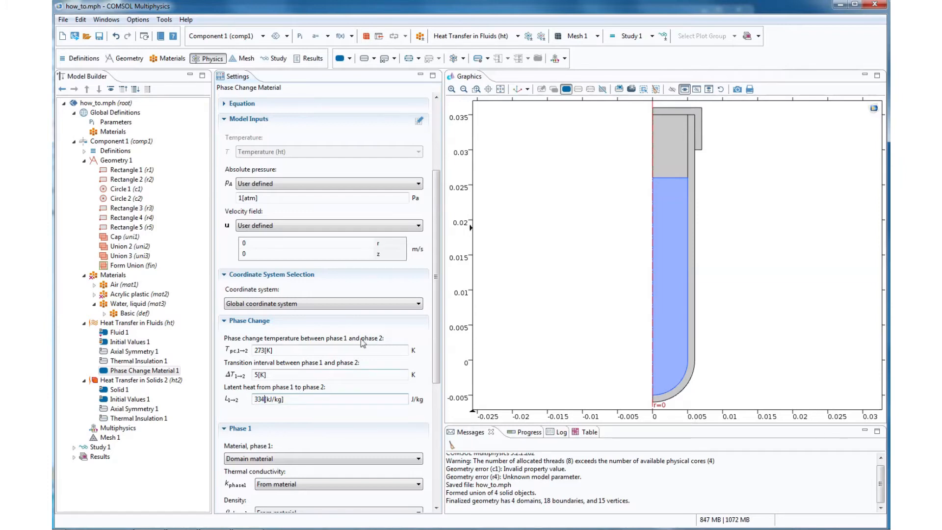
- Set the phase 1 material to Water, liquid (mat3) and give it a user-defined thermal conductivity of 1.608 W/(m·K)
{"action": "scroll", "coordinate": [417, 420], "scroll_direction": "down", "scroll_amount": 8}
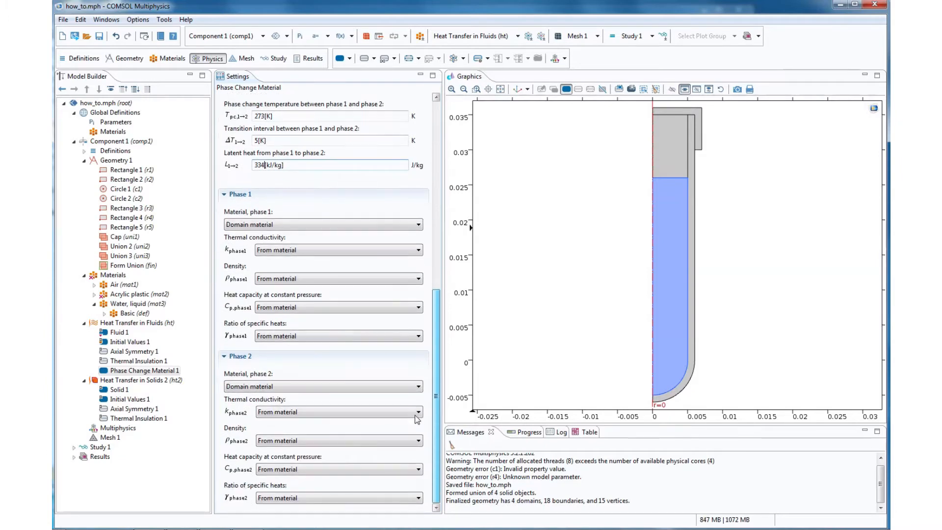
{"action": "left_click", "coordinate": [373, 226]}
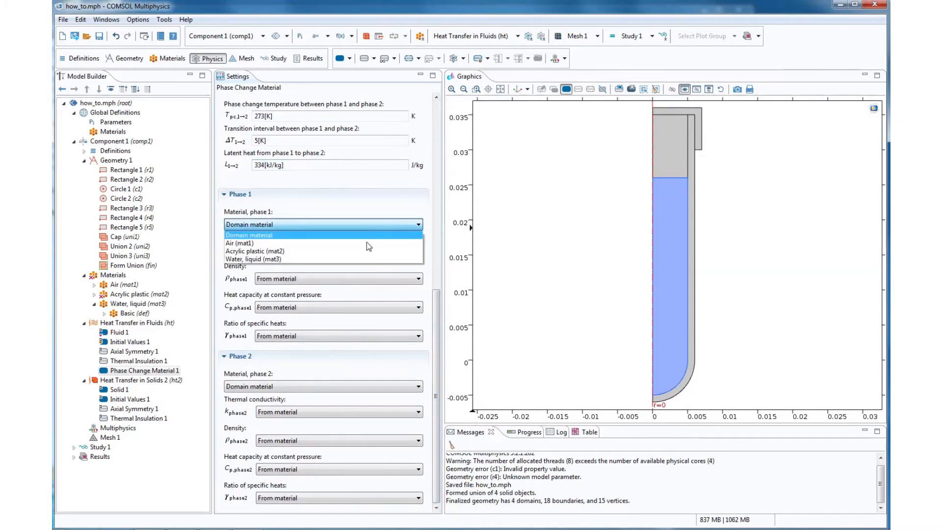
{"action": "left_click", "coordinate": [360, 255]}
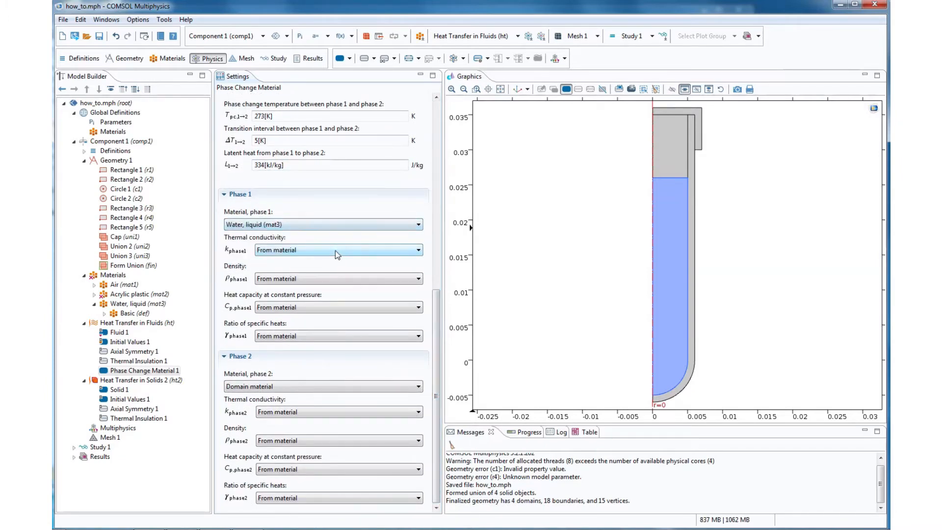
{"action": "left_click", "coordinate": [339, 250]}
{"action": "left_click", "coordinate": [328, 265]}
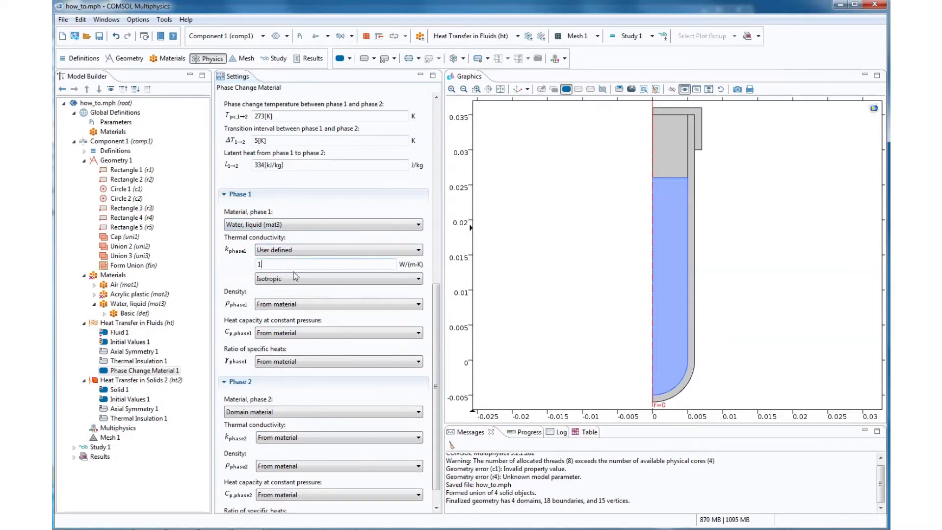
{"action": "type", "text": ".608"}
- Make phase 1's density, heat capacity and ratio of specific heats user defined, keeping the defaults 1000 kg/m^3, 4200 J/(kg·K) and 1.1
{"action": "left_click", "coordinate": [312, 304]}
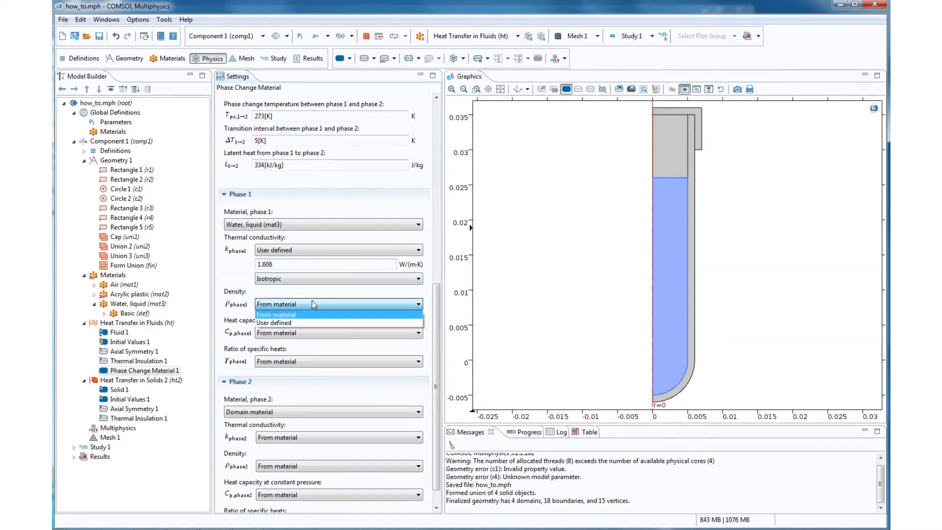
{"action": "left_click", "coordinate": [303, 322]}
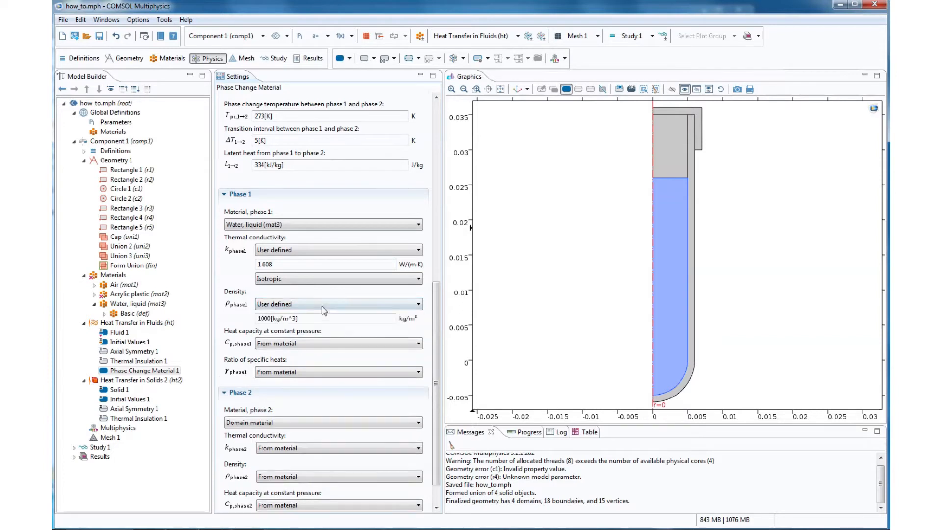
{"action": "left_click", "coordinate": [310, 344]}
{"action": "left_click", "coordinate": [300, 361]}
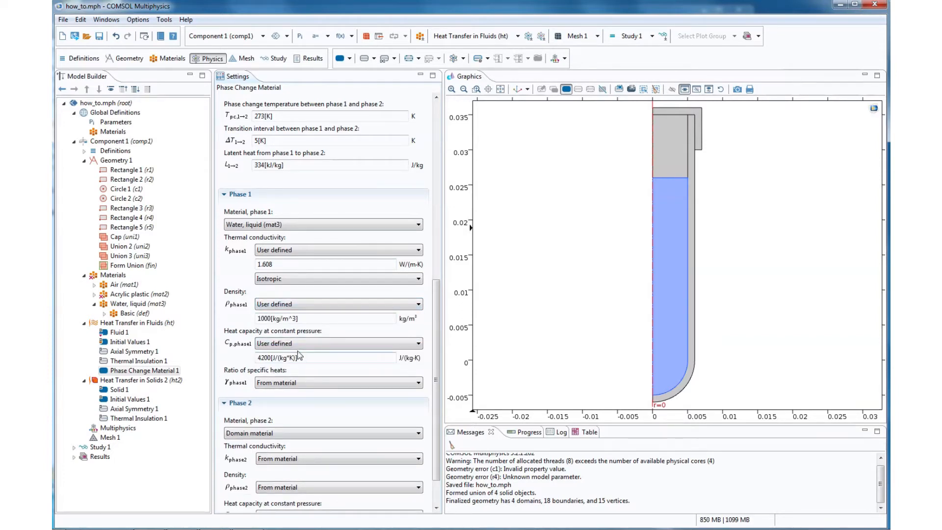
{"action": "left_click", "coordinate": [289, 382]}
{"action": "left_click", "coordinate": [289, 400]}
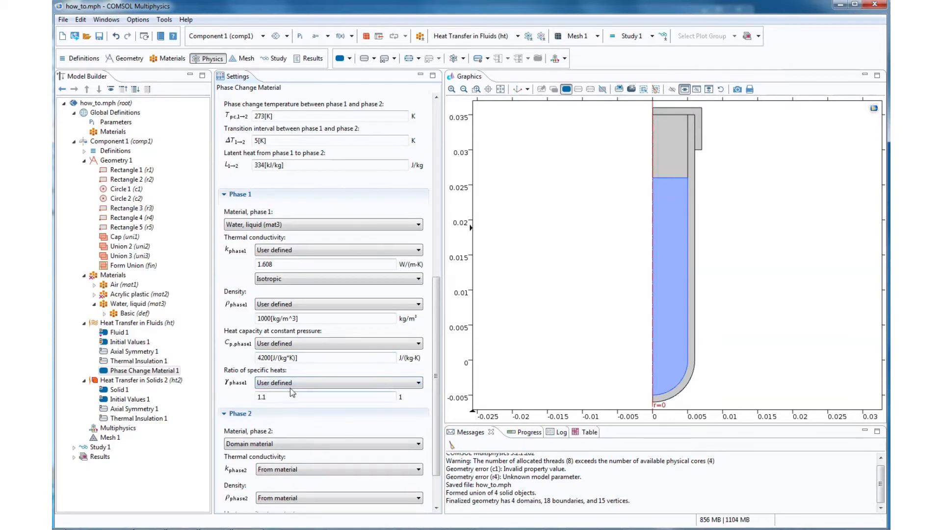
- Set the phase 2 material to Water, liquid (mat3) and give it a user-defined thermal conductivity of 2.22 W/(m·K)
{"action": "scroll", "coordinate": [292, 392], "scroll_direction": "down", "scroll_amount": 3}
{"action": "left_click", "coordinate": [299, 387]}
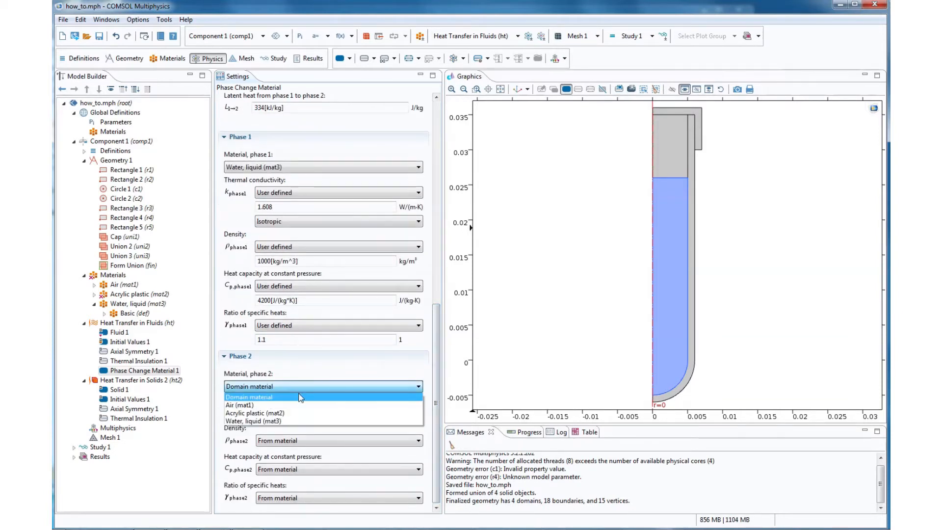
{"action": "left_click", "coordinate": [299, 421]}
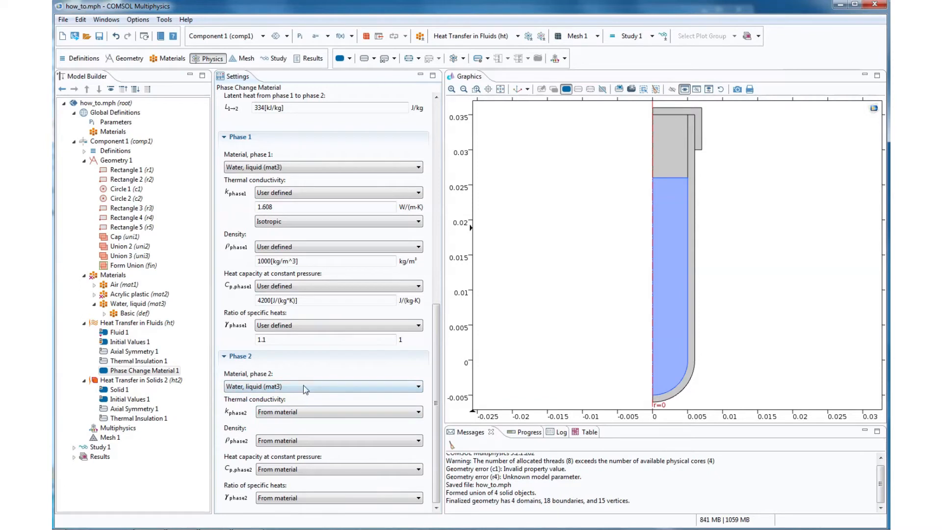
{"action": "left_click", "coordinate": [292, 412]}
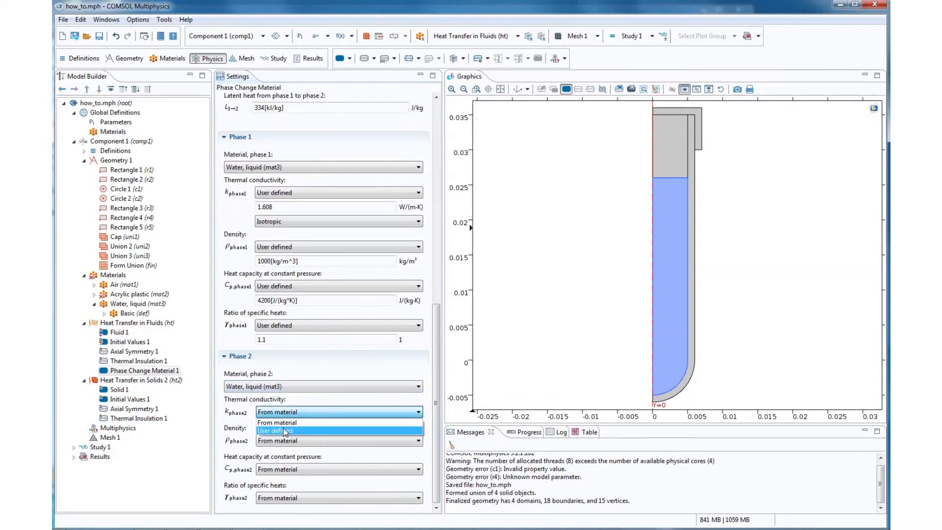
{"action": "left_click", "coordinate": [275, 425]}
{"action": "left_click", "coordinate": [273, 427]}
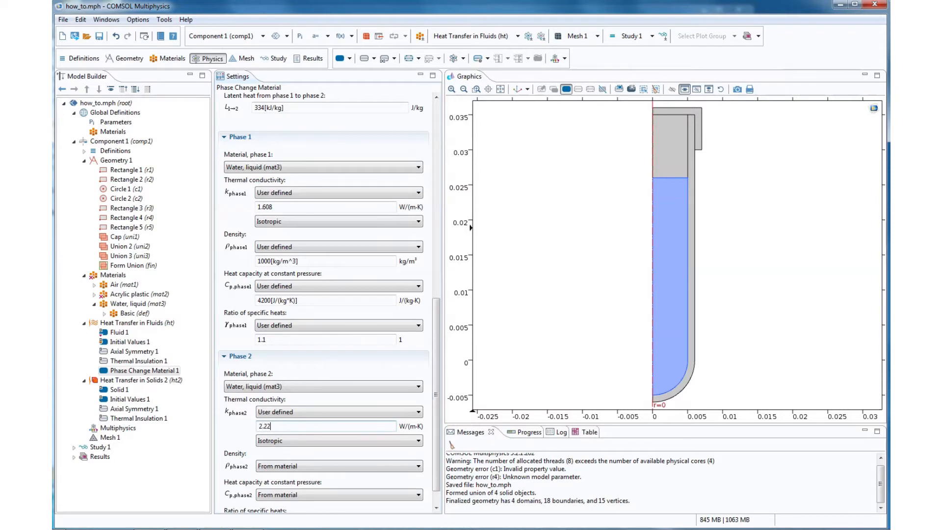
- Make the phase 2 density user defined and set it to 918 kg/m^3
{"action": "scroll", "coordinate": [435, 373], "scroll_direction": "down", "scroll_amount": 1}
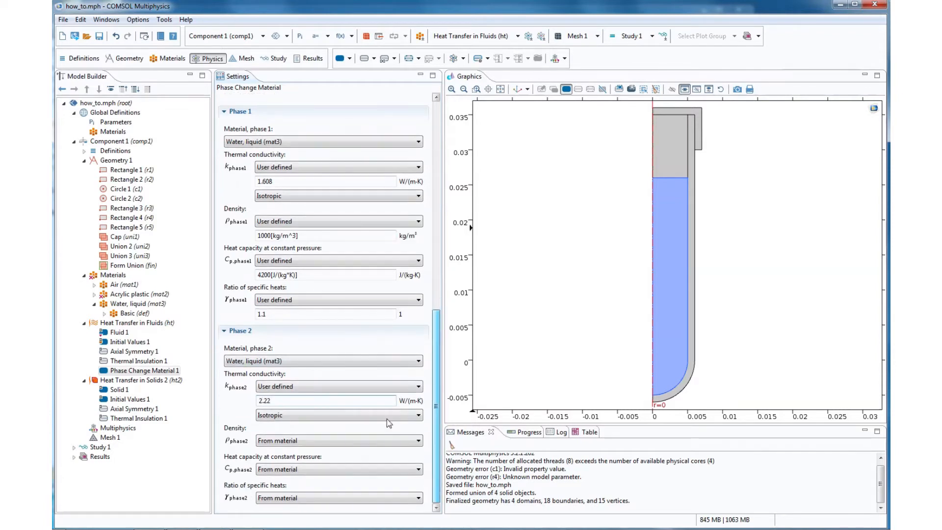
{"action": "left_click", "coordinate": [333, 441]}
{"action": "left_click", "coordinate": [292, 460]}
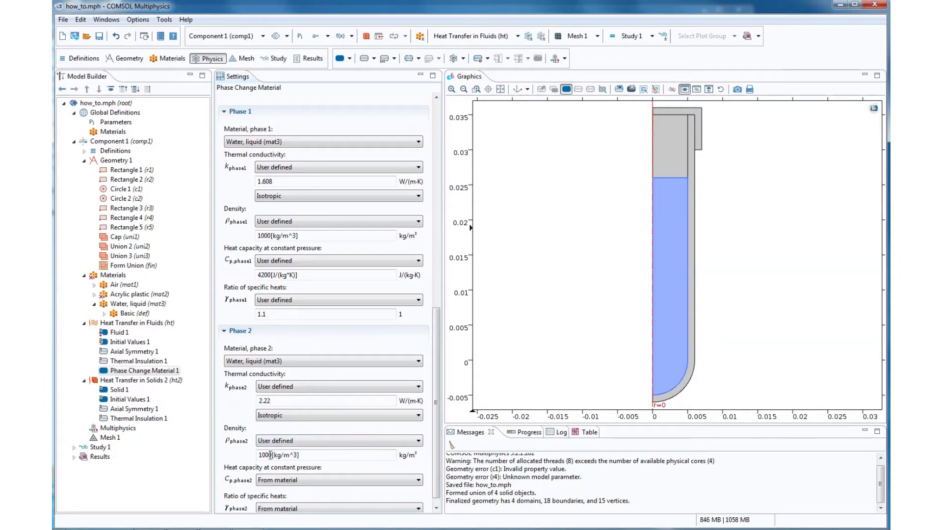
{"action": "left_click", "coordinate": [272, 455]}
{"action": "left_click_drag", "start_coordinate": [271, 455], "coordinate": [252, 463]}
{"action": "type", "text": "918"}
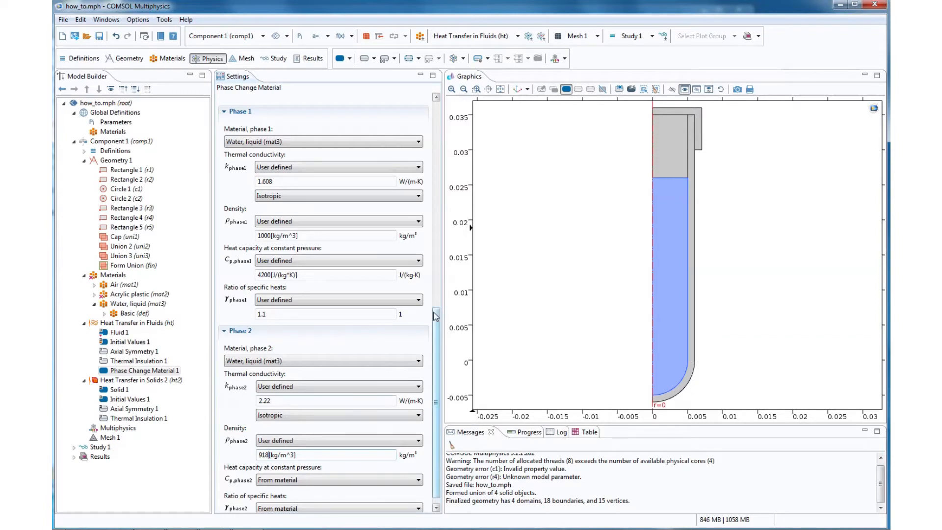
- Set phase 2's heat capacity to a user-defined 2100 J/(kg·K) and make its ratio of specific heats user defined at the default 1.1
{"action": "scroll", "coordinate": [434, 356], "scroll_direction": "down", "scroll_amount": 1}
{"action": "left_click", "coordinate": [378, 470]}
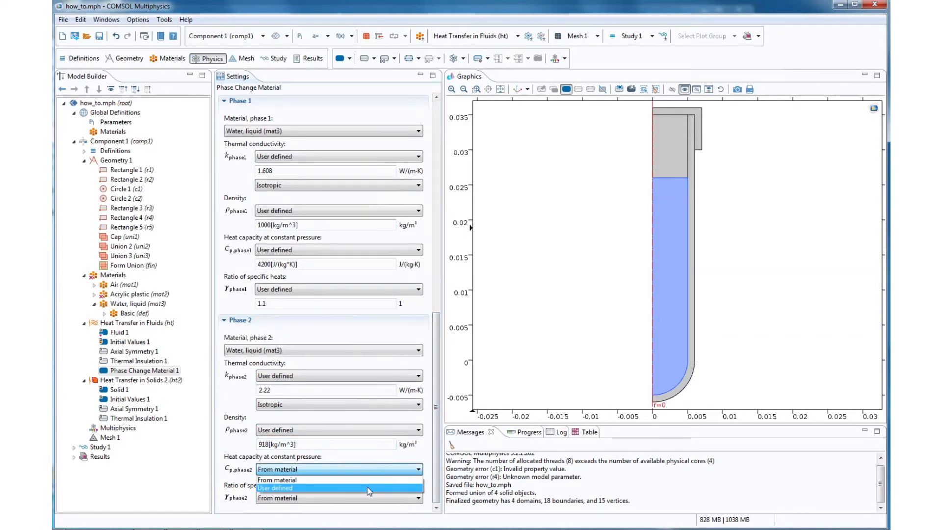
{"action": "left_click", "coordinate": [370, 488]}
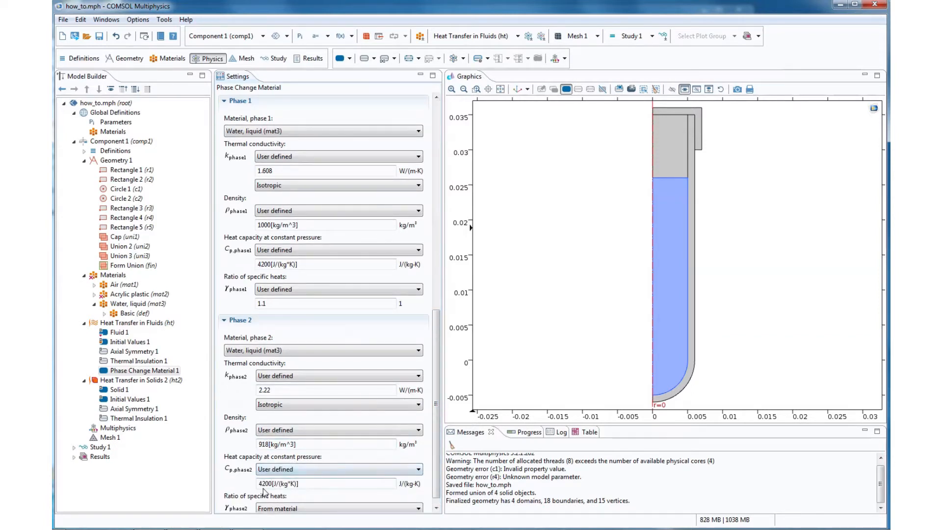
{"action": "double_click", "coordinate": [265, 484]}
{"action": "type", "text": "2100"}
{"action": "scroll", "coordinate": [435, 405], "scroll_direction": "down", "scroll_amount": 1}
{"action": "left_click", "coordinate": [379, 498]}
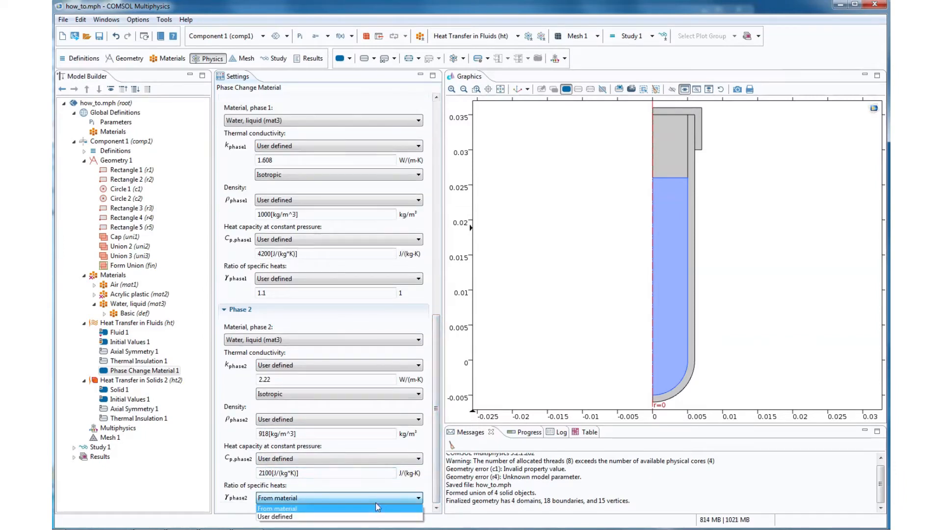
{"action": "left_click", "coordinate": [370, 517]}
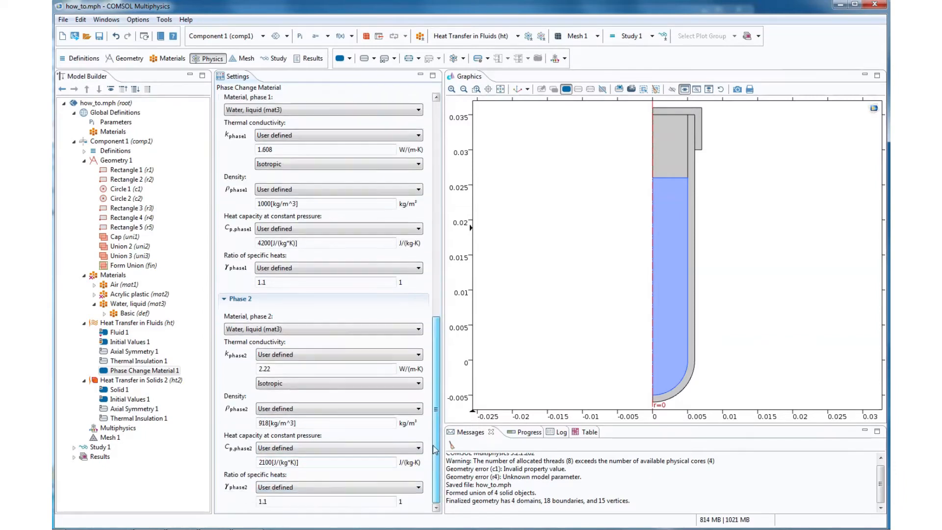
{"action": "scroll", "coordinate": [432, 452], "scroll_direction": "down", "scroll_amount": 1}
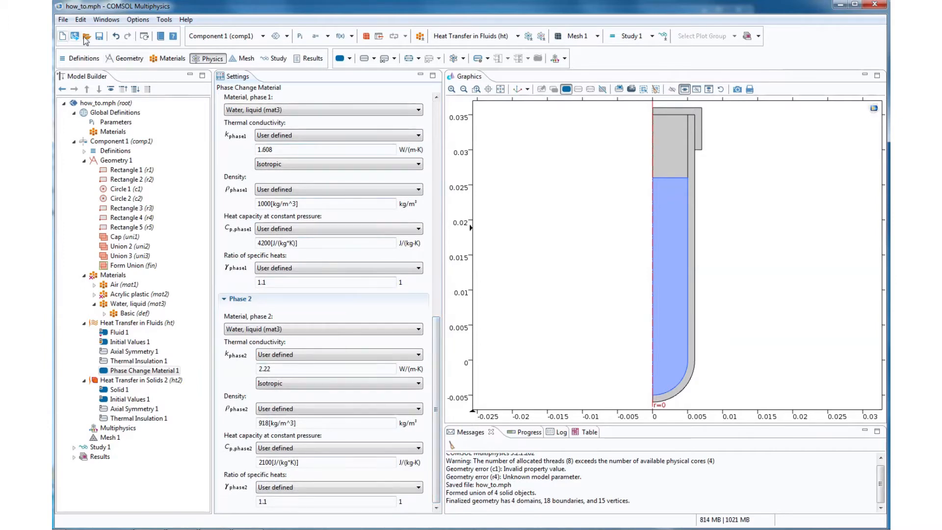
- Save the model and delete the Heat Transfer in Solids 2 interface from Component 1
{"action": "left_click", "coordinate": [99, 36]}
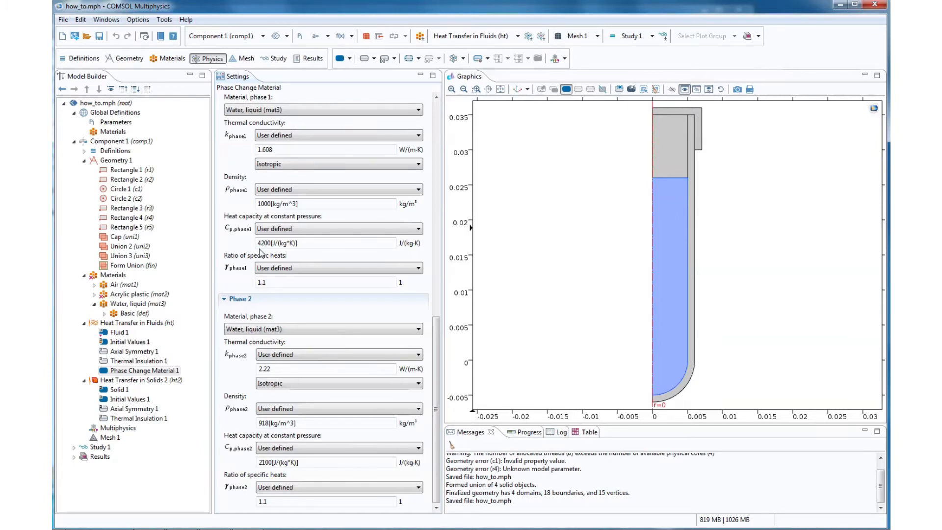
{"action": "right_click", "coordinate": [136, 381]}
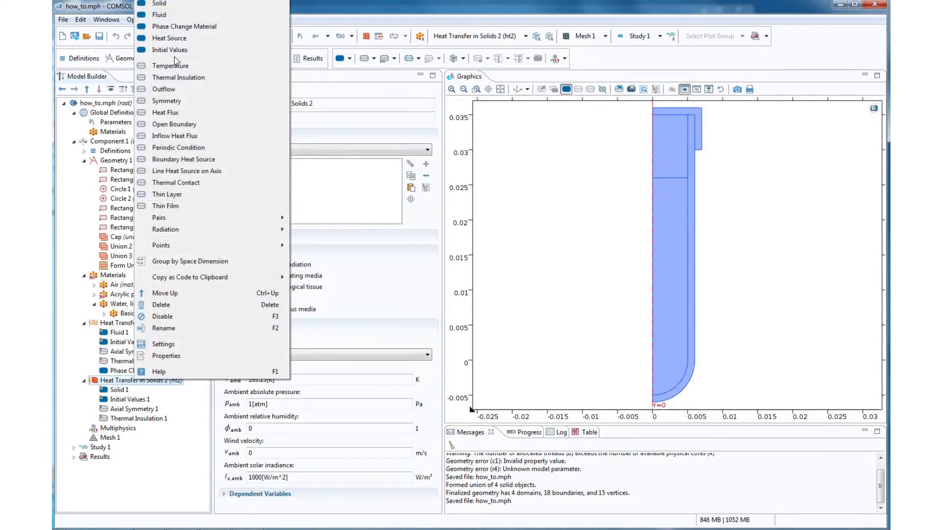
{"action": "left_click", "coordinate": [169, 306]}
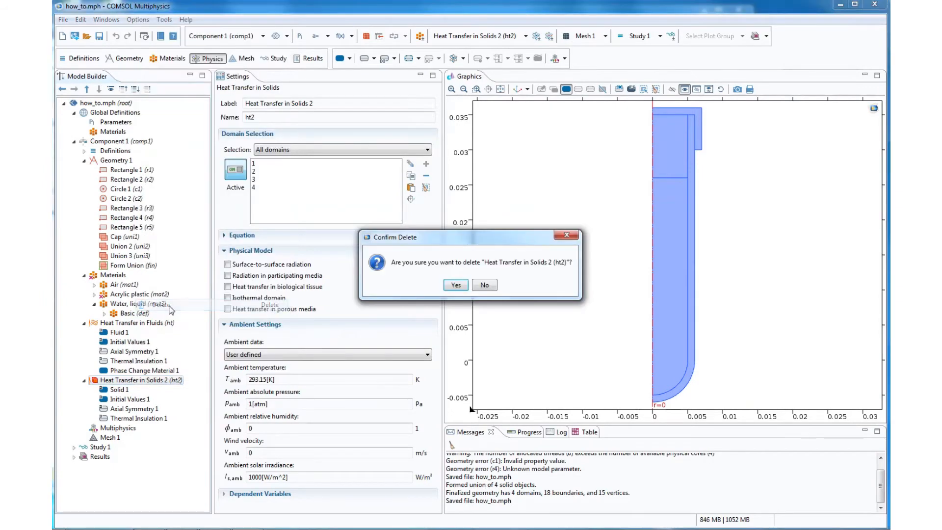
{"action": "left_click", "coordinate": [448, 285]}
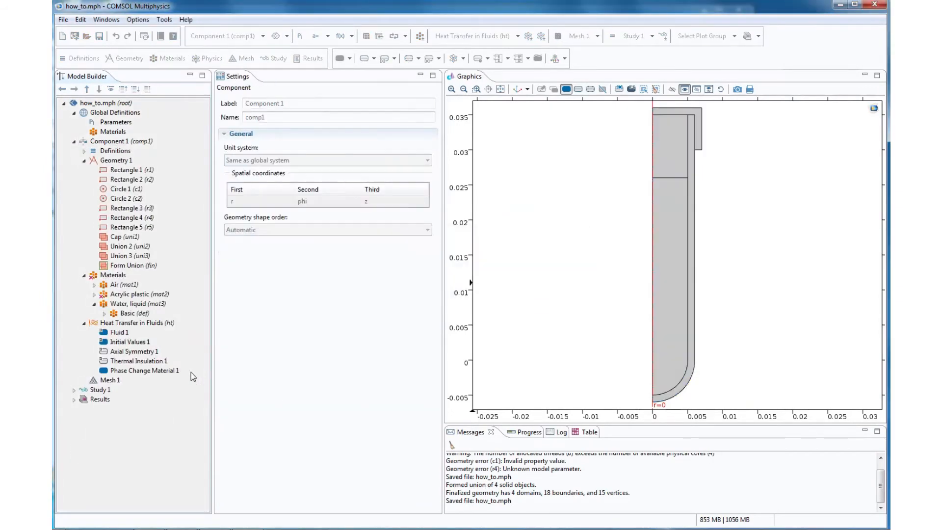
- Change the time step in the output times range of Study 1's Time Dependent step
{"action": "left_click", "coordinate": [74, 390]}
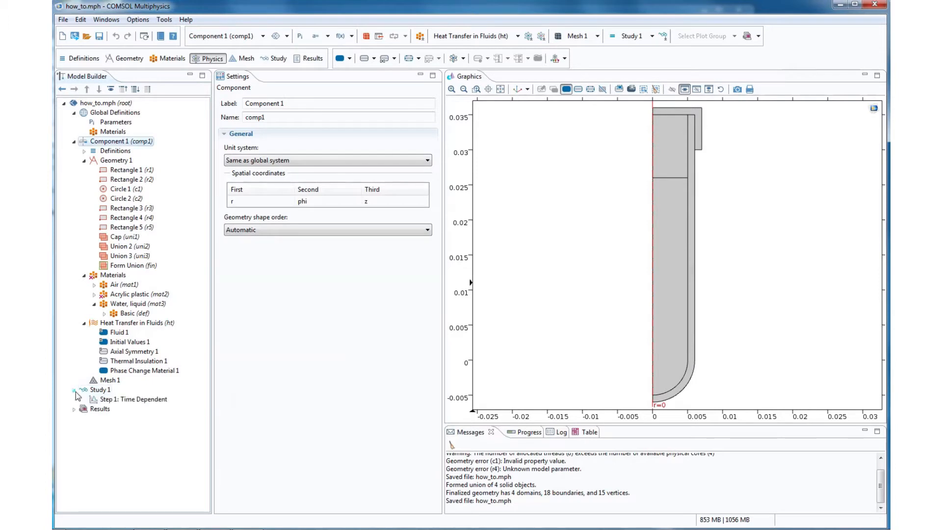
{"action": "left_click", "coordinate": [128, 399]}
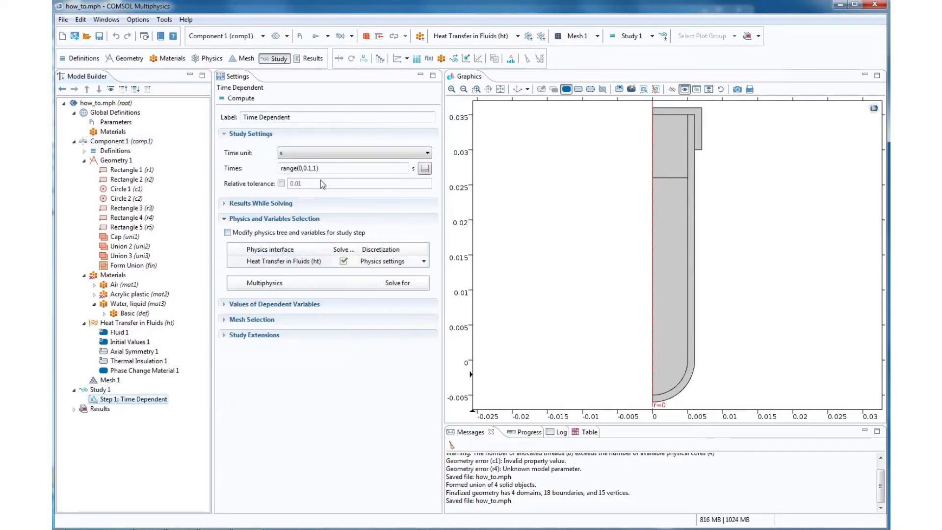
{"action": "double_click", "coordinate": [307, 170]}
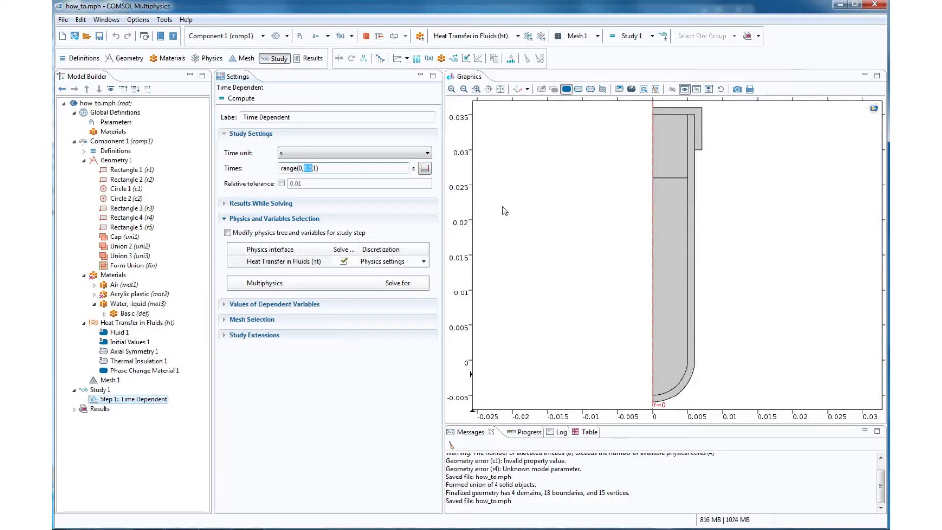
{"action": "type", "text": "2,600"}
{"action": "left_click", "coordinate": [306, 168]}
{"action": "type", "text": "00"}
- Look up the starting temperature parameter and set the temperature of Initial Values 1 to start_temp
{"action": "left_click", "coordinate": [128, 342]}
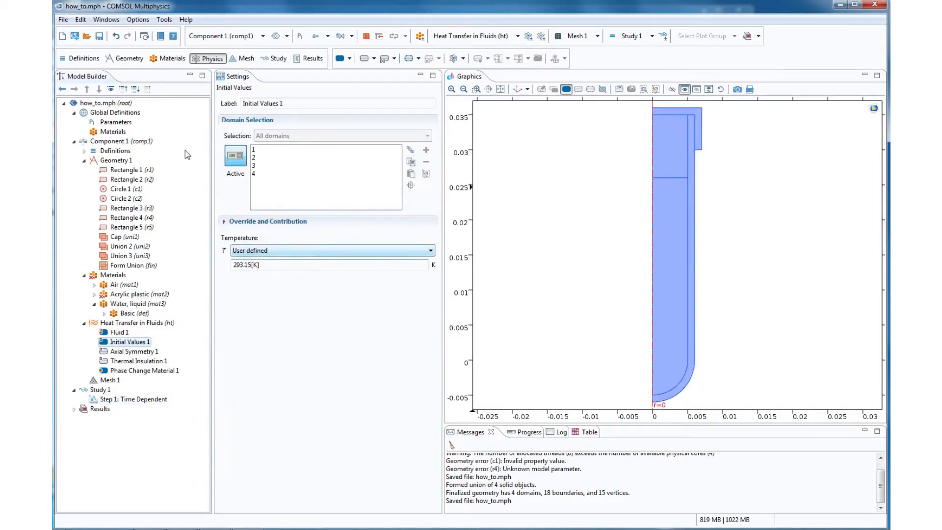
{"action": "left_click", "coordinate": [115, 122]}
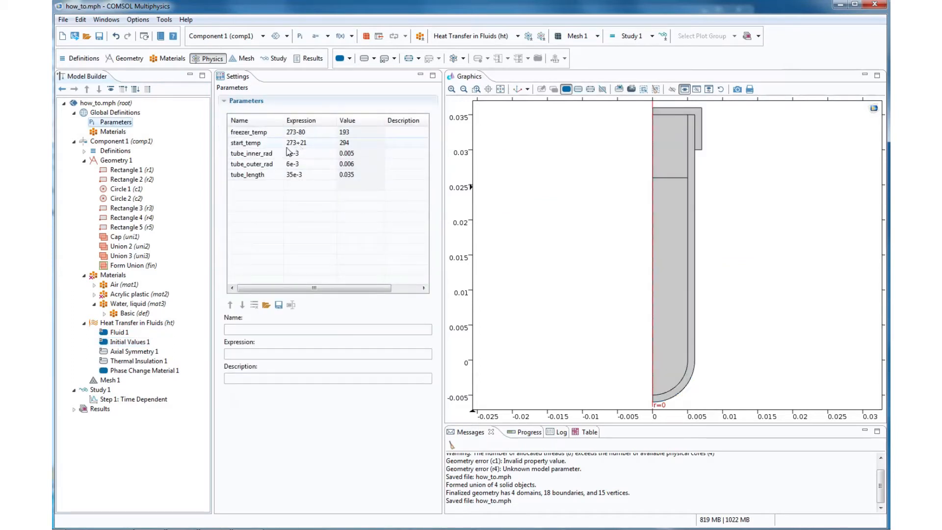
{"action": "left_click", "coordinate": [128, 341]}
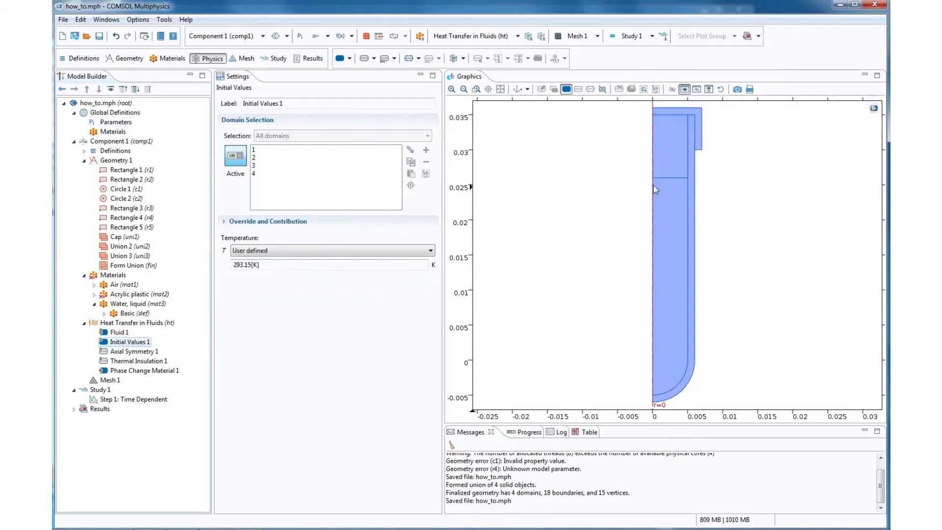
{"action": "left_click_drag", "start_coordinate": [274, 266], "coordinate": [209, 266]}
{"action": "type", "text": "start_temp"}
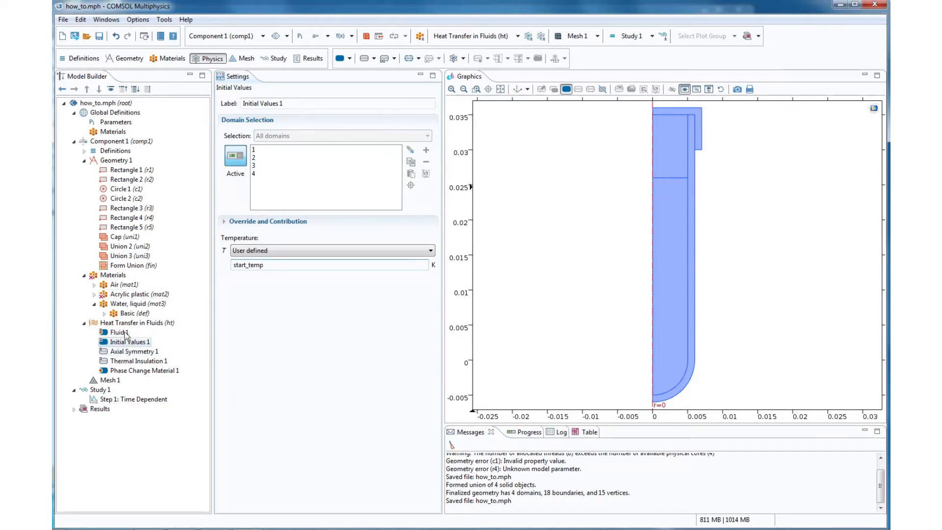
- Review the Heat Transfer in Fluids nodes and add a Temperature boundary condition with a user-defined temperature of freezer_temp
{"action": "left_click", "coordinate": [126, 333]}
{"action": "left_click", "coordinate": [129, 342]}
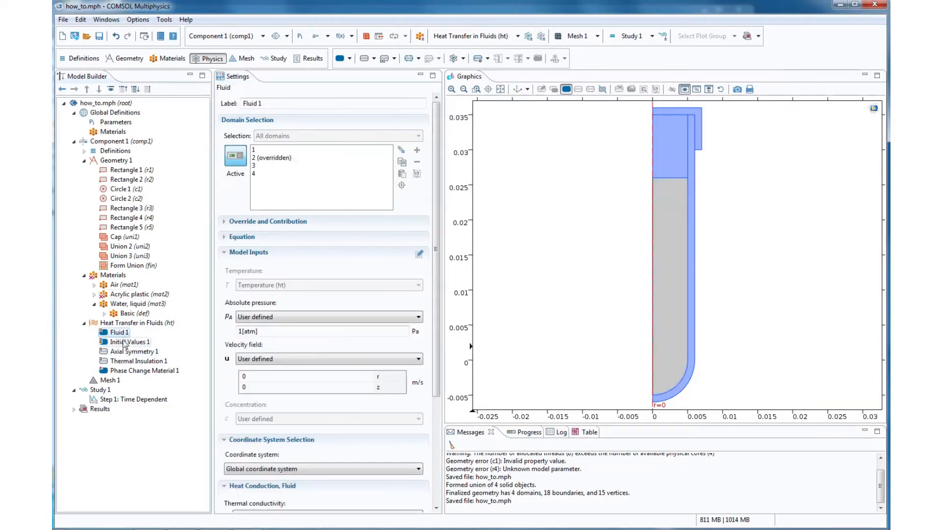
{"action": "left_click", "coordinate": [131, 362]}
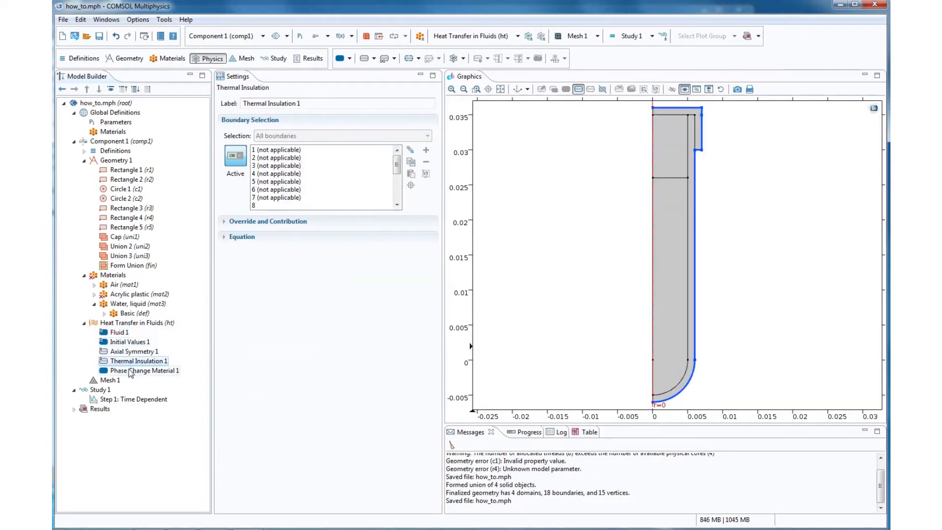
{"action": "left_click", "coordinate": [131, 371]}
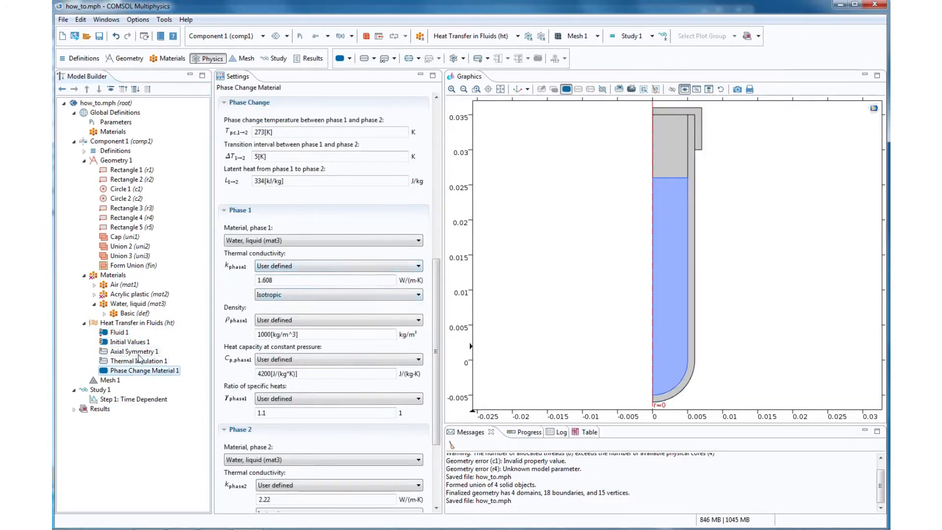
{"action": "left_click", "coordinate": [126, 332]}
{"action": "right_click", "coordinate": [133, 322]}
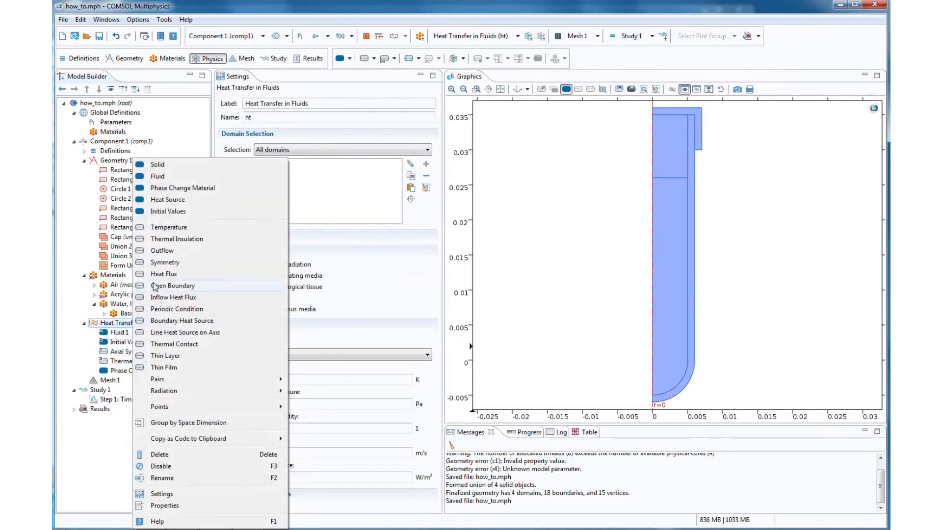
{"action": "left_click", "coordinate": [163, 228]}
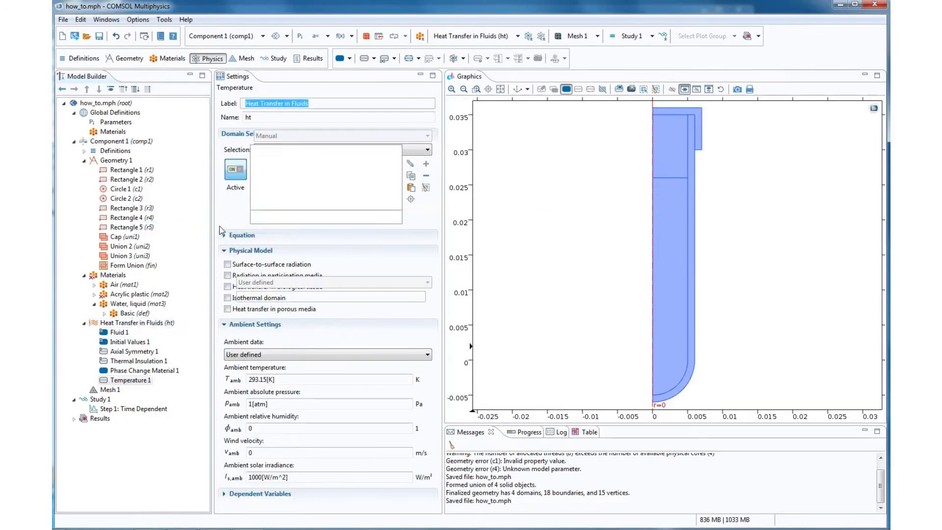
{"action": "left_click_drag", "start_coordinate": [277, 296], "coordinate": [222, 298]}
{"action": "type", "text": "freezer_temp"}
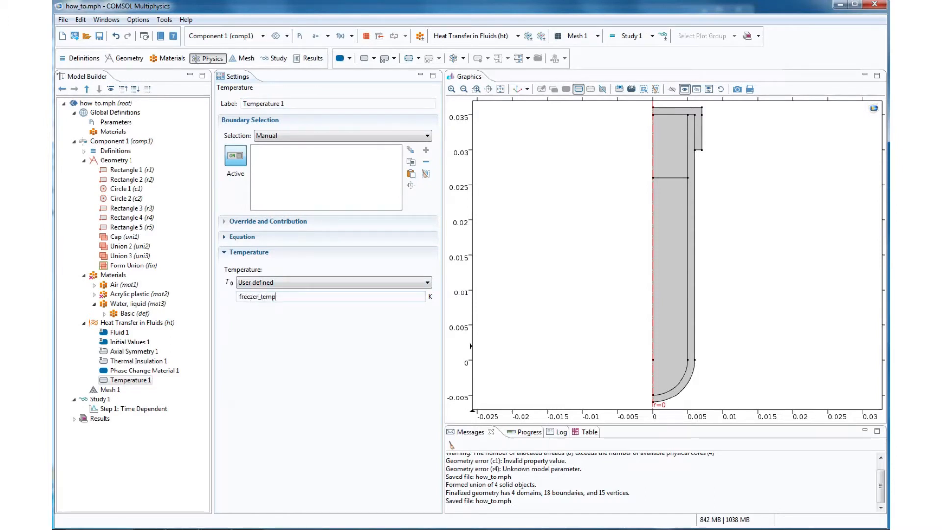
{"action": "left_click", "coordinate": [129, 342]}
{"action": "left_click", "coordinate": [130, 381]}
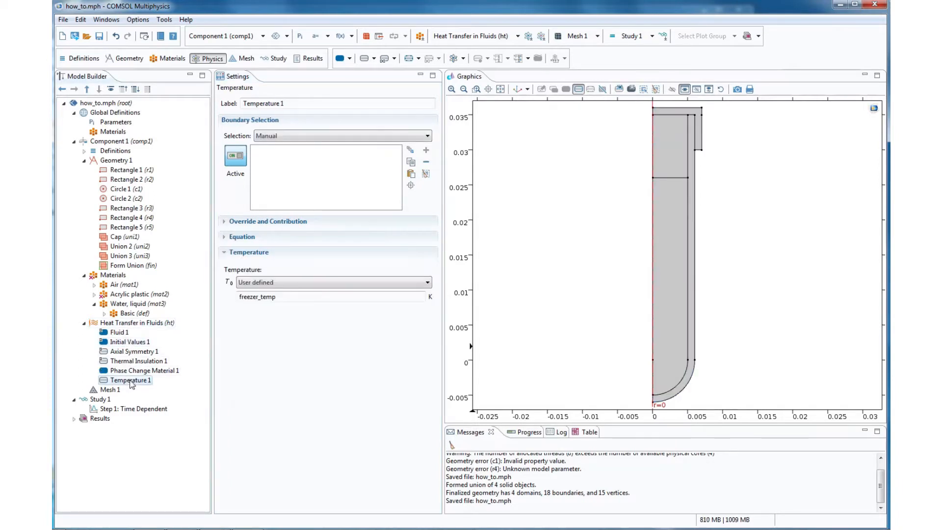
- Build the physics-controlled mesh with Normal element size and compute Study 1
{"action": "left_click", "coordinate": [112, 390]}
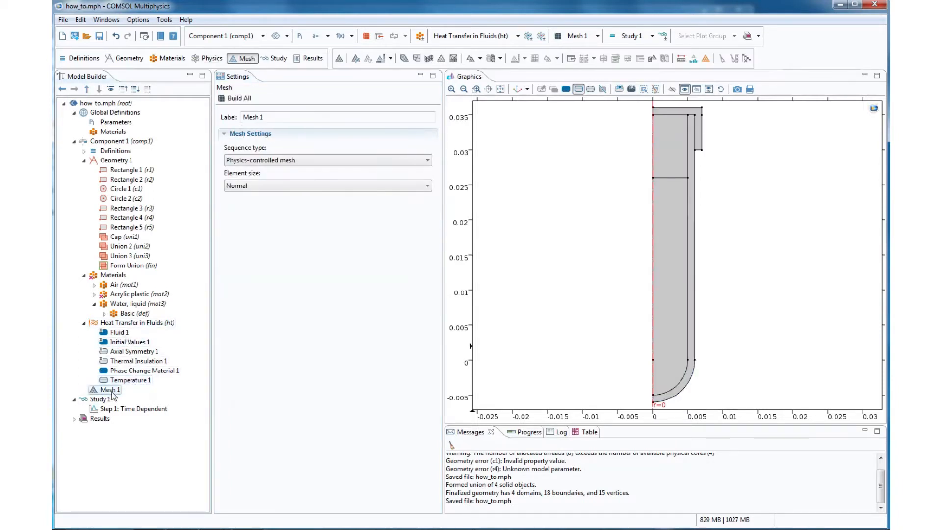
{"action": "left_click", "coordinate": [237, 99]}
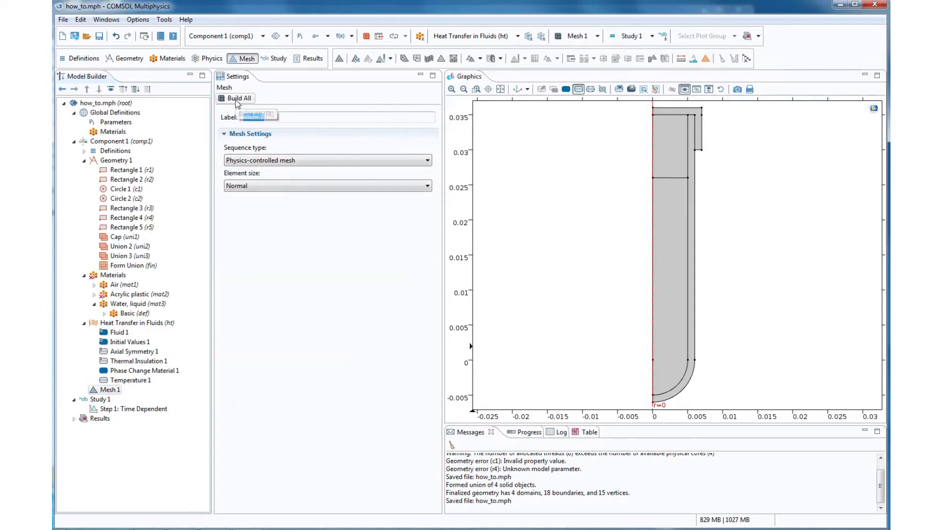
{"action": "left_click", "coordinate": [126, 409]}
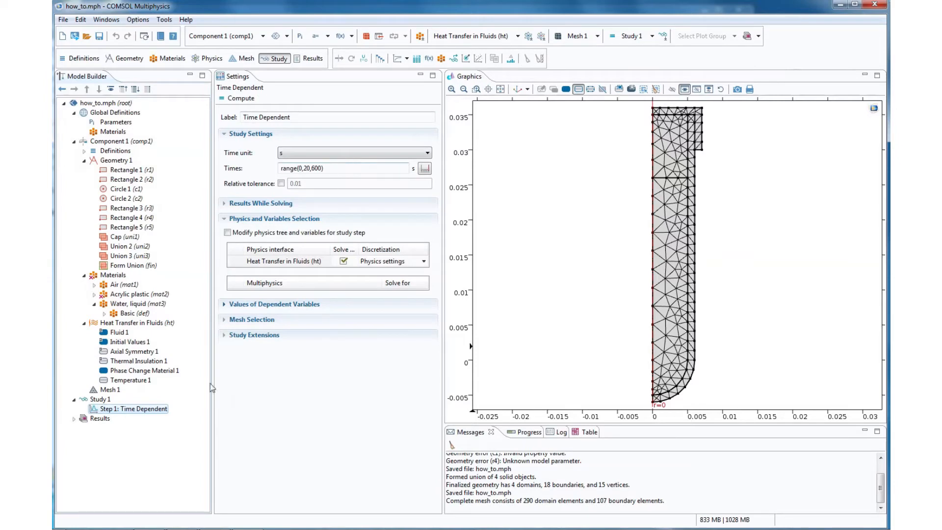
{"action": "left_click", "coordinate": [74, 419]}
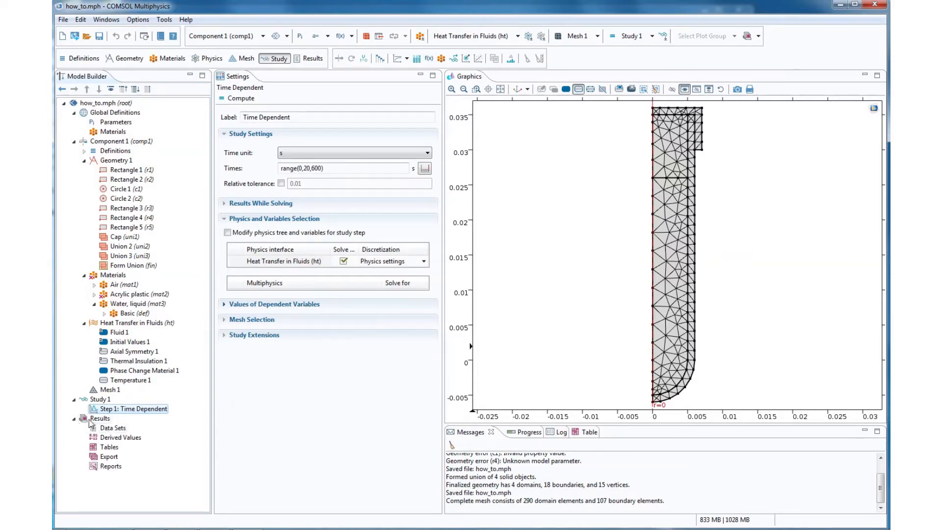
{"action": "right_click", "coordinate": [101, 400]}
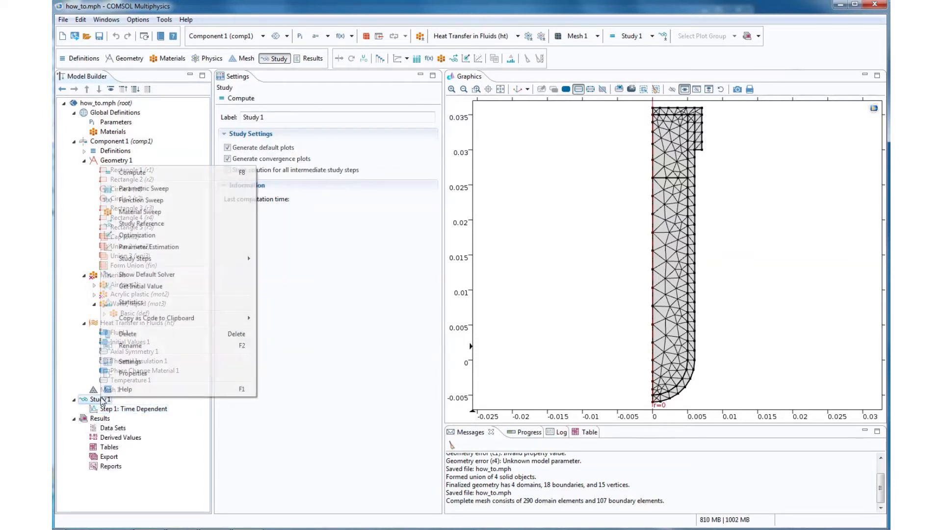
{"action": "left_click", "coordinate": [134, 176]}
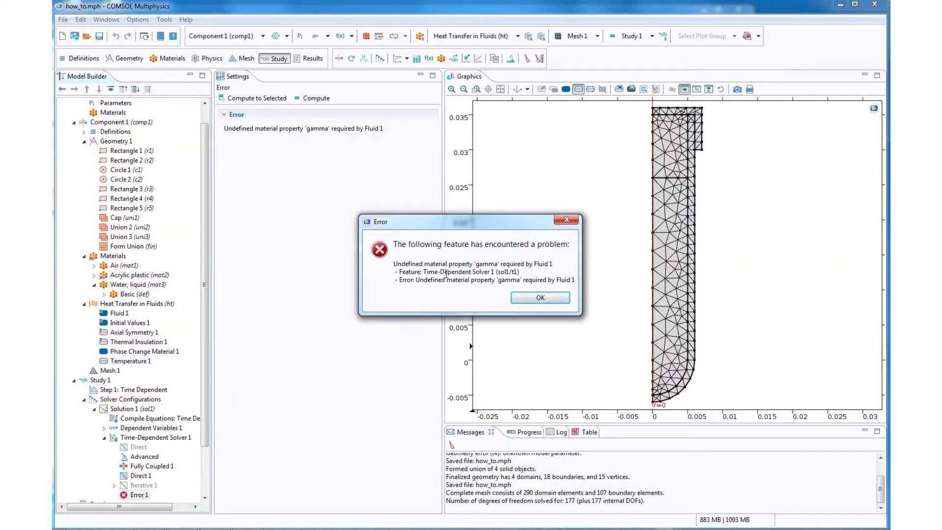
- Make Fluid 1's ratio of specific heats user defined at the default 1 and compute Study 1 again
{"action": "left_click", "coordinate": [541, 298]}
{"action": "left_click", "coordinate": [122, 314]}
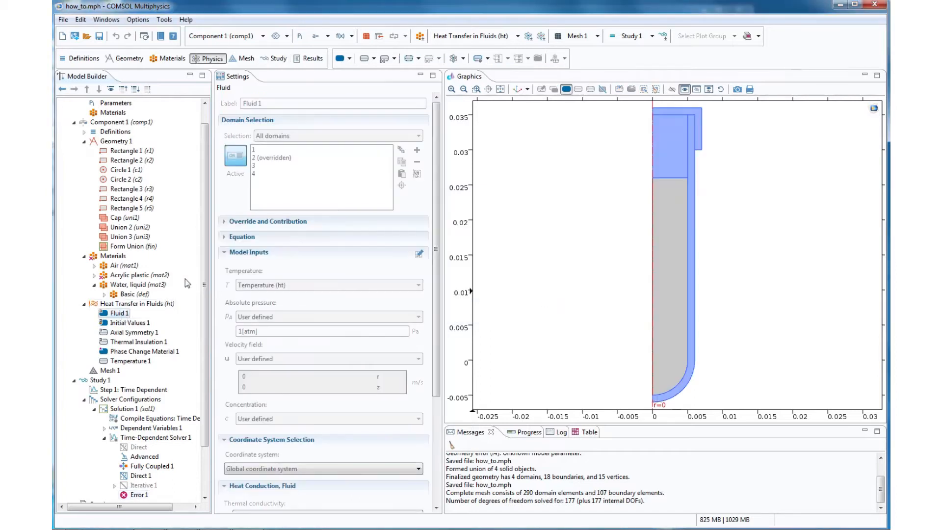
{"action": "scroll", "coordinate": [438, 239], "scroll_direction": "down", "scroll_amount": 5}
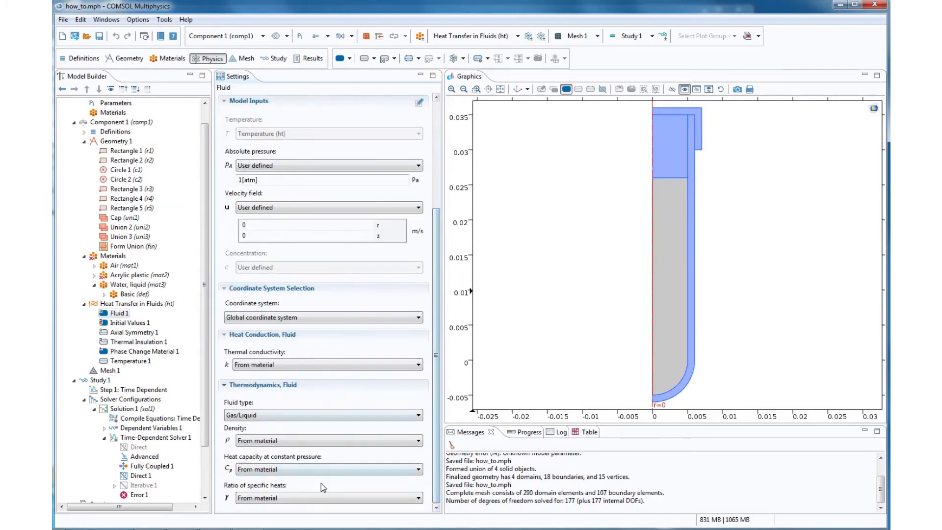
{"action": "left_click", "coordinate": [323, 496]}
{"action": "left_click", "coordinate": [311, 518]}
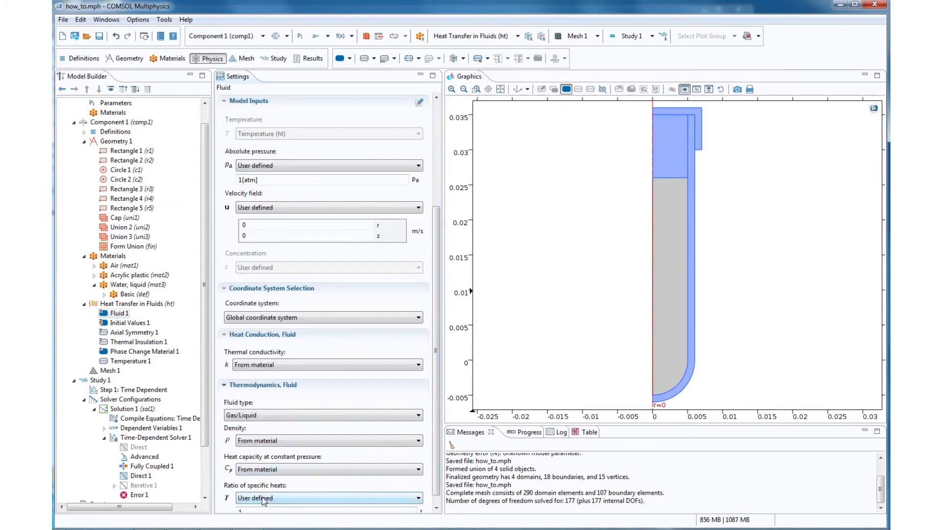
{"action": "scroll", "coordinate": [265, 501], "scroll_direction": "down", "scroll_amount": 1}
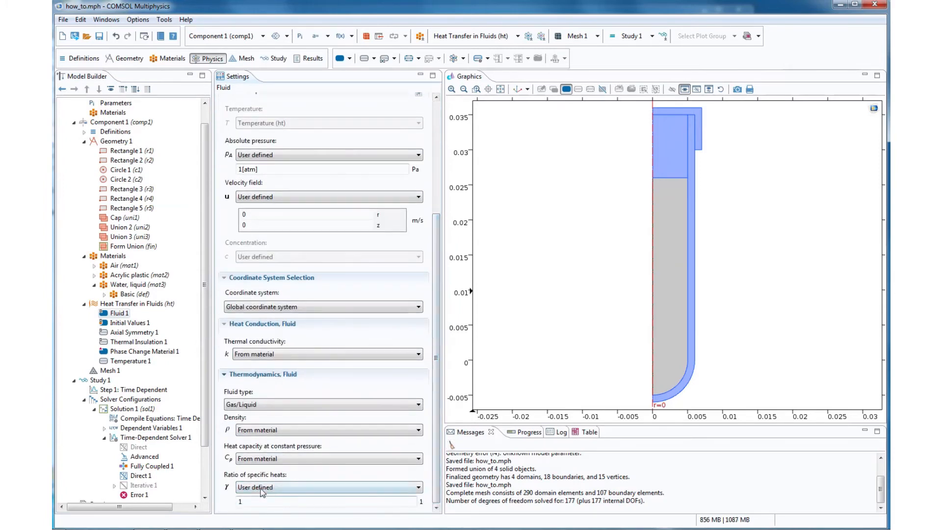
{"action": "right_click", "coordinate": [108, 382]}
{"action": "left_click", "coordinate": [152, 124]}
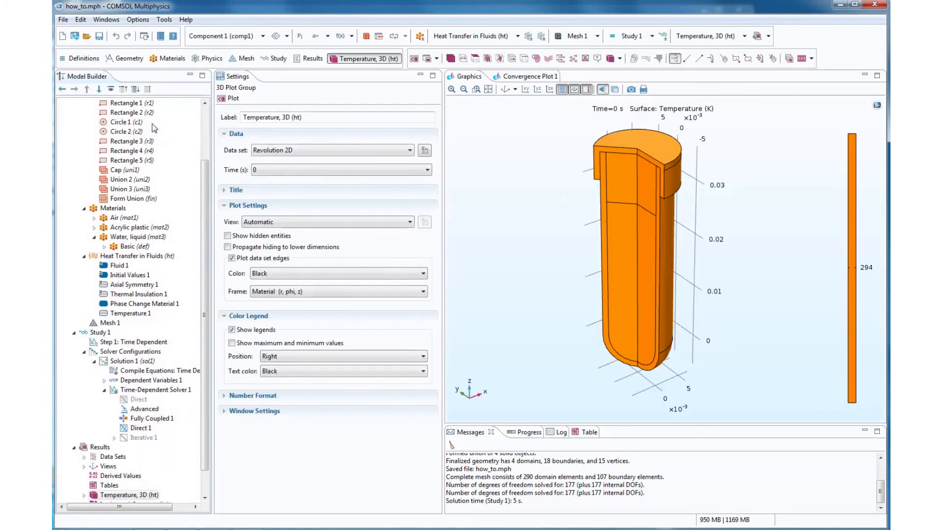
- Rotate the 3D temperature plot to face the tube's cut section and plot the solution at 300 s and at 600 s
{"action": "left_click_drag", "start_coordinate": [651, 278], "coordinate": [552, 218]}
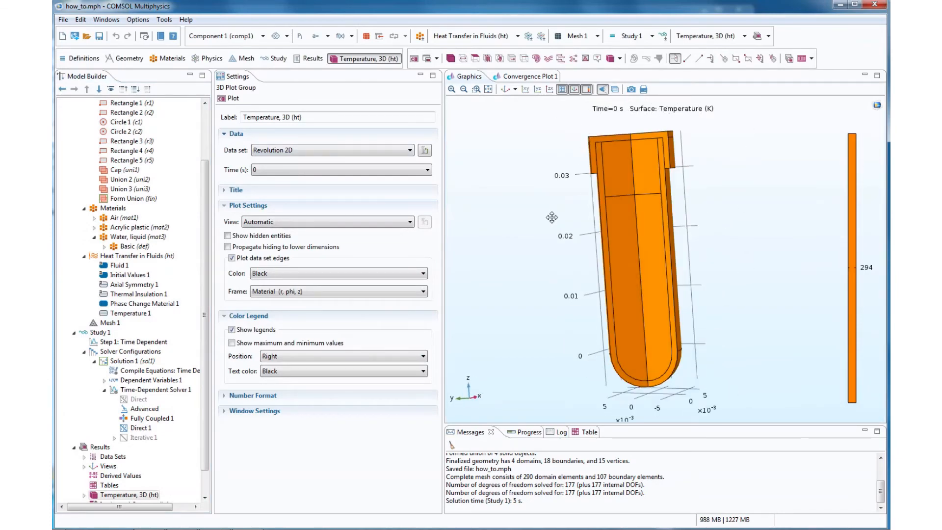
{"action": "left_click", "coordinate": [310, 171]}
{"action": "left_click", "coordinate": [358, 299]}
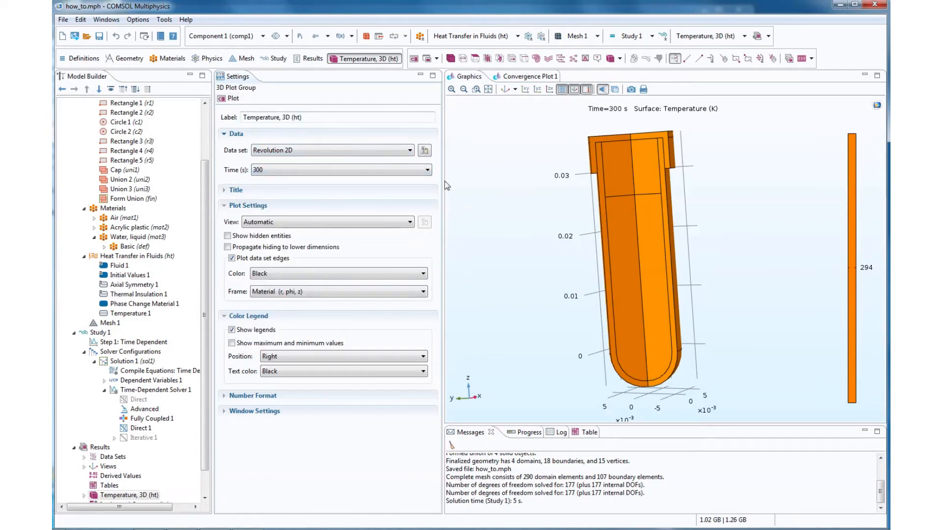
{"action": "left_click", "coordinate": [378, 170]}
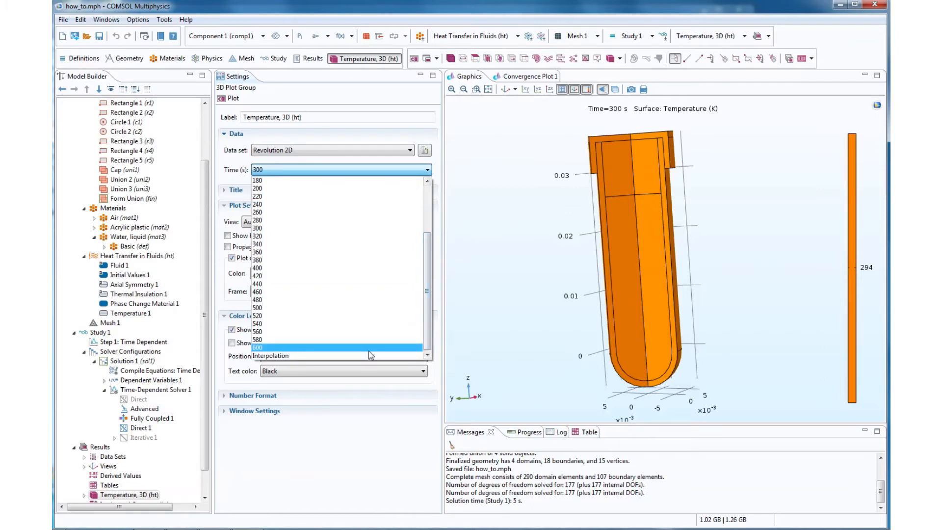
{"action": "left_click", "coordinate": [369, 348]}
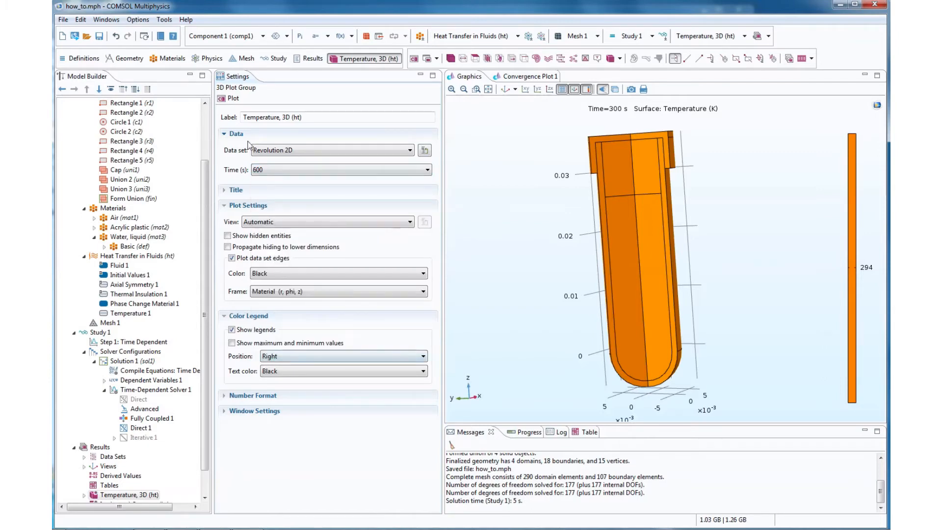
{"action": "left_click", "coordinate": [234, 98]}
- Assign all outer boundaries of the cap and tube, including the rounded end, to Temperature 1 and recompute Study 1
{"action": "left_click", "coordinate": [128, 313]}
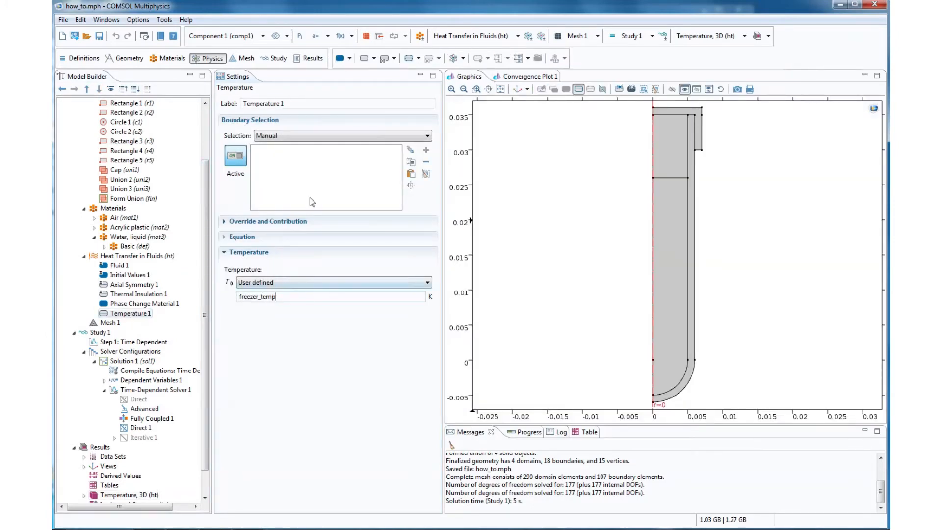
{"action": "left_click", "coordinate": [703, 129]}
{"action": "left_click", "coordinate": [700, 110]}
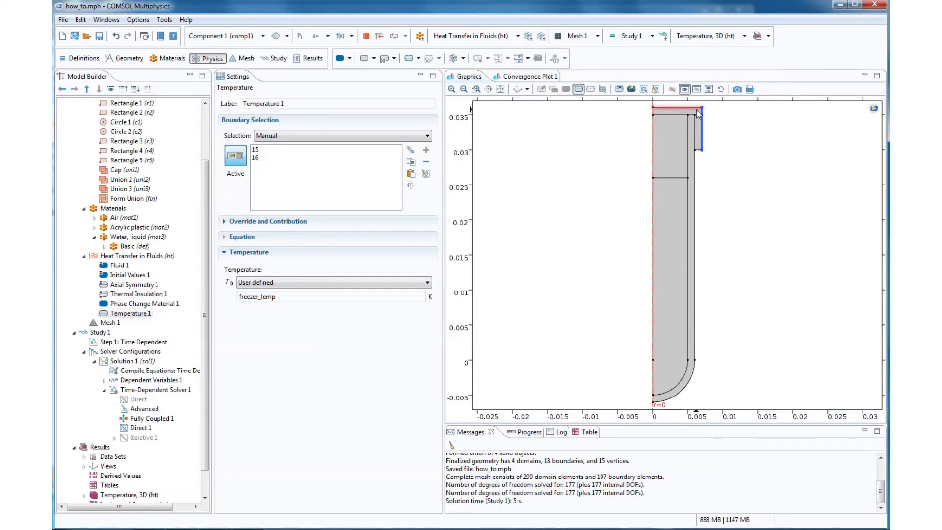
{"action": "left_click", "coordinate": [697, 109]}
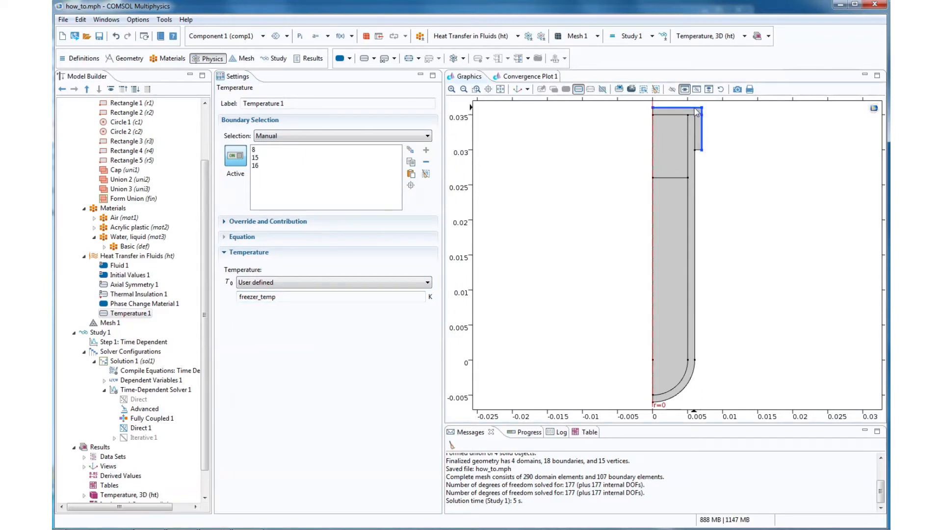
{"action": "left_click", "coordinate": [699, 150]}
{"action": "left_click", "coordinate": [696, 197]}
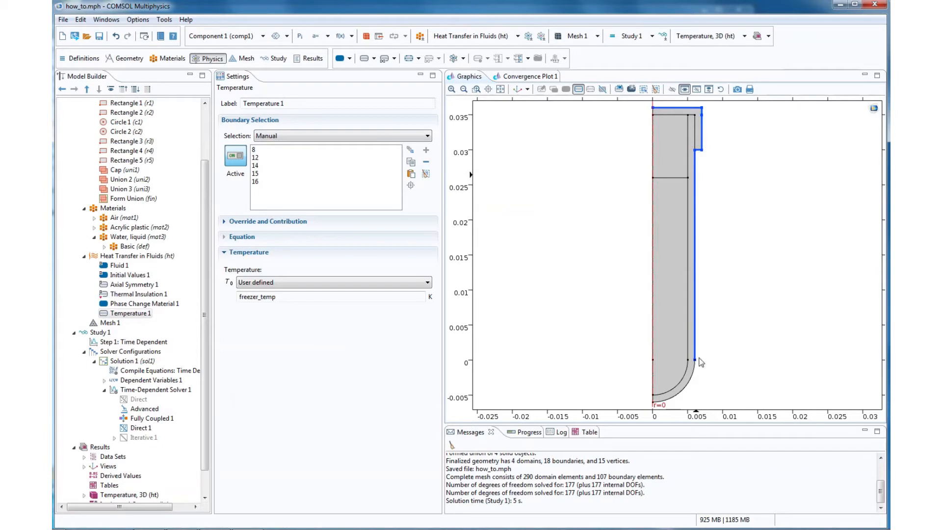
{"action": "left_click", "coordinate": [694, 375]}
{"action": "right_click", "coordinate": [99, 333]}
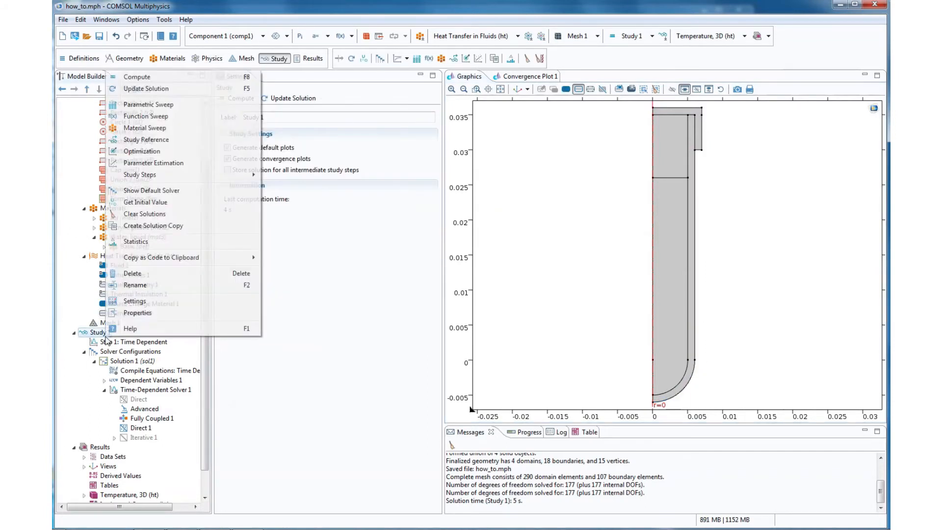
{"action": "left_click", "coordinate": [151, 77]}
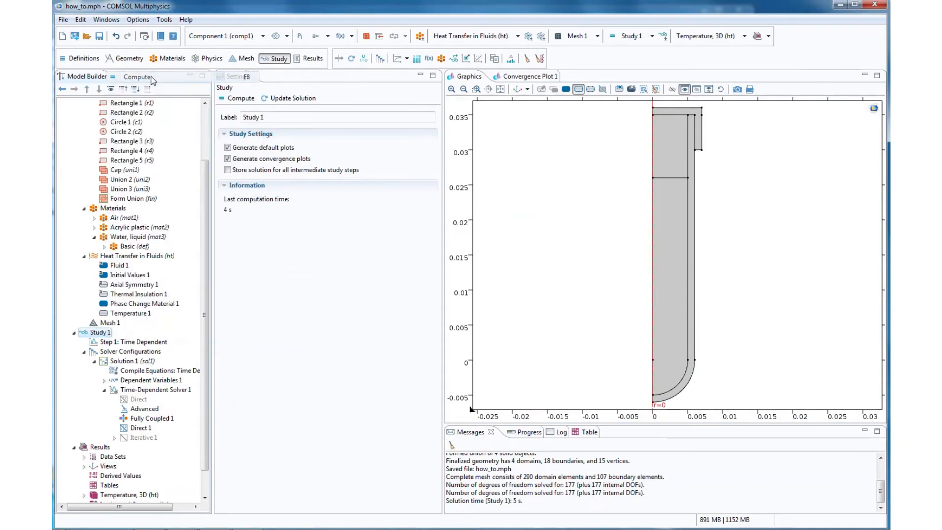
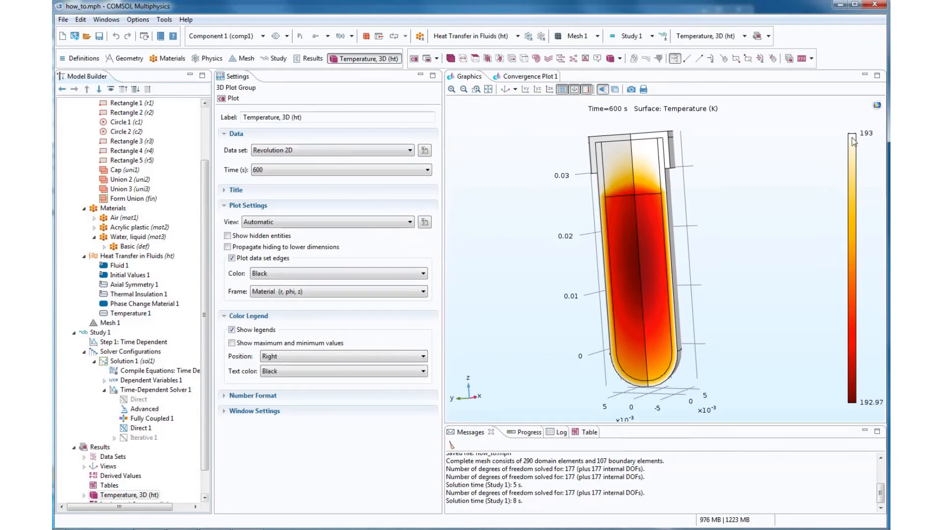
- Plot the 3D temperature solution at 0 s, 320 s and 560 s
{"action": "left_click", "coordinate": [324, 169]}
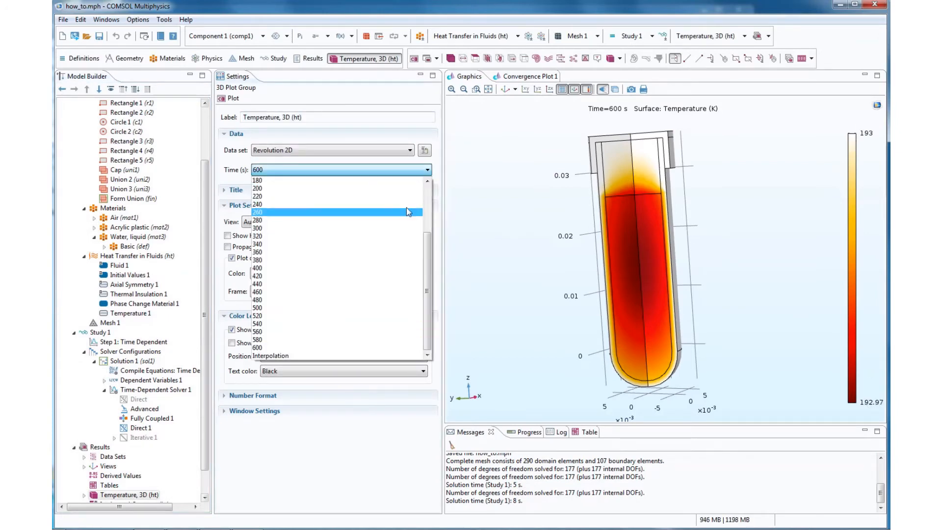
{"action": "left_click_drag", "start_coordinate": [427, 240], "coordinate": [426, 191]}
{"action": "left_click", "coordinate": [392, 180]}
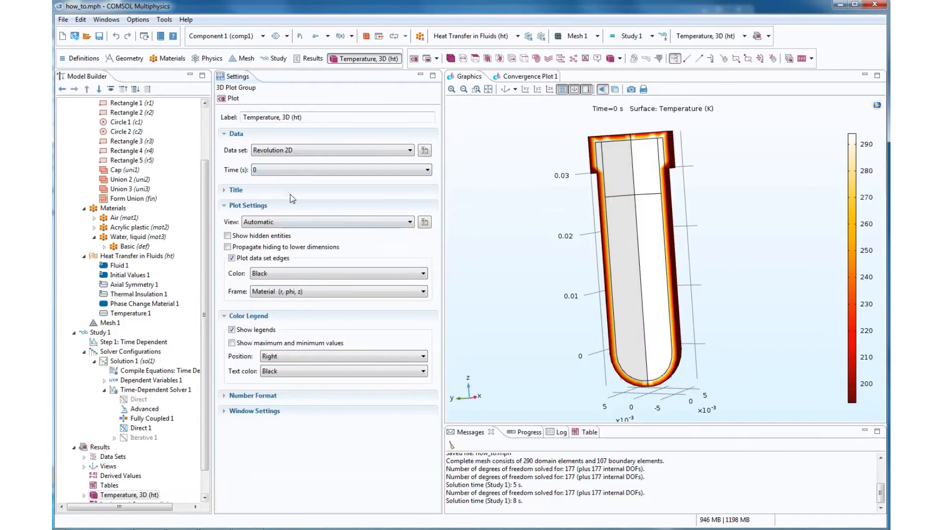
{"action": "left_click", "coordinate": [314, 169]}
{"action": "left_click", "coordinate": [334, 301]}
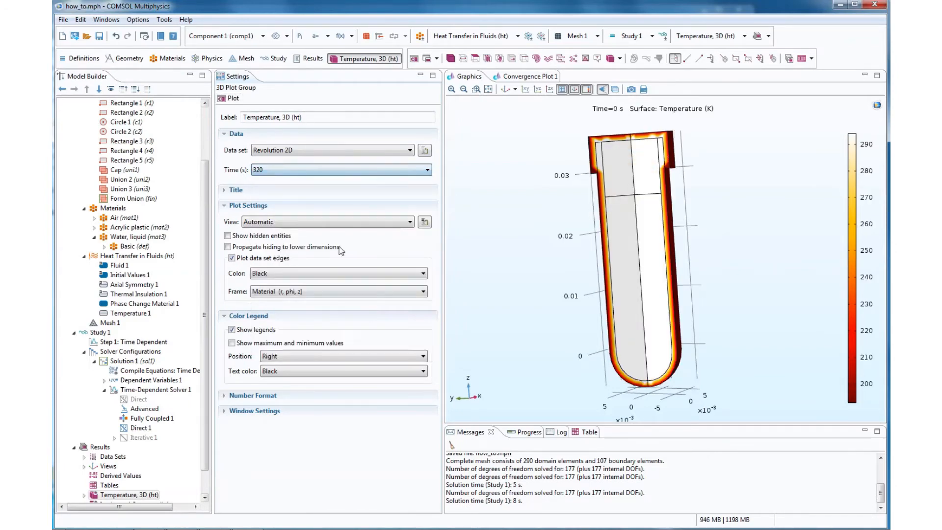
{"action": "left_click", "coordinate": [231, 100]}
{"action": "left_click", "coordinate": [428, 169]}
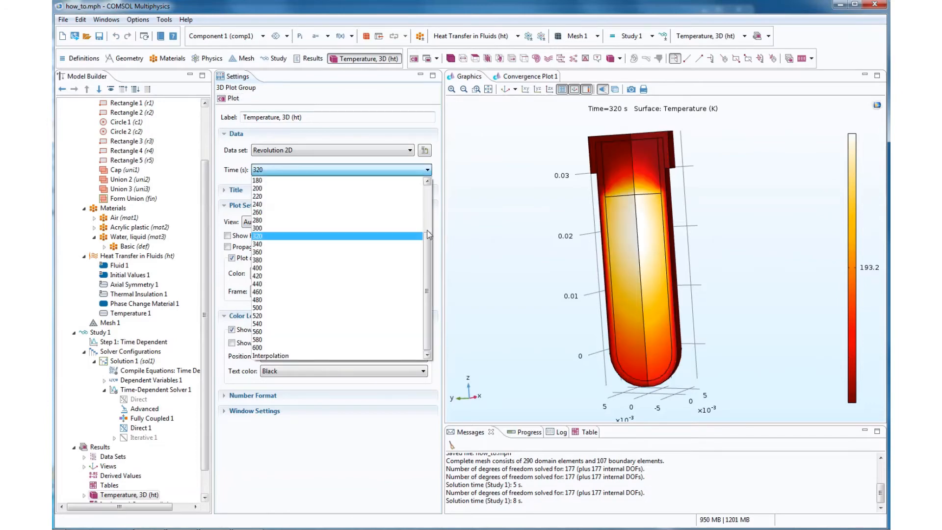
{"action": "left_click", "coordinate": [339, 332]}
{"action": "left_click", "coordinate": [231, 99]}
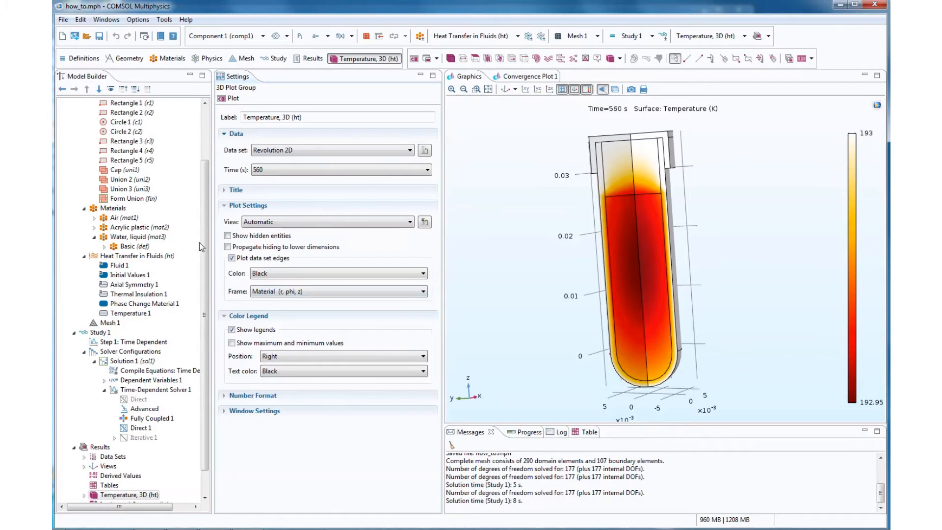
- Add a Cut Point 3D data set on Revolution 2D at x 0, y 0, z 0 and plot it
{"action": "scroll", "coordinate": [205, 248], "scroll_direction": "down", "scroll_amount": 1}
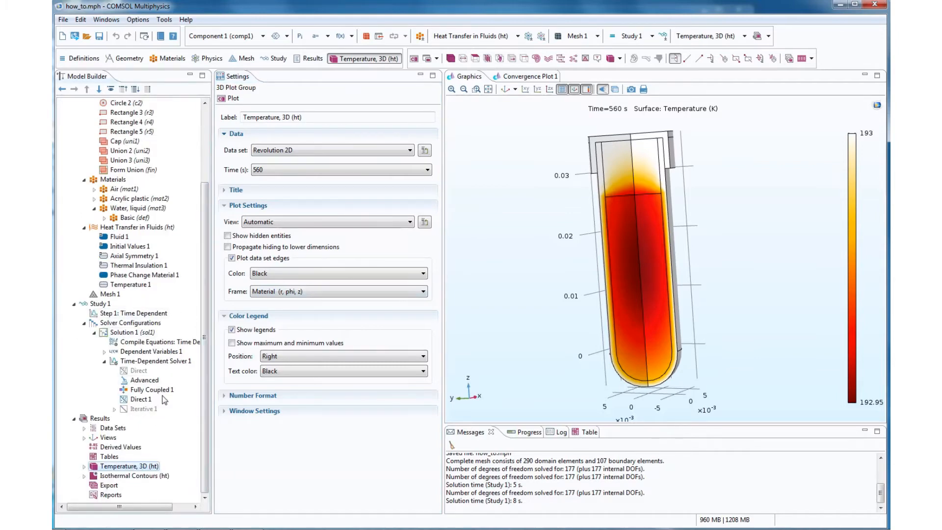
{"action": "left_click", "coordinate": [85, 428]}
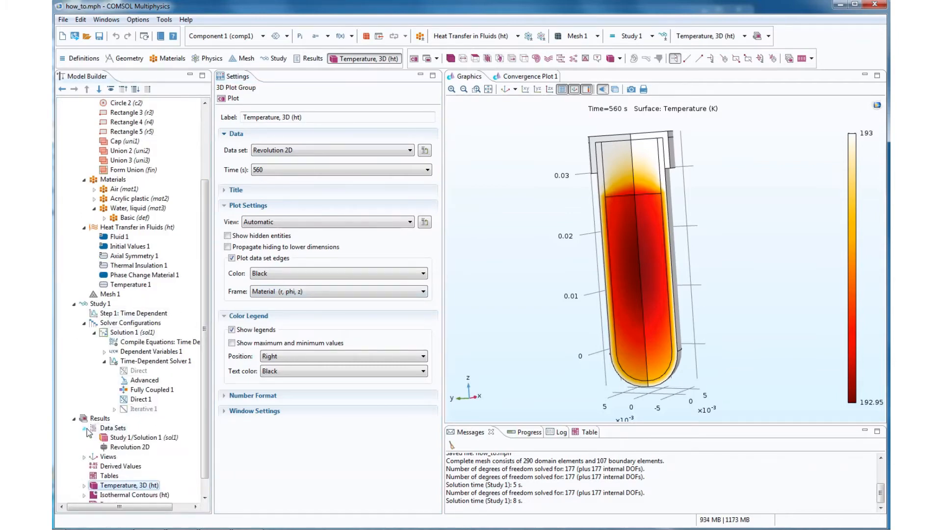
{"action": "left_click", "coordinate": [84, 428]}
{"action": "right_click", "coordinate": [103, 427]}
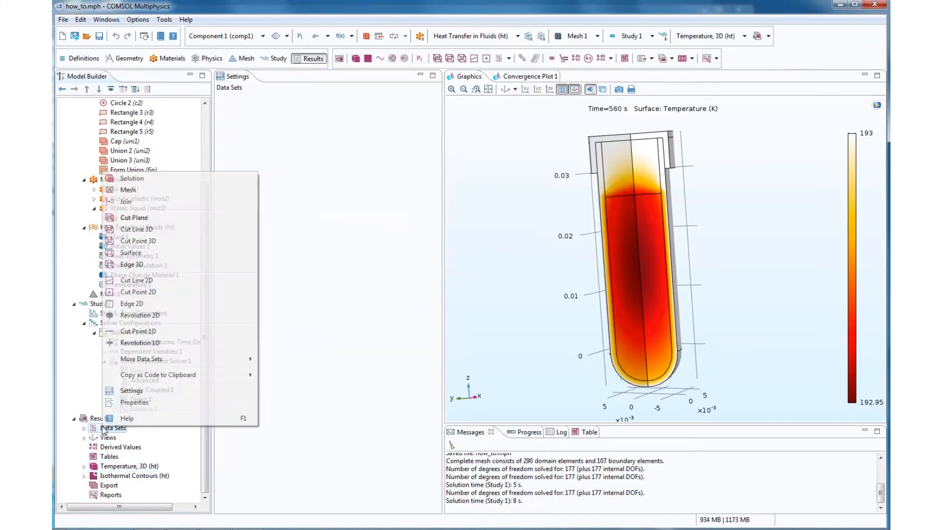
{"action": "left_click", "coordinate": [132, 242]}
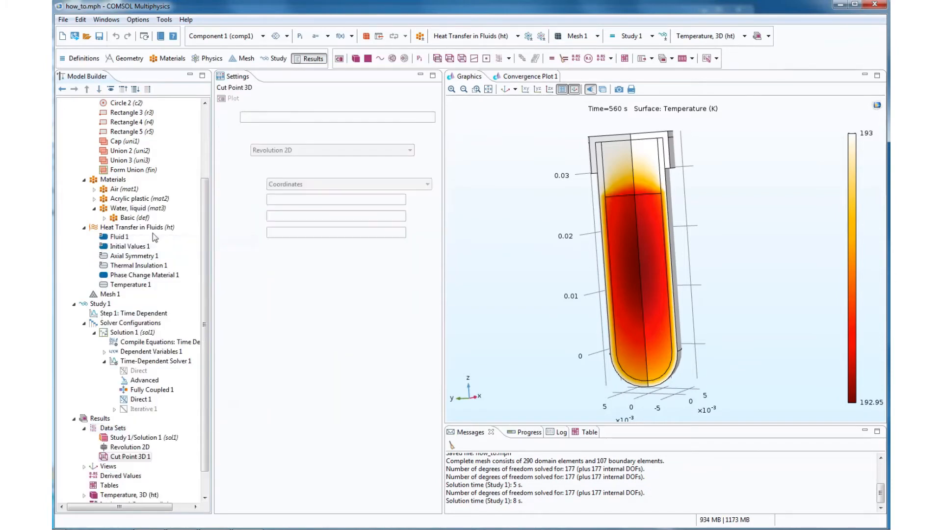
{"action": "left_click", "coordinate": [277, 197]}
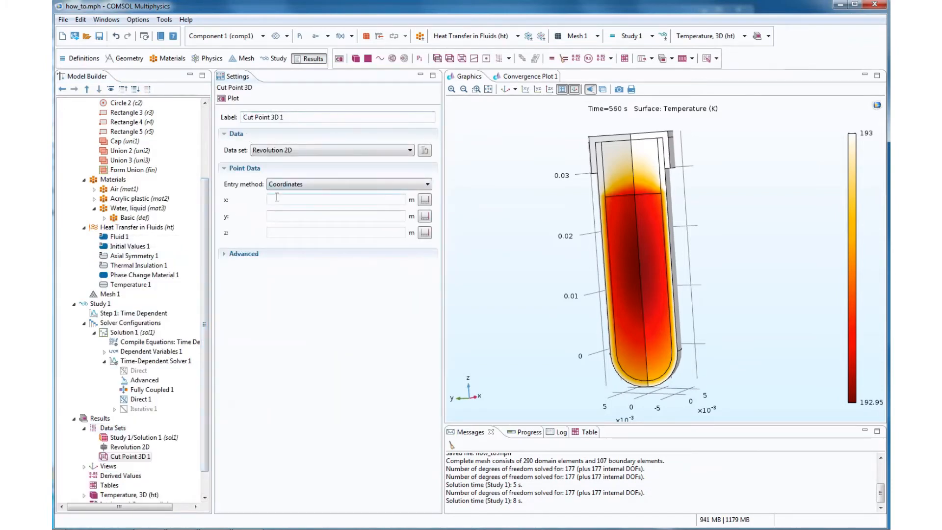
{"action": "type", "text": "0"}
{"action": "left_click", "coordinate": [281, 215]}
{"action": "left_click", "coordinate": [280, 232]}
{"action": "type", "text": "0"}
{"action": "left_click", "coordinate": [229, 98]}
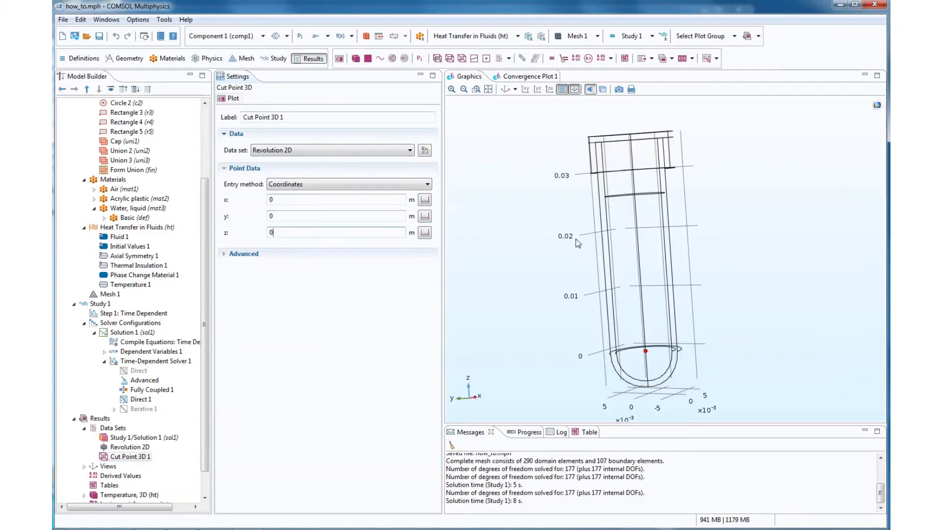
- Set the cut point's z coordinate to 0.01 m and plot its new position
{"action": "left_click_drag", "start_coordinate": [643, 208], "coordinate": [641, 201]}
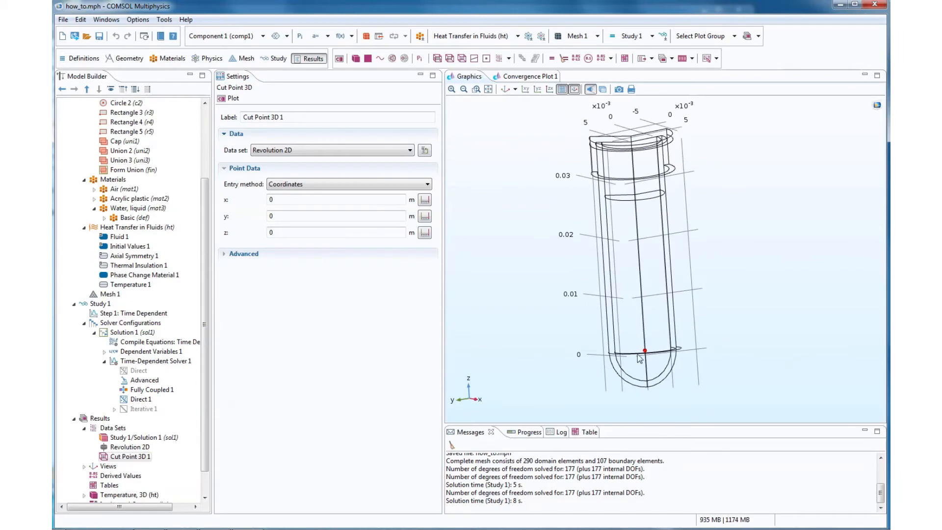
{"action": "double_click", "coordinate": [262, 233]}
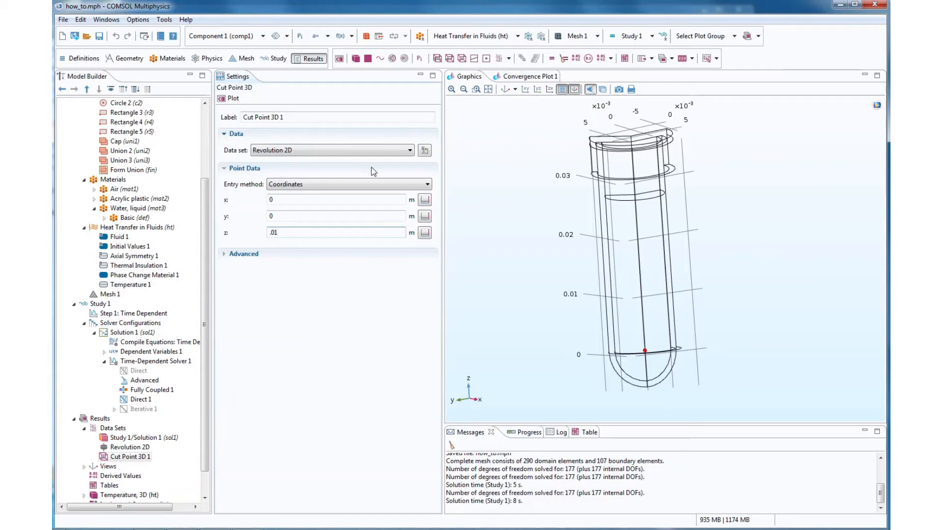
{"action": "left_click", "coordinate": [231, 98]}
- Add a 1D plot group that uses Cut Point 3D 1 as its data set and plot it
{"action": "scroll", "coordinate": [217, 505], "scroll_direction": "down", "scroll_amount": 1}
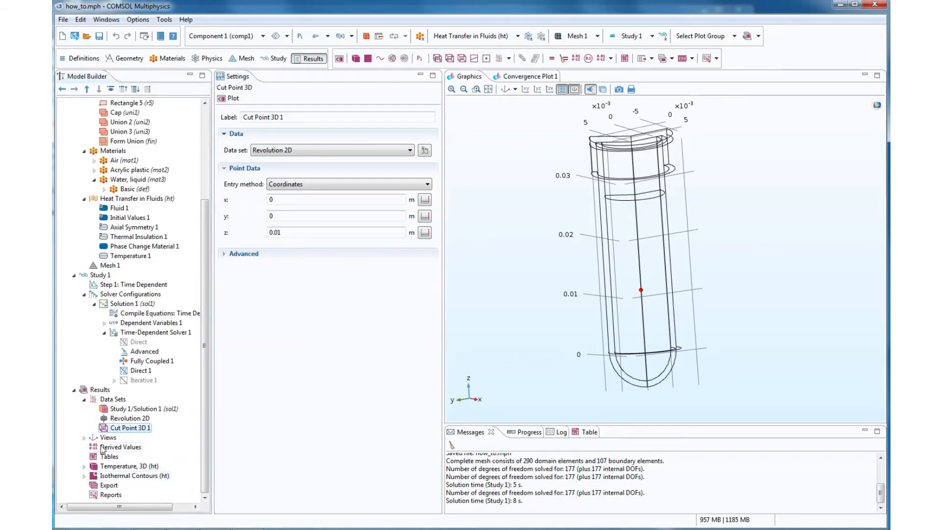
{"action": "right_click", "coordinate": [98, 389]}
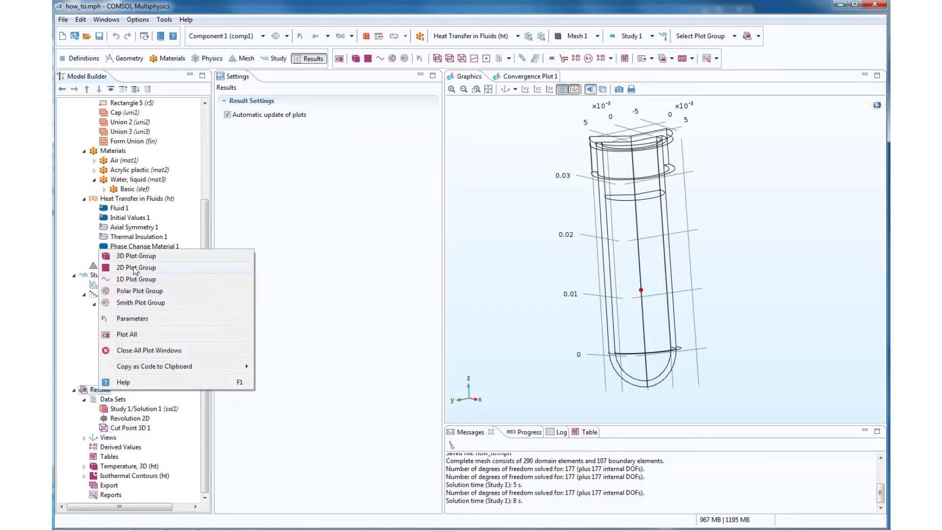
{"action": "left_click", "coordinate": [133, 279]}
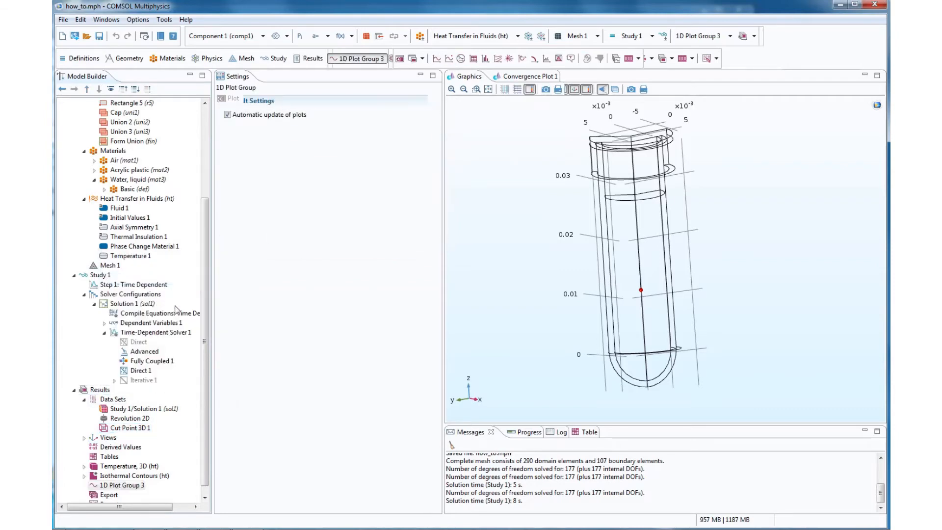
{"action": "left_click", "coordinate": [328, 151]}
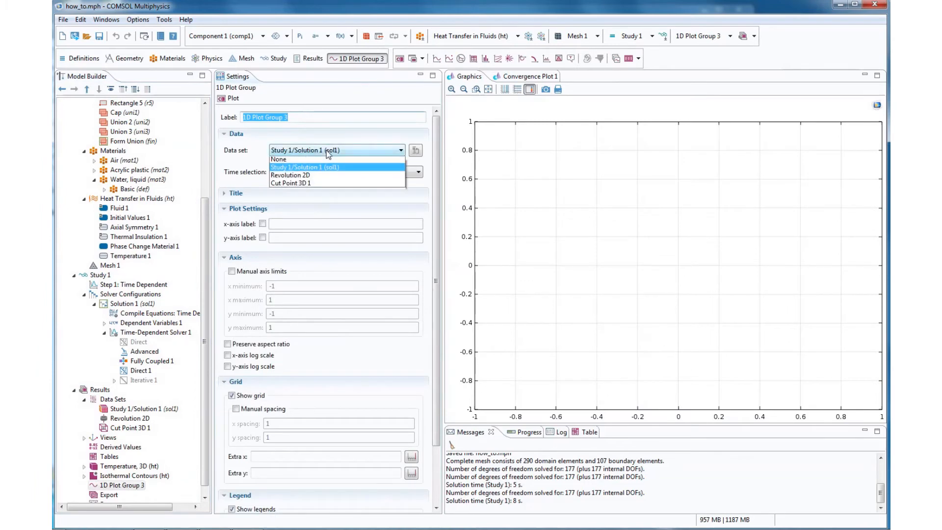
{"action": "left_click", "coordinate": [320, 182]}
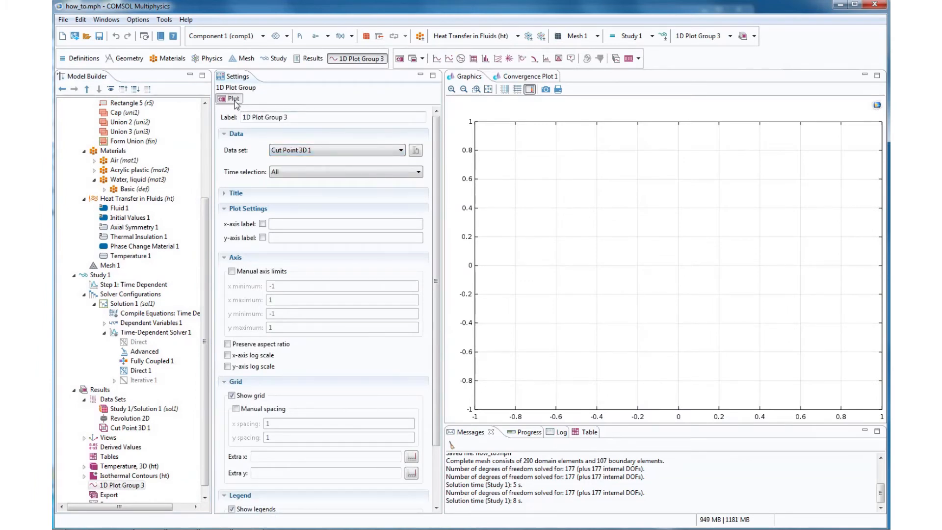
{"action": "left_click", "coordinate": [233, 99]}
{"action": "left_click", "coordinate": [326, 150]}
{"action": "left_click", "coordinate": [326, 150]}
{"action": "left_click", "coordinate": [322, 170]}
{"action": "left_click", "coordinate": [322, 171]}
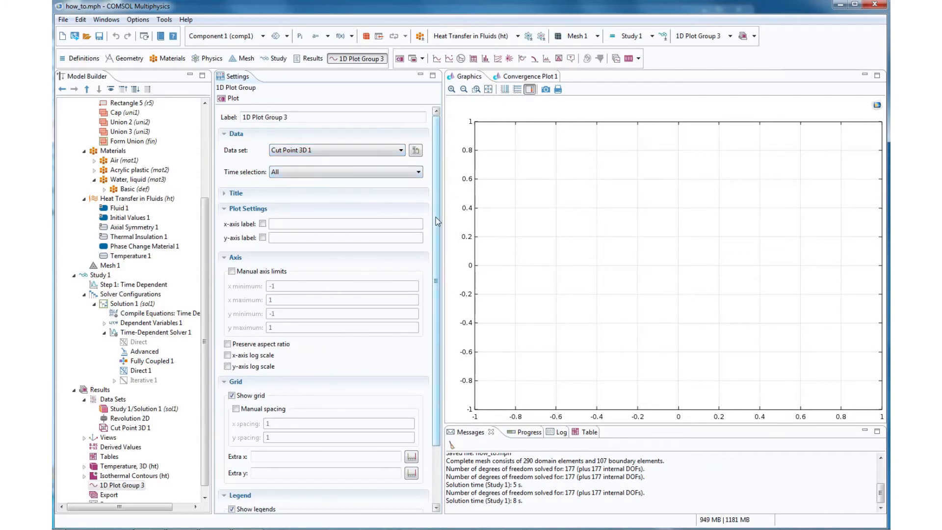
{"action": "scroll", "coordinate": [436, 224], "scroll_direction": "down", "scroll_amount": 3}
{"action": "left_click_drag", "start_coordinate": [435, 339], "coordinate": [436, 282]}
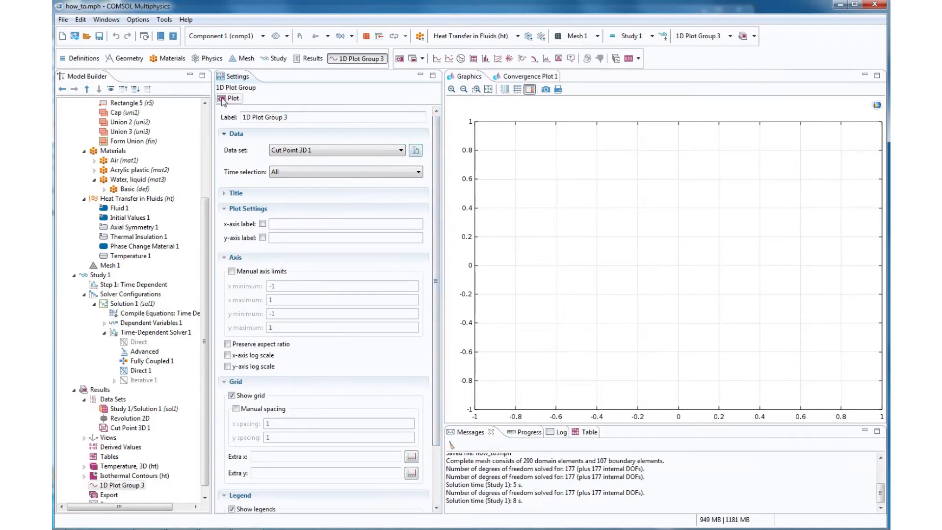
- Recompute Study 1
{"action": "right_click", "coordinate": [102, 273]}
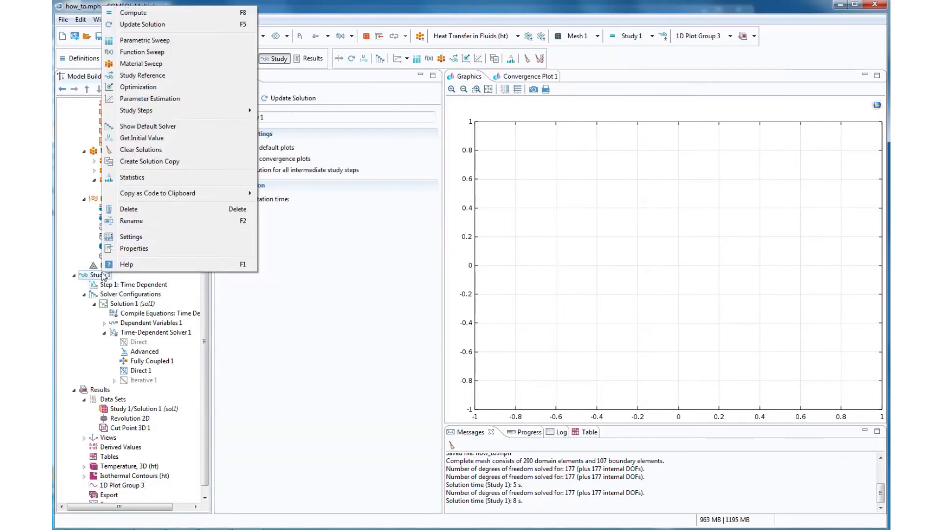
{"action": "left_click", "coordinate": [143, 13]}
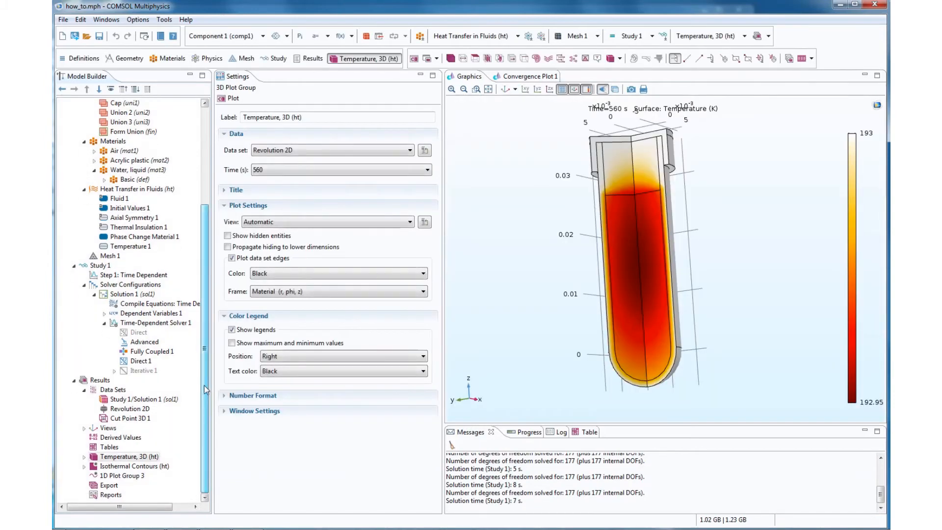
- Add a point graph of temperature T over time to 1D Plot Group 3 with data set Cut Point 3D 1 and plot it
{"action": "left_click", "coordinate": [136, 477]}
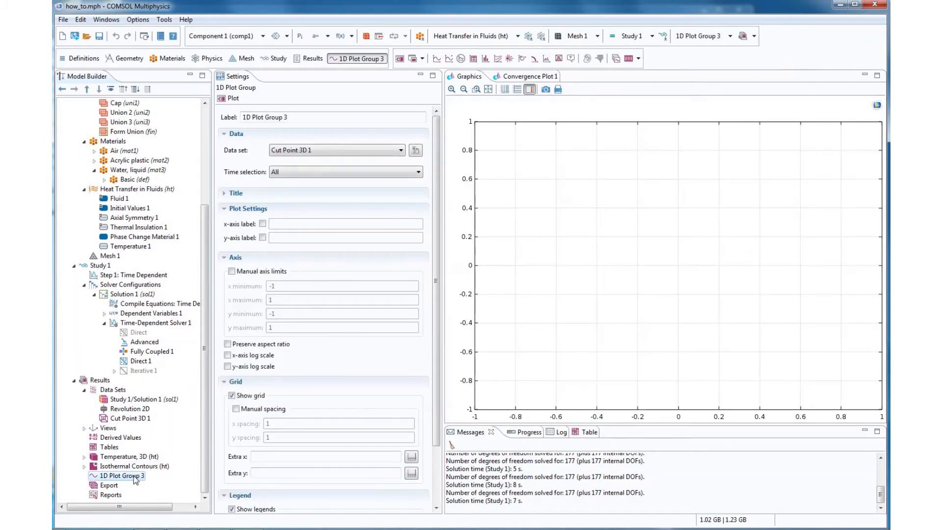
{"action": "right_click", "coordinate": [136, 478]}
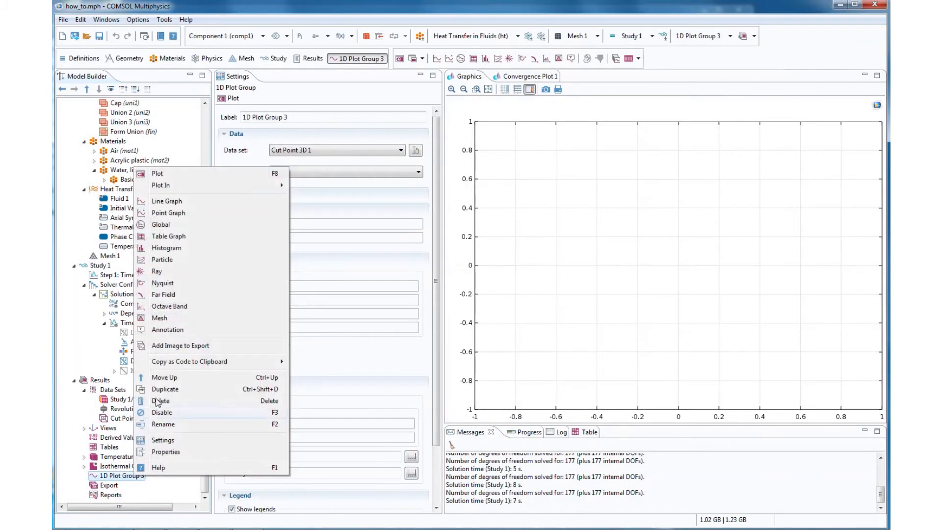
{"action": "left_click", "coordinate": [160, 215]}
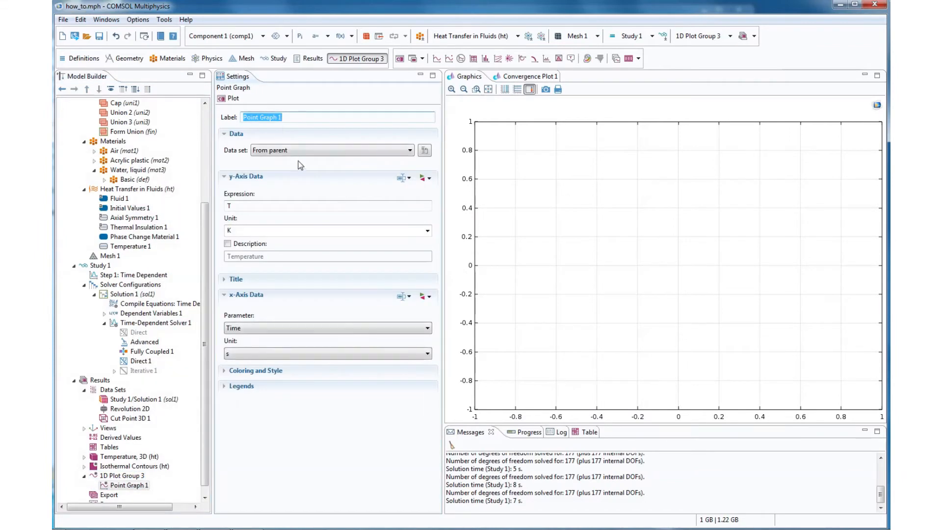
{"action": "left_click", "coordinate": [302, 150]}
{"action": "left_click", "coordinate": [302, 180]}
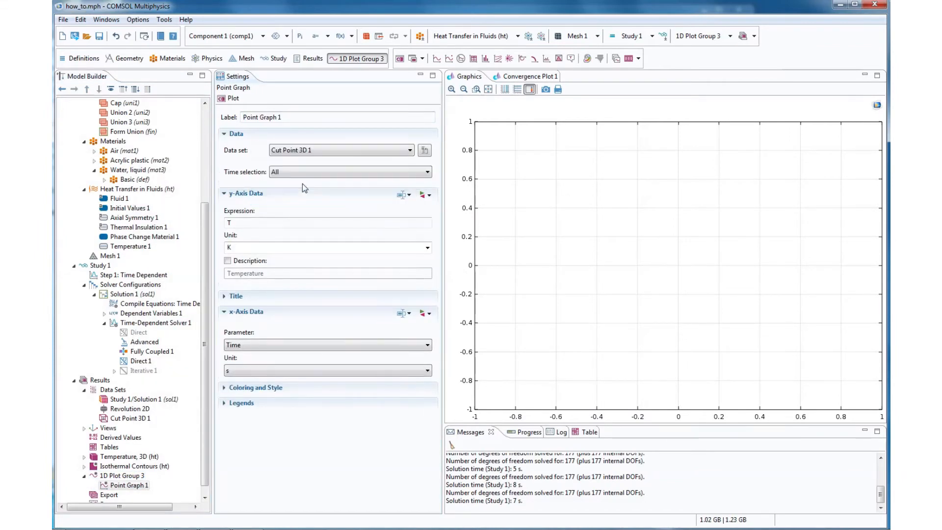
{"action": "left_click", "coordinate": [230, 98]}
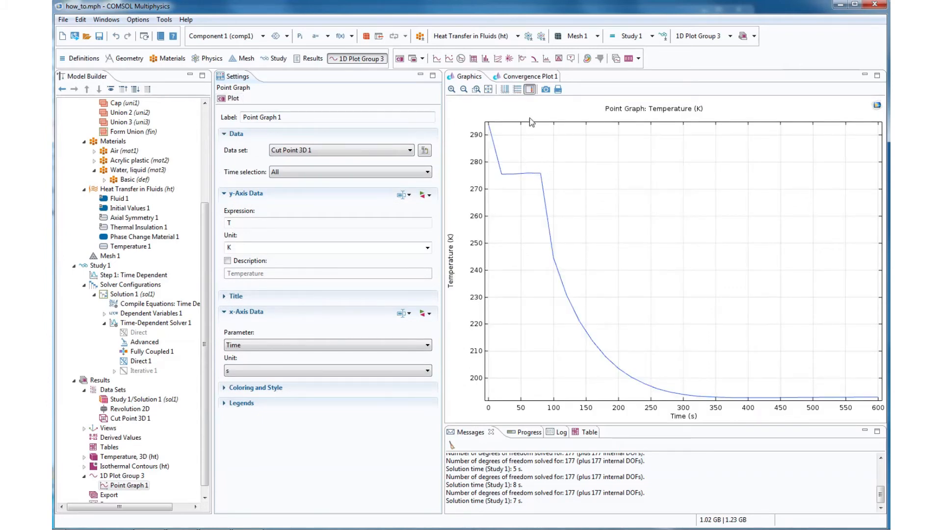
- Examine the freezing plateau in the first 100 s of the temperature curve up close, then show the whole curve again
{"action": "left_click", "coordinate": [477, 89]}
{"action": "left_click_drag", "start_coordinate": [563, 138], "coordinate": [494, 217]}
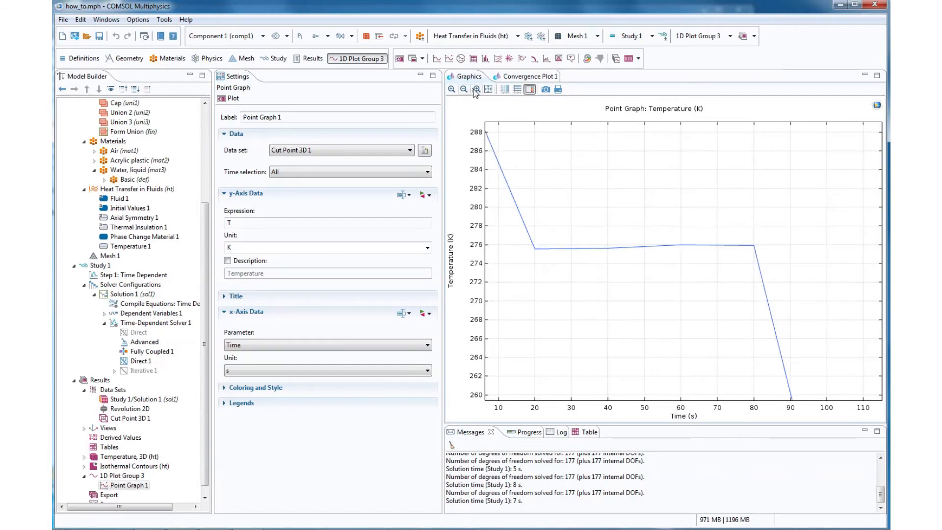
{"action": "left_click_drag", "start_coordinate": [773, 217], "coordinate": [490, 340]}
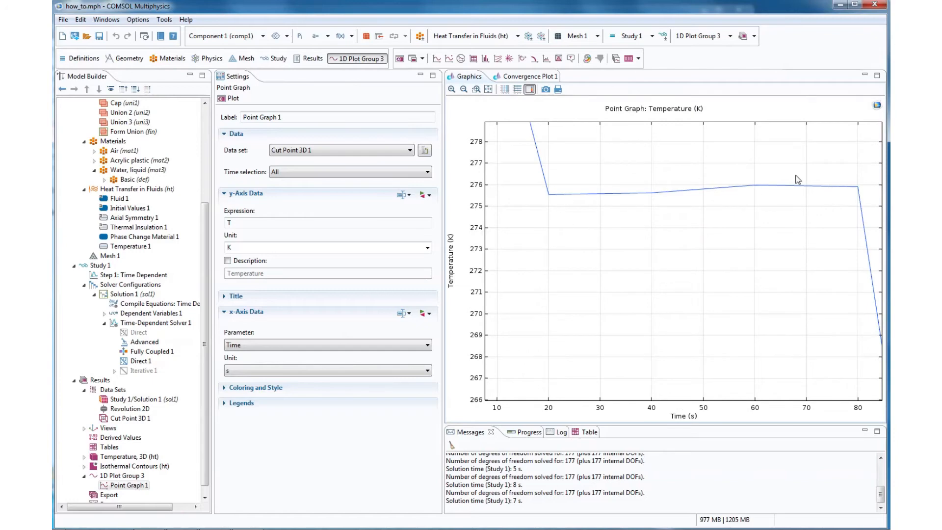
{"action": "left_click", "coordinate": [489, 88]}
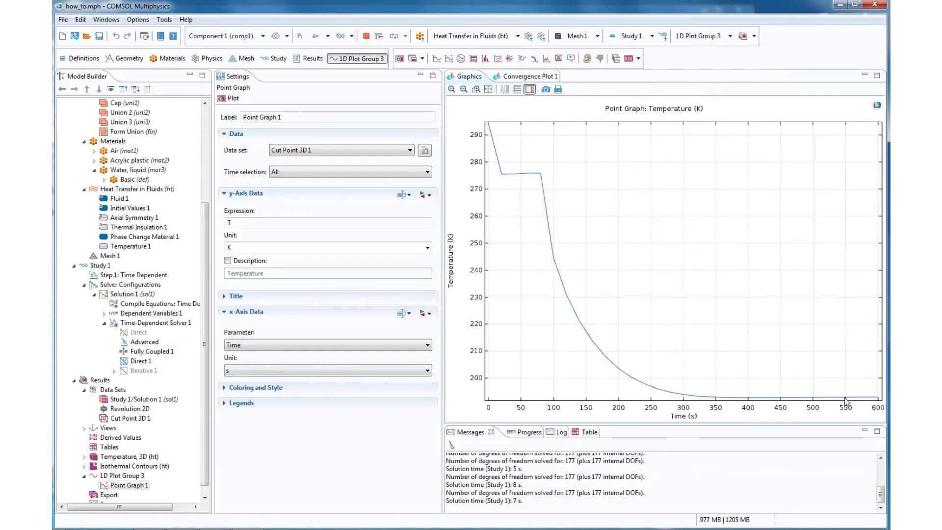
- Add a second Cut Point 3D data set on Revolution 2D at x 0, y 0, z 0.01 m and plot it
{"action": "left_click", "coordinate": [129, 418]}
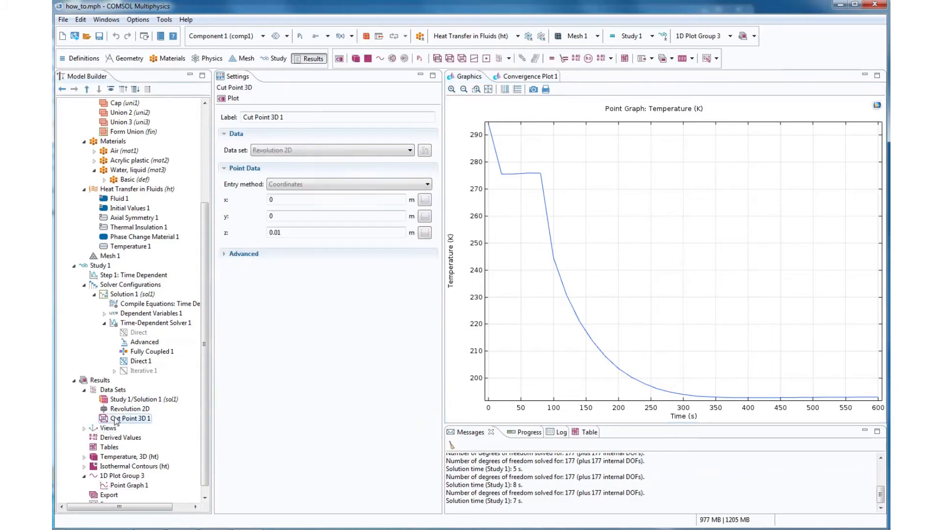
{"action": "right_click", "coordinate": [113, 391]}
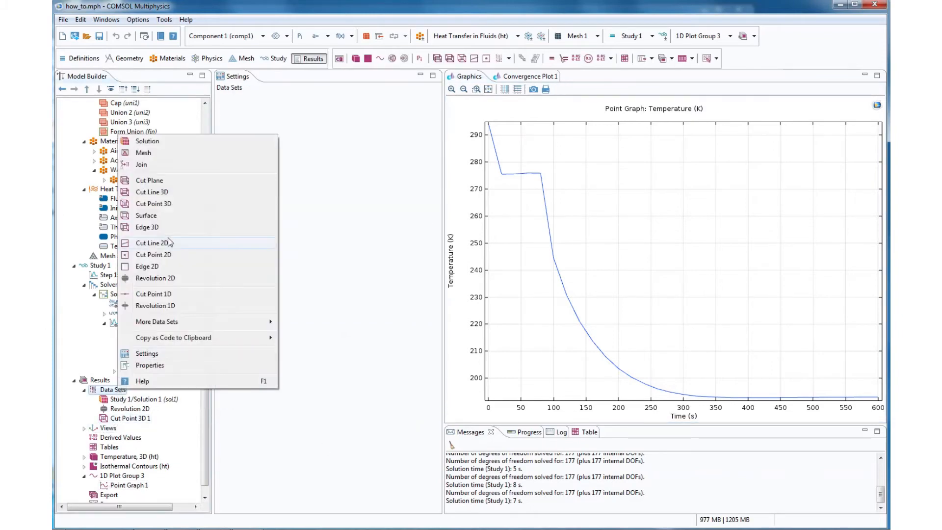
{"action": "left_click", "coordinate": [153, 203]}
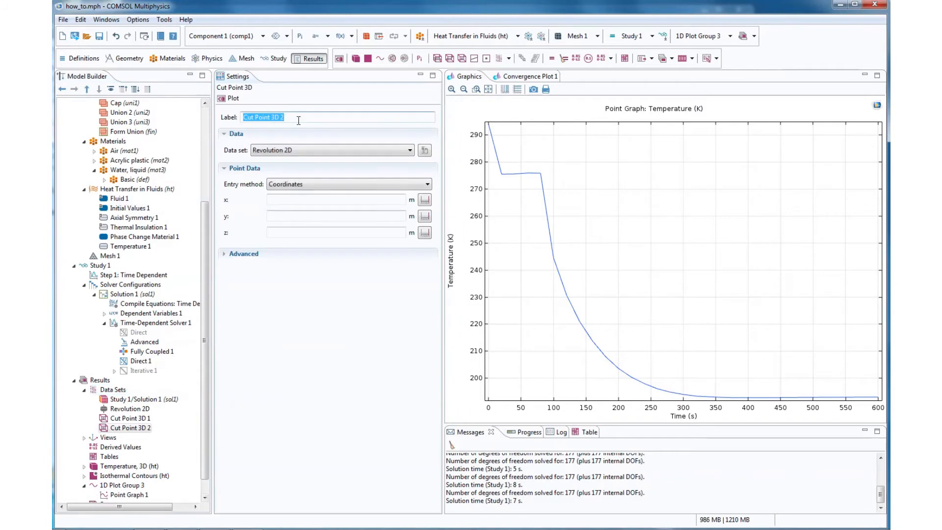
{"action": "left_click", "coordinate": [289, 199]}
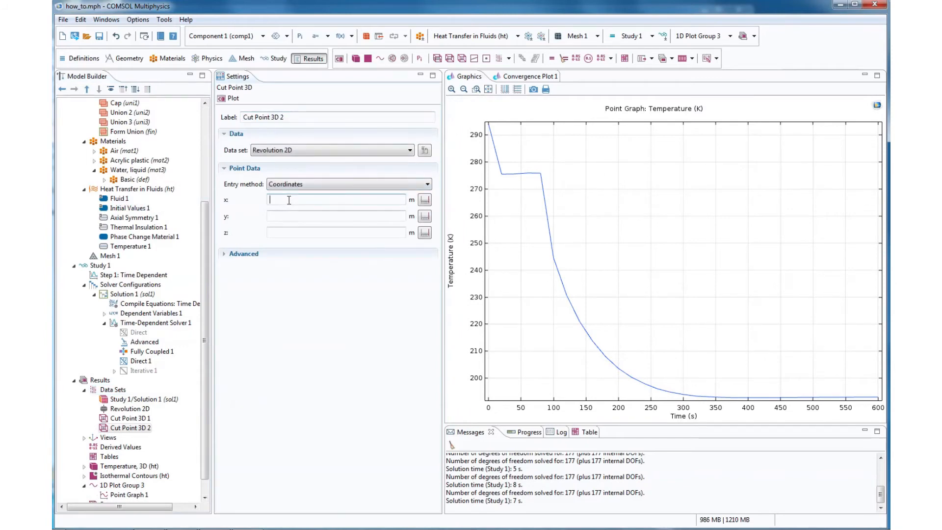
{"action": "left_click", "coordinate": [283, 219]}
{"action": "type", "text": "0"}
{"action": "left_click", "coordinate": [289, 234]}
{"action": "type", "text": "."}
{"action": "left_click", "coordinate": [235, 100]}
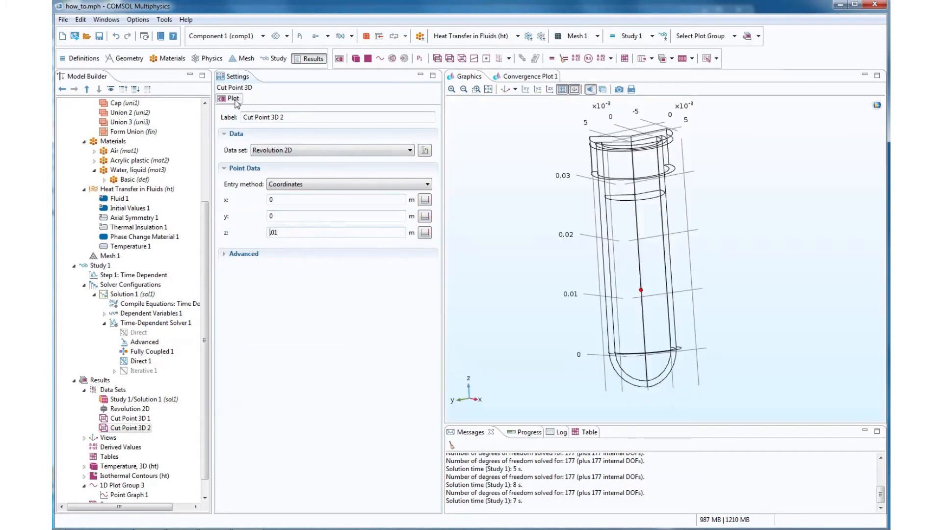
- Set the second cut point's x coordinate to 0.003 m, plot it and check its off-axis position from above
{"action": "left_click_drag", "start_coordinate": [661, 212], "coordinate": [666, 319]}
{"action": "double_click", "coordinate": [269, 200]}
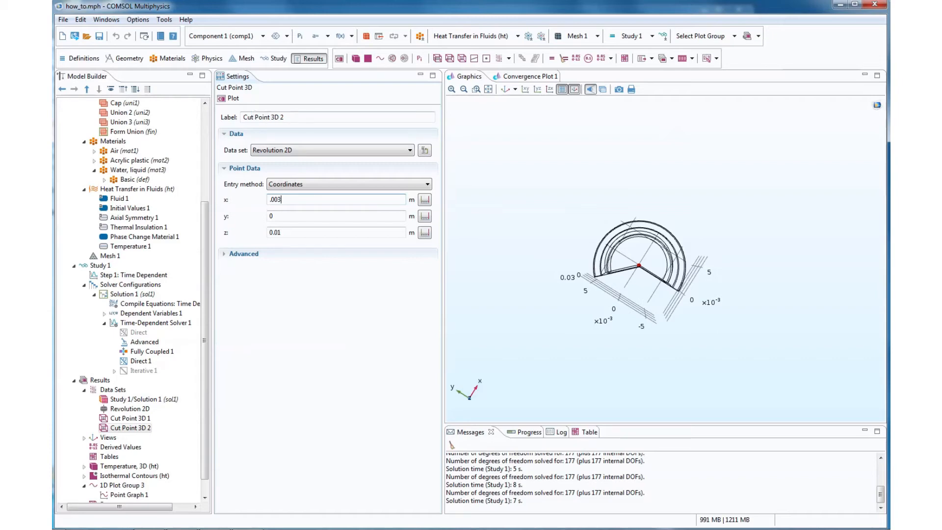
{"action": "left_click", "coordinate": [231, 100]}
{"action": "left_click_drag", "start_coordinate": [671, 302], "coordinate": [634, 204]}
{"action": "left_click", "coordinate": [288, 199]}
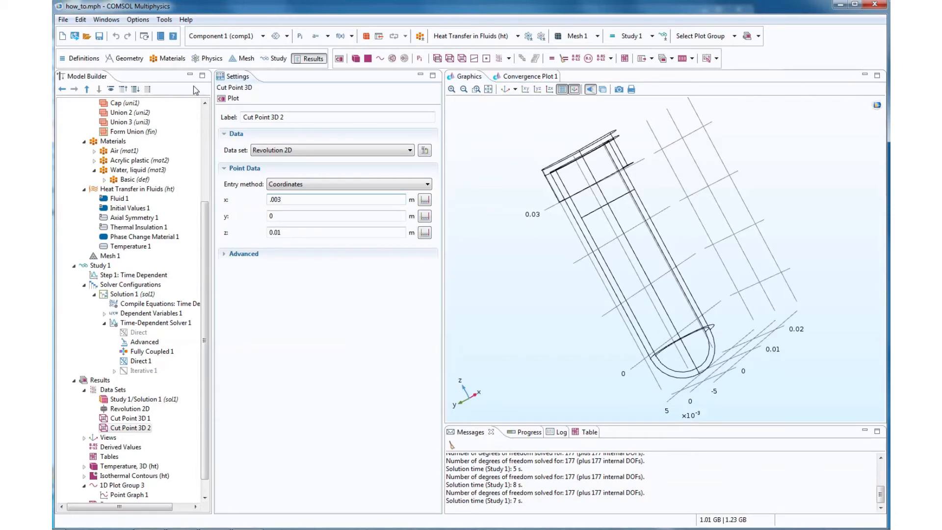
{"action": "left_click", "coordinate": [230, 98]}
{"action": "left_click_drag", "start_coordinate": [638, 275], "coordinate": [670, 303]}
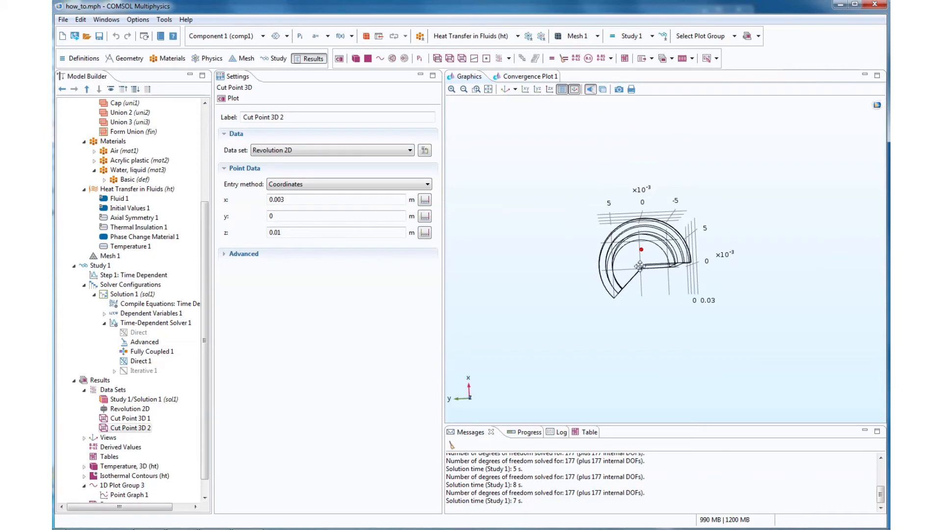
- Plot the second cut point again and add a third Cut Point 3D data set
{"action": "left_click_drag", "start_coordinate": [640, 266], "coordinate": [642, 263]}
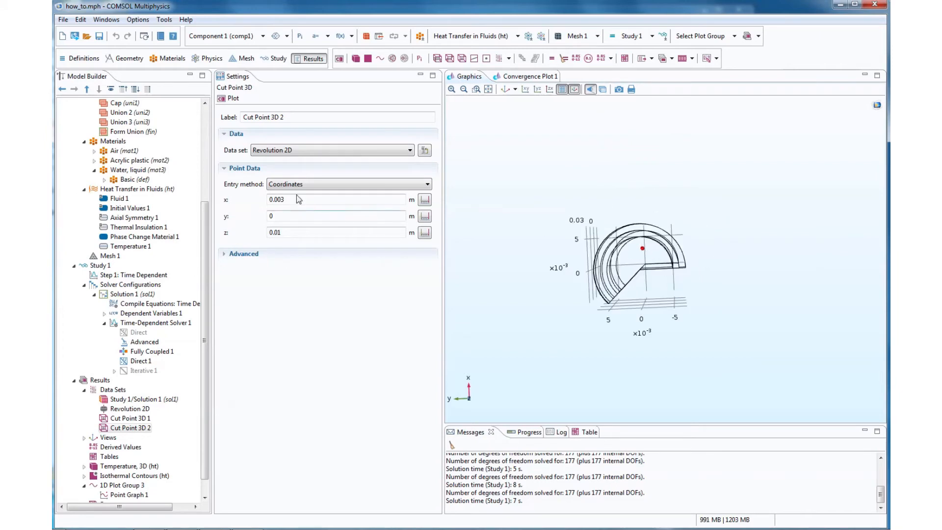
{"action": "left_click", "coordinate": [234, 100]}
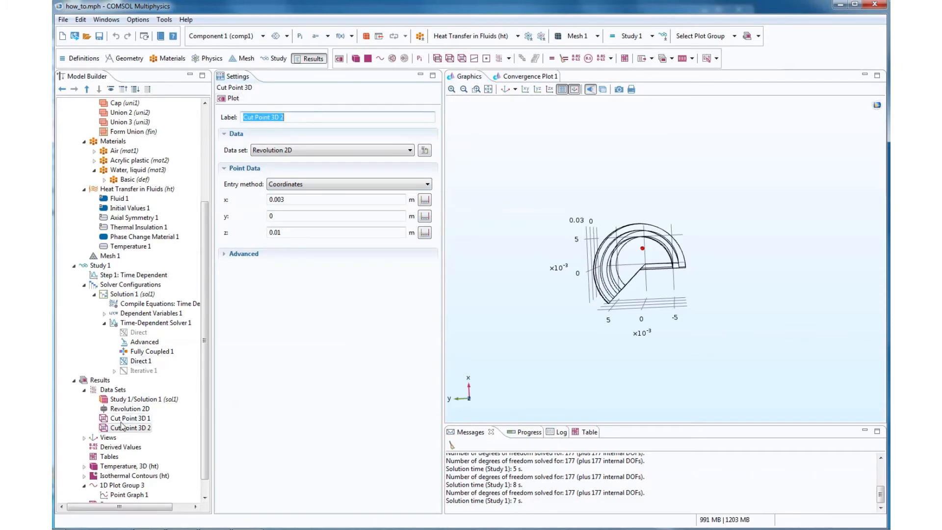
{"action": "right_click", "coordinate": [123, 393]}
{"action": "left_click", "coordinate": [162, 205]}
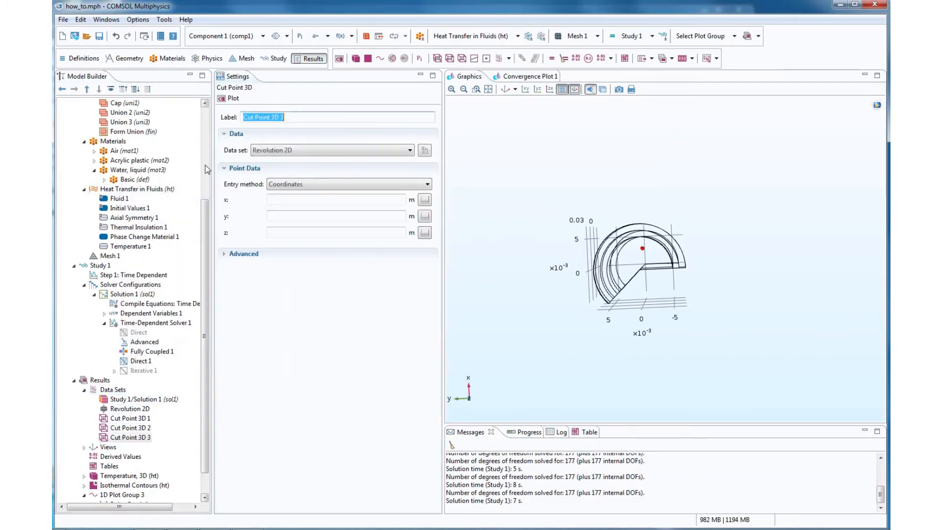
- Set the x coordinate of Cut Point 3D 2 to 0.002 m and update its plot
{"action": "left_click", "coordinate": [146, 429]}
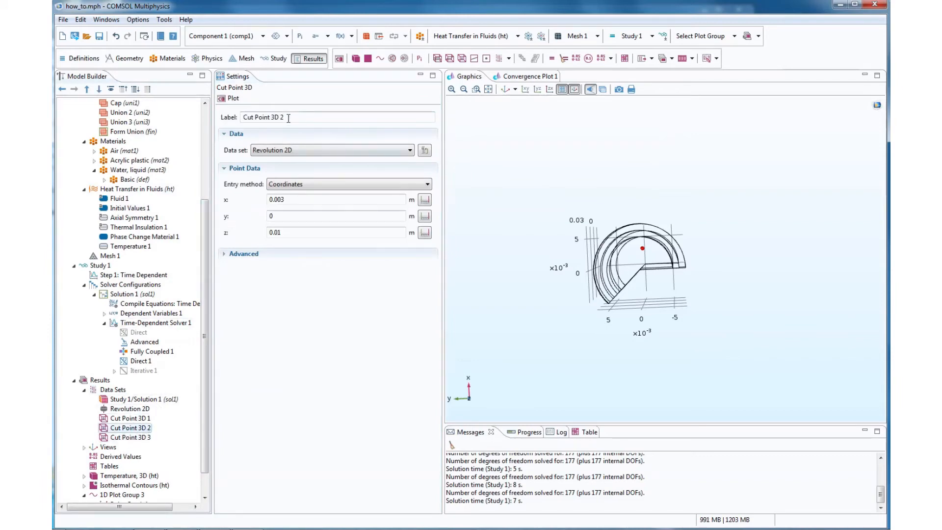
{"action": "left_click", "coordinate": [291, 196]}
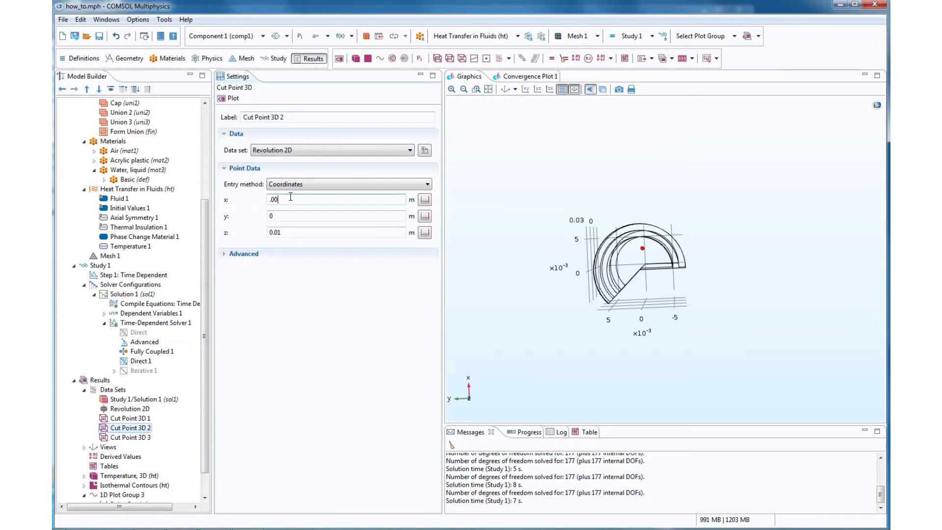
{"action": "key", "text": "Return"}
- Set Cut Point 3D 3 to x 0.05, y 0, z 0.02 m, plot it and check its position against the tube
{"action": "left_click", "coordinate": [147, 437]}
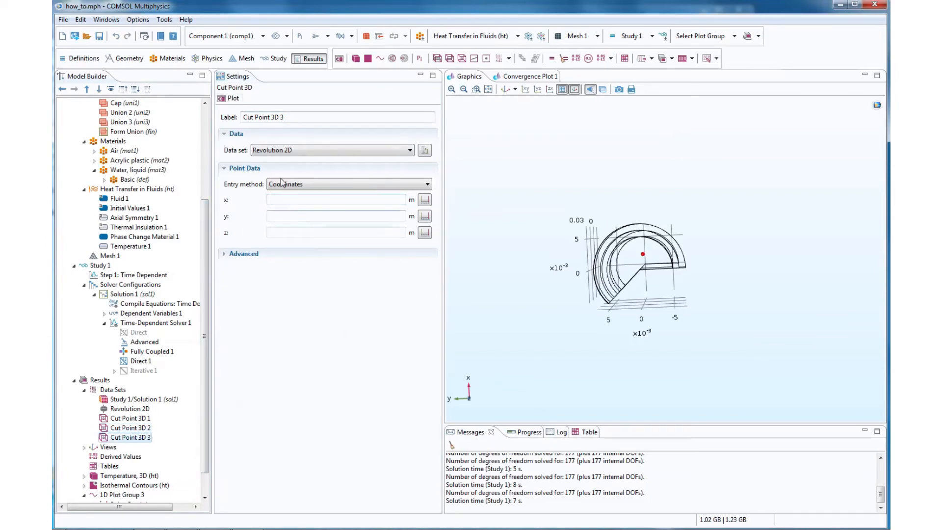
{"action": "left_click", "coordinate": [276, 199]}
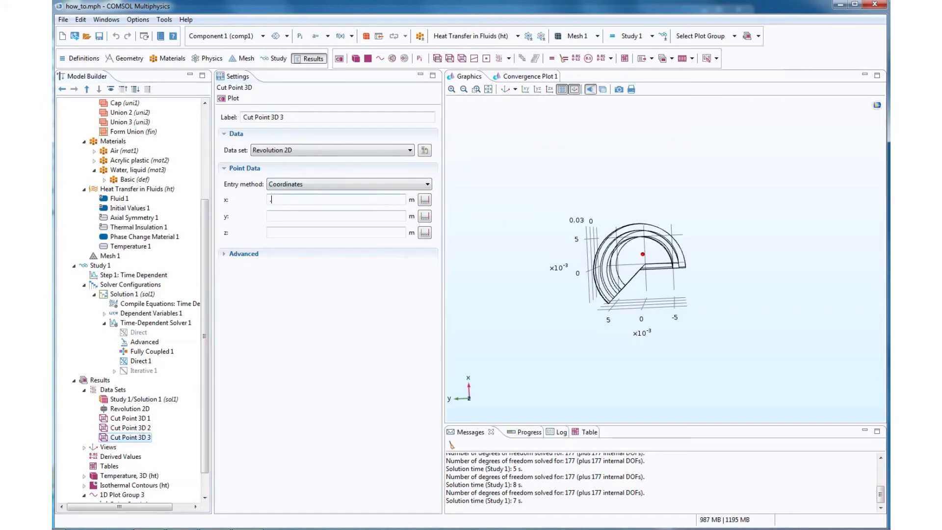
{"action": "left_click", "coordinate": [278, 214]}
{"action": "type", "text": "0"}
{"action": "left_click", "coordinate": [274, 232]}
{"action": "type", "text": ".02"}
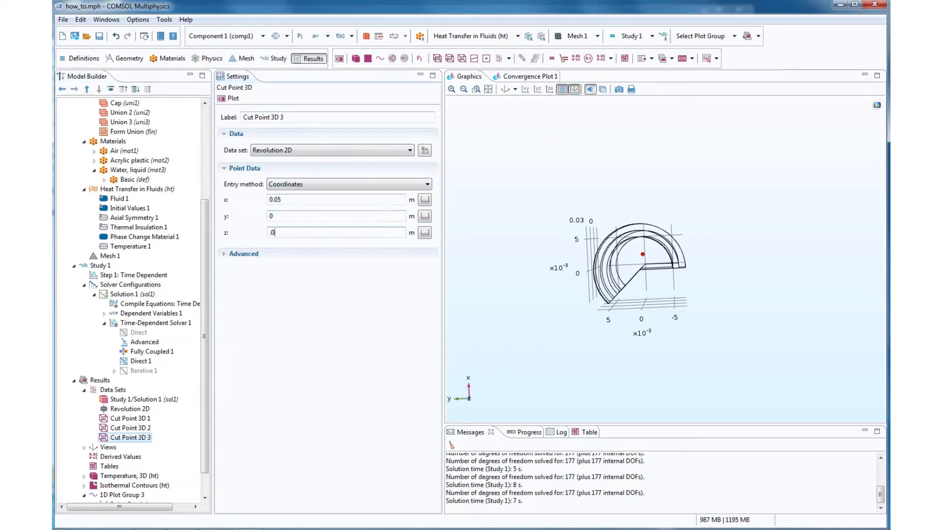
{"action": "left_click", "coordinate": [231, 99]}
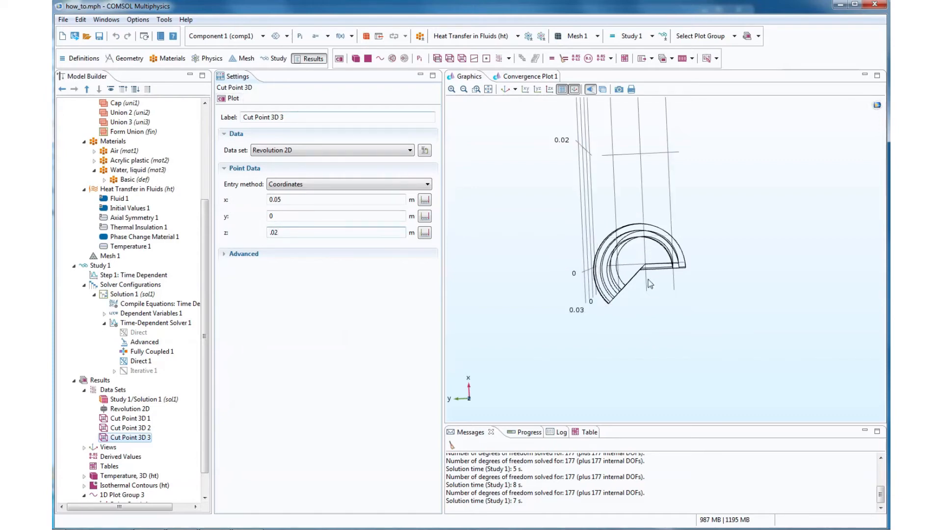
{"action": "left_click_drag", "start_coordinate": [647, 313], "coordinate": [633, 230]}
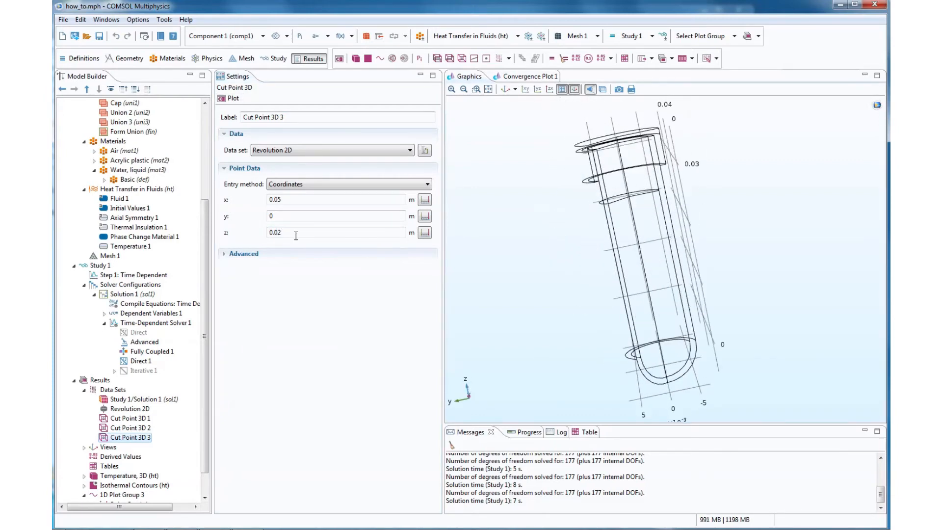
{"action": "left_click_drag", "start_coordinate": [622, 334], "coordinate": [616, 330]}
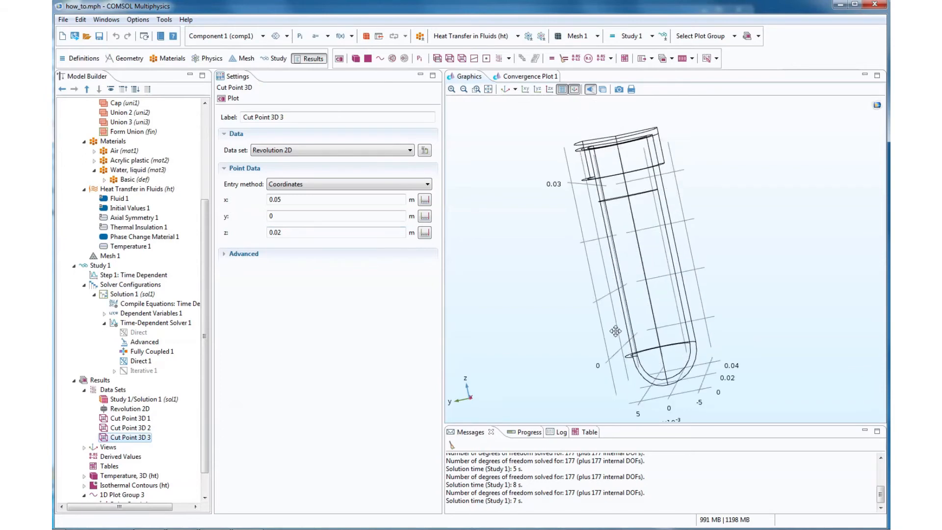
- Compare the third cut point's coordinates with Cut Point 3D 2, correct them to x 0.005 and z 0.01 m, and plot it seen from above
{"action": "left_click", "coordinate": [131, 428]}
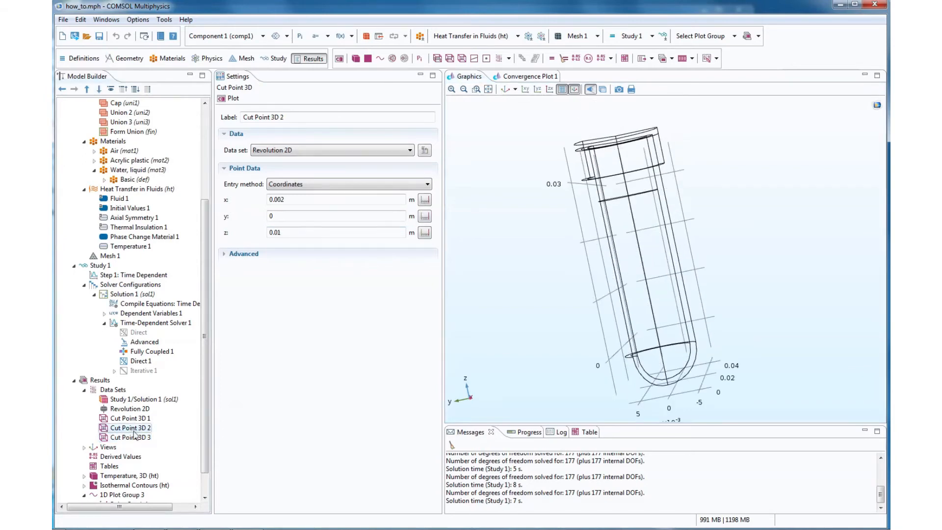
{"action": "left_click", "coordinate": [130, 437]}
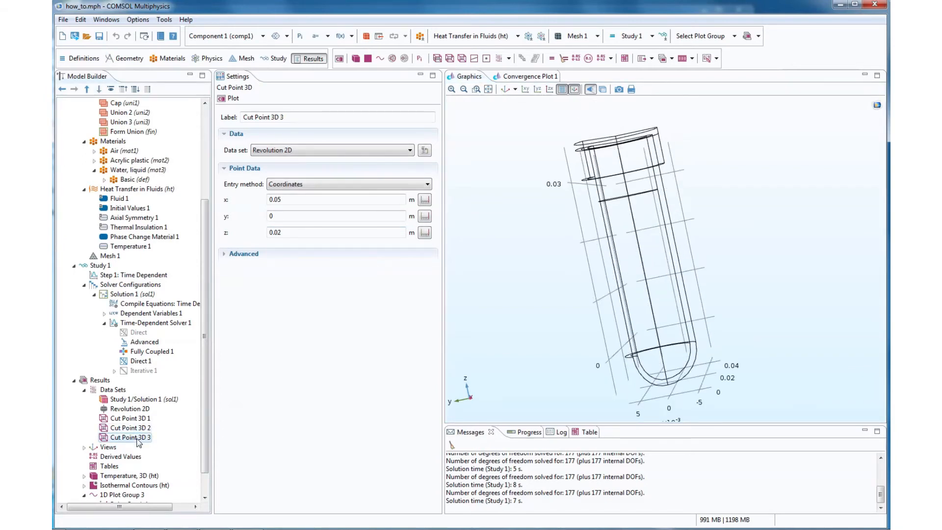
{"action": "left_click", "coordinate": [137, 427]}
{"action": "left_click", "coordinate": [137, 438]}
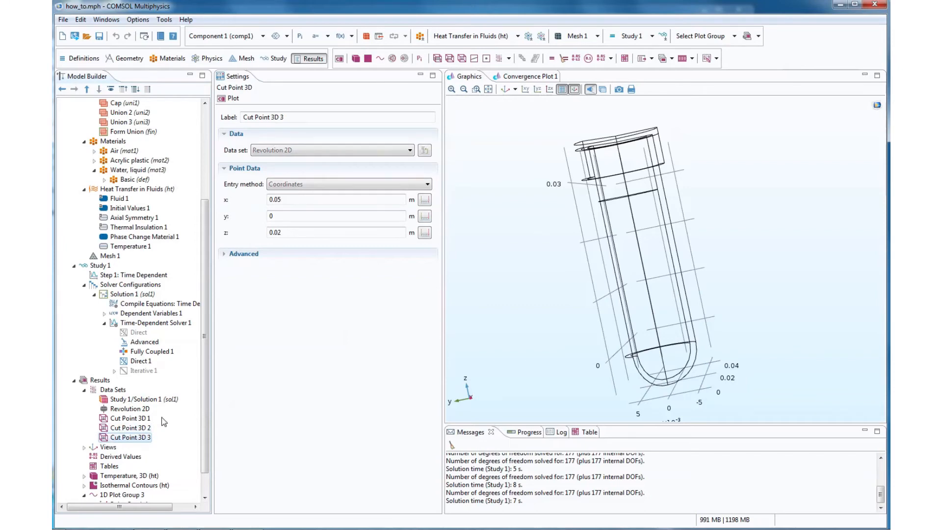
{"action": "left_click", "coordinate": [279, 201]}
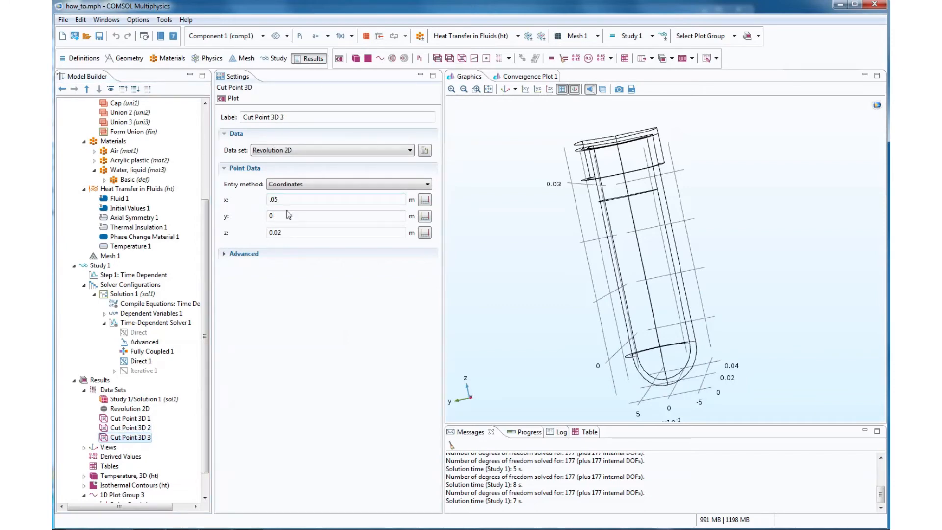
{"action": "left_click", "coordinate": [286, 232]}
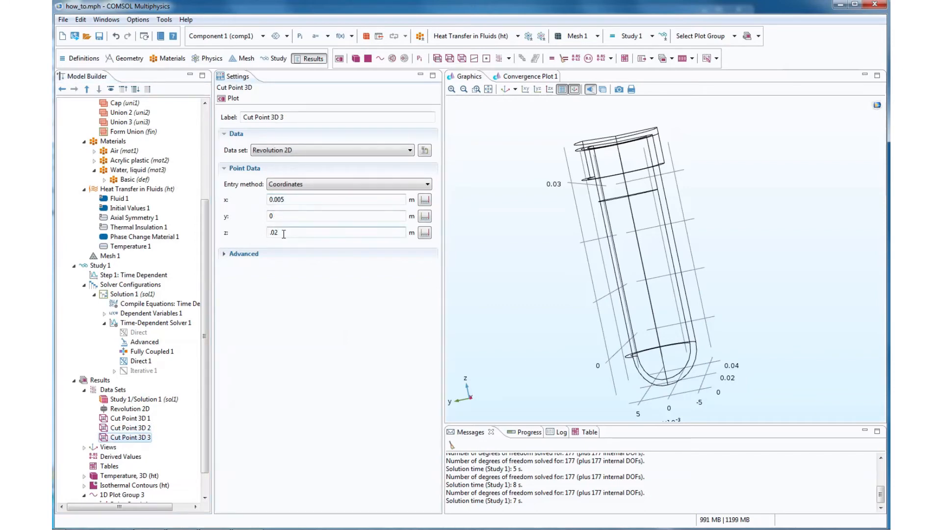
{"action": "left_click", "coordinate": [230, 98]}
{"action": "left_click_drag", "start_coordinate": [672, 295], "coordinate": [681, 345]}
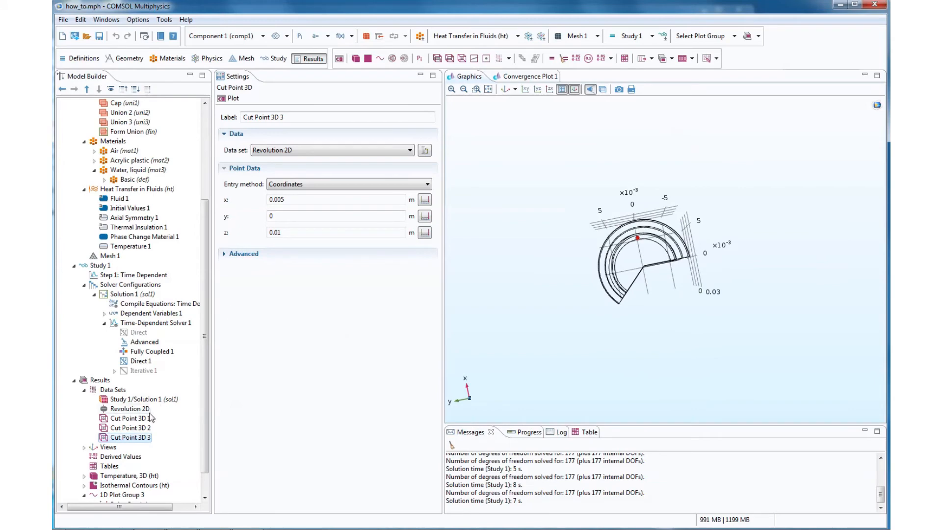
- Plot Cut Point 3D 1, 2 and 3 one after another to compare their radial positions
{"action": "left_click", "coordinate": [130, 418]}
{"action": "left_click", "coordinate": [234, 102]}
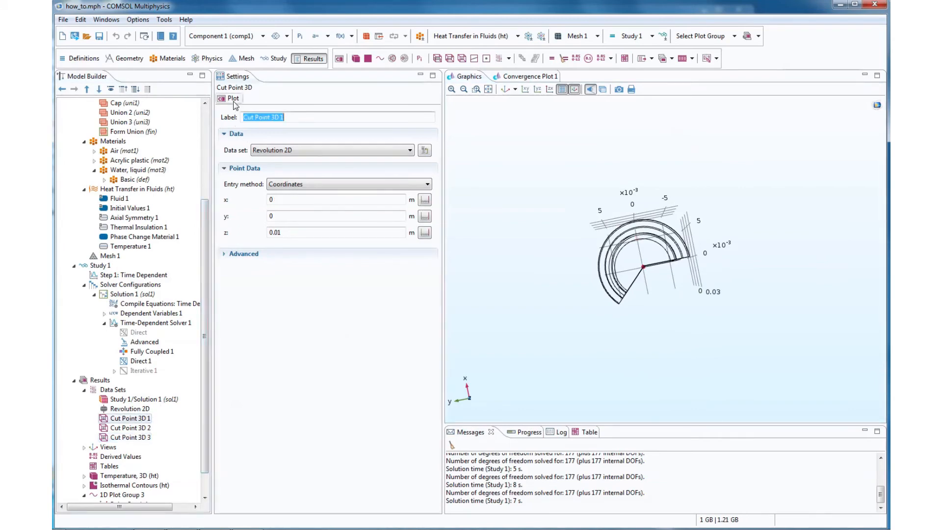
{"action": "left_click", "coordinate": [131, 428]}
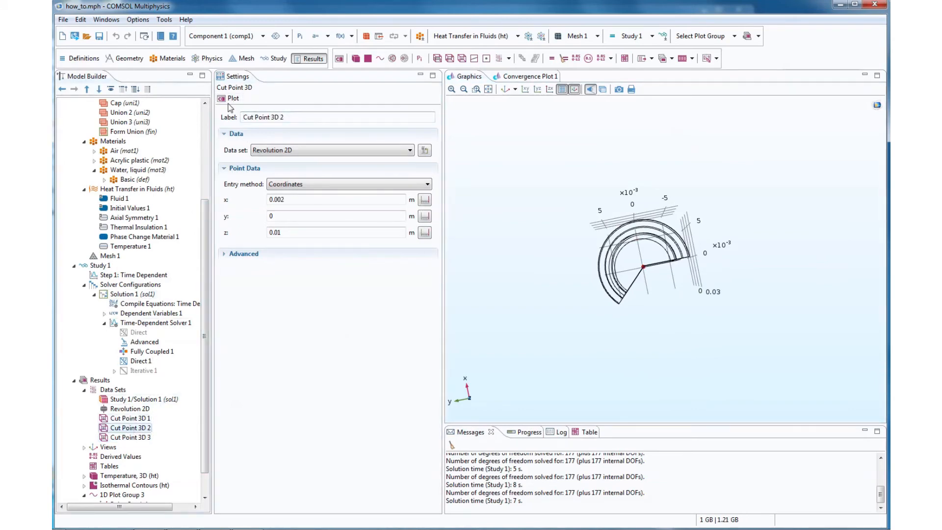
{"action": "left_click", "coordinate": [233, 100]}
{"action": "left_click", "coordinate": [141, 436]}
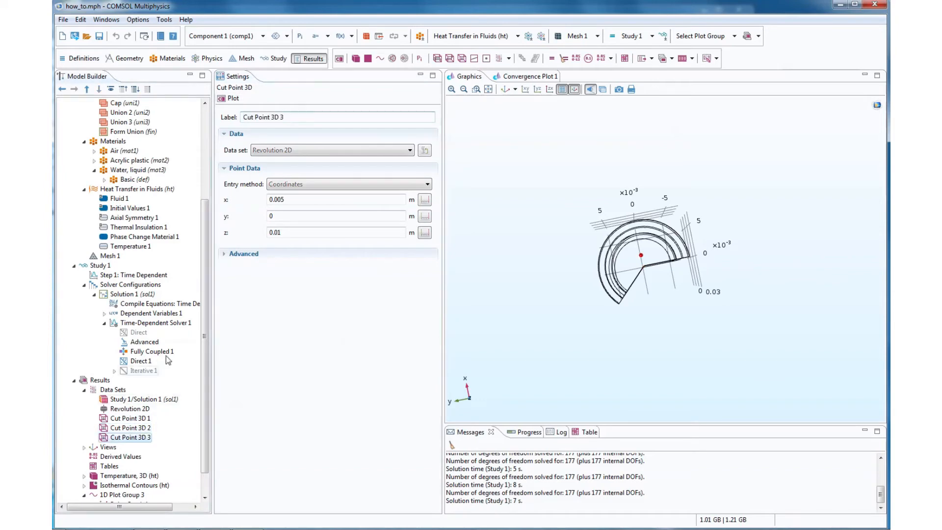
{"action": "left_click", "coordinate": [238, 101]}
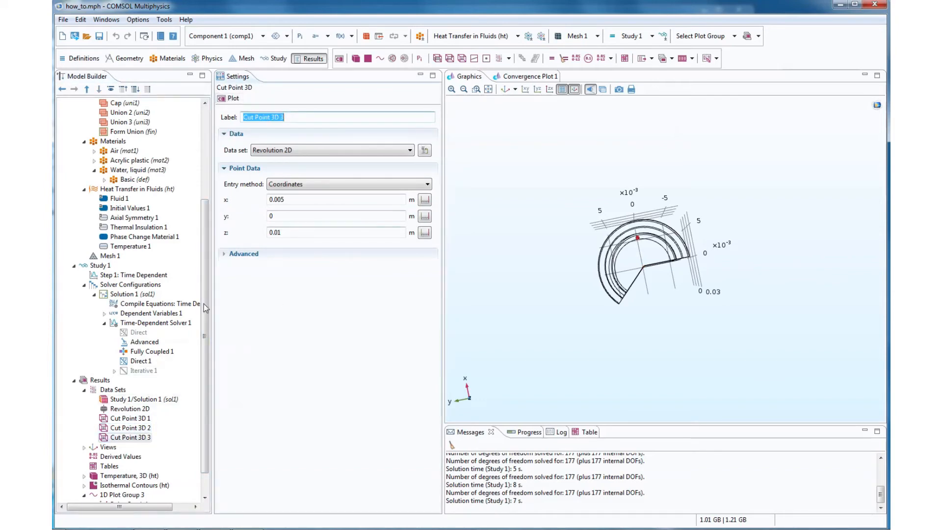
- Add a second point graph of temperature T to 1D Plot Group 3 with data set Cut Point 3D 2 and plot it
{"action": "scroll", "coordinate": [207, 382], "scroll_direction": "down", "scroll_amount": 1}
{"action": "left_click", "coordinate": [137, 468]}
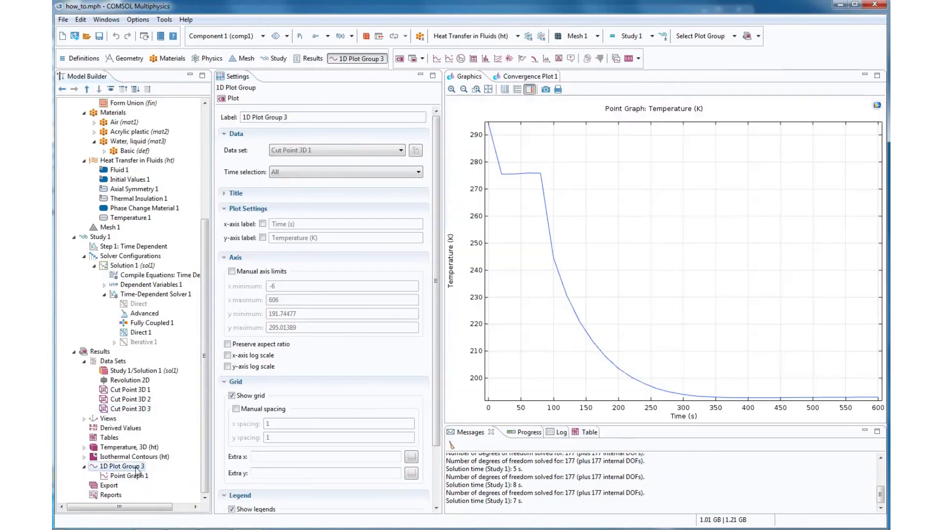
{"action": "right_click", "coordinate": [137, 471]}
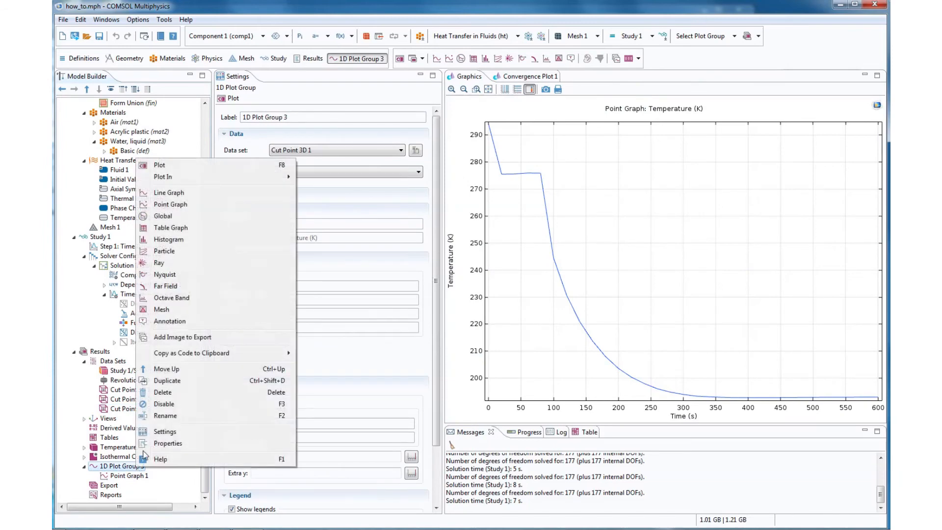
{"action": "left_click", "coordinate": [178, 200]}
{"action": "left_click", "coordinate": [316, 152]}
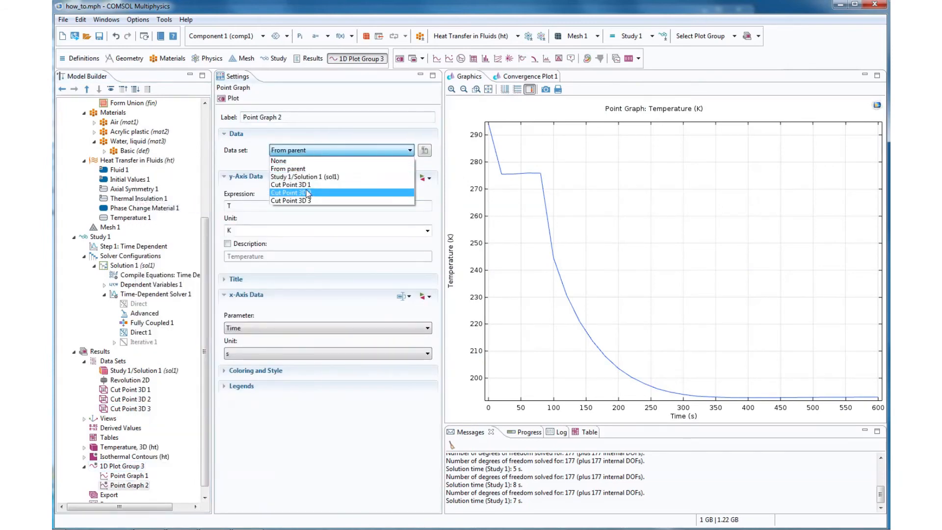
{"action": "left_click", "coordinate": [299, 195]}
{"action": "left_click", "coordinate": [230, 98]}
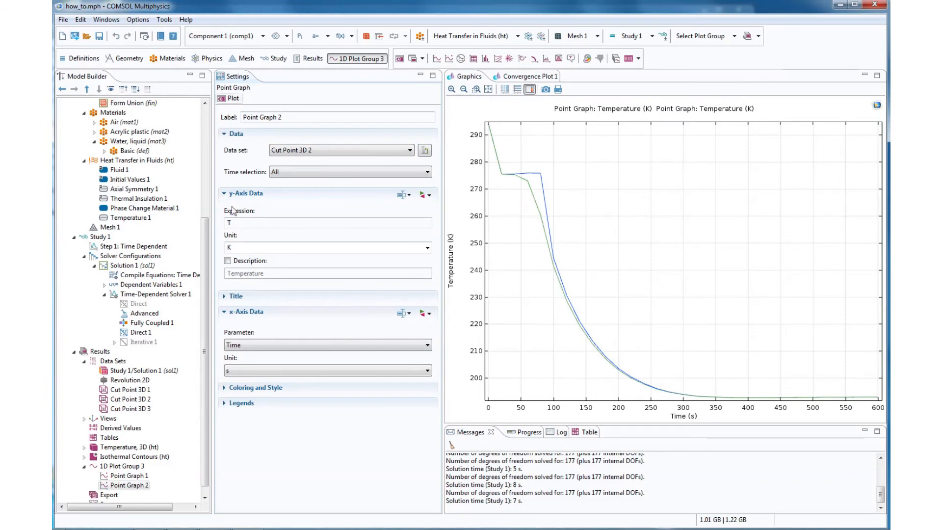
- Add a third point graph of temperature T to 1D Plot Group 3 with data set Cut Point 3D 3 and plot it
{"action": "right_click", "coordinate": [133, 470]}
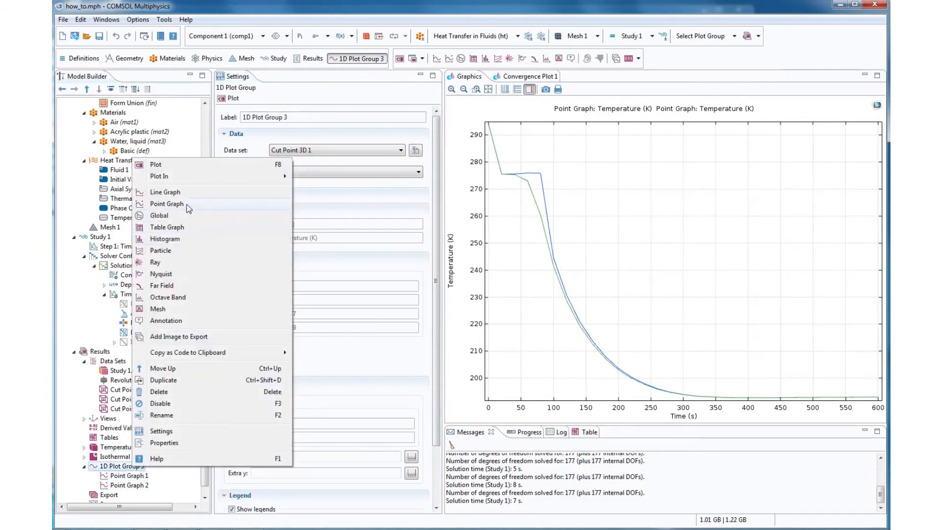
{"action": "left_click", "coordinate": [178, 202]}
{"action": "left_click", "coordinate": [301, 152]}
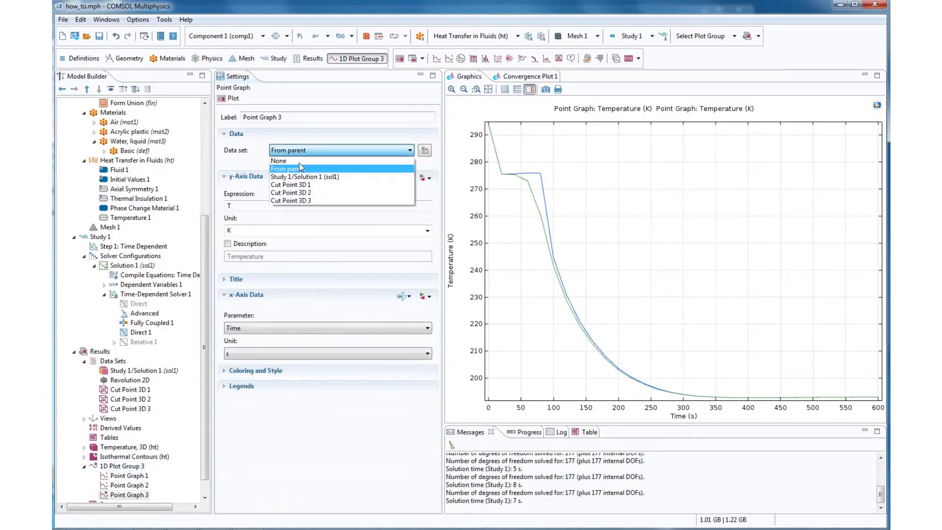
{"action": "left_click", "coordinate": [294, 201]}
{"action": "left_click", "coordinate": [235, 98]}
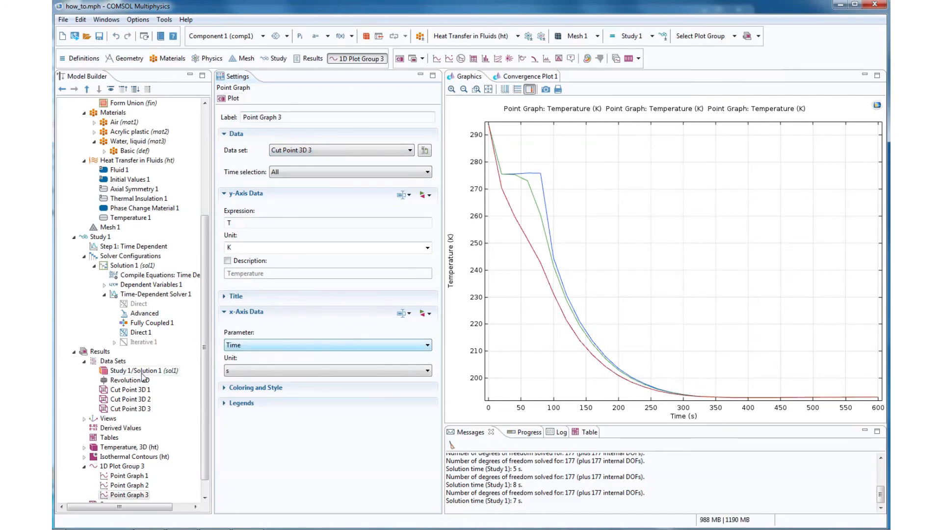
- Show the Temperature, 3D (ht) plot and view the tube's temperature distribution from the side
{"action": "left_click", "coordinate": [130, 447]}
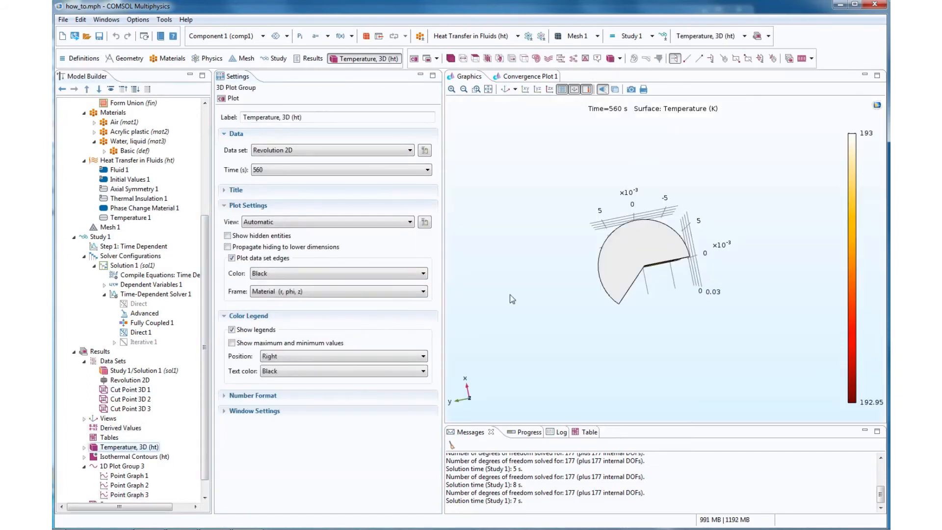
{"action": "left_click_drag", "start_coordinate": [638, 326], "coordinate": [670, 217]}
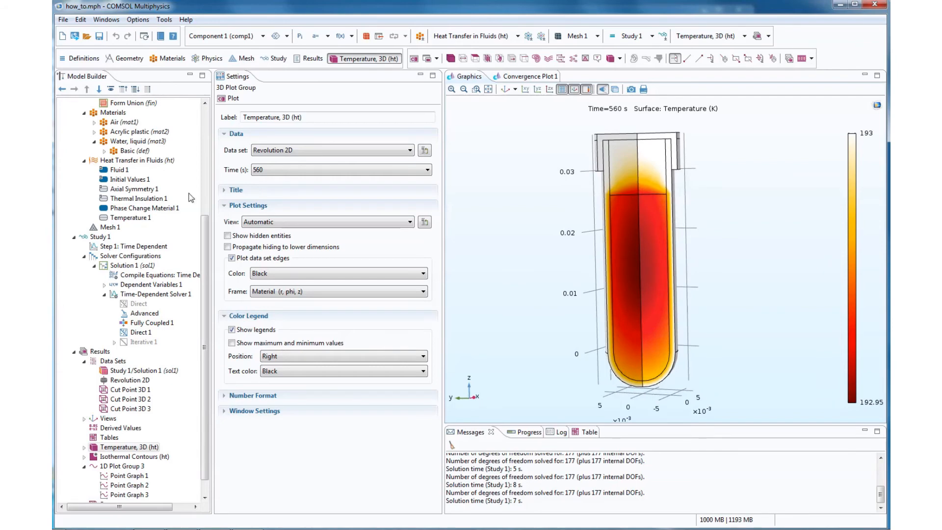
{"action": "scroll", "coordinate": [196, 362], "scroll_direction": "down", "scroll_amount": 1}
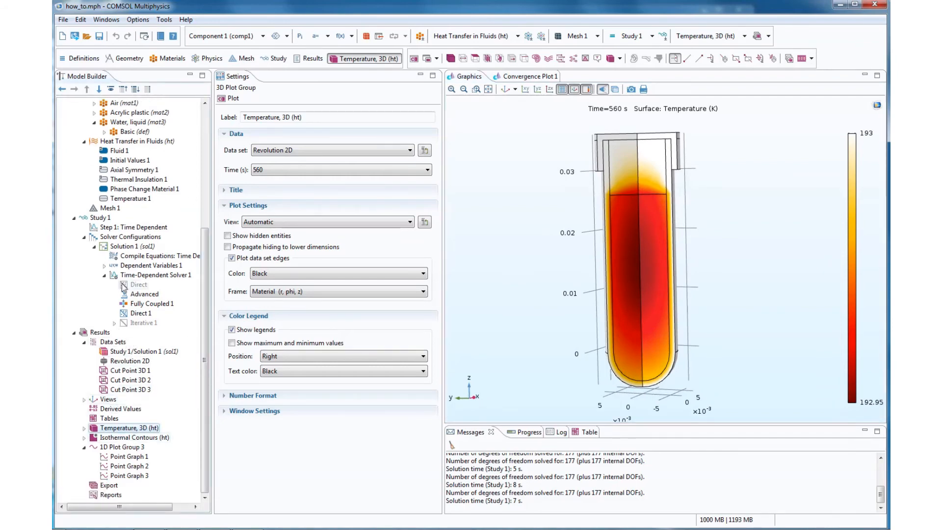
- Set the time-dependent study's output times to a step of 60 s up to 60000 s and compute the study
{"action": "left_click", "coordinate": [130, 227]}
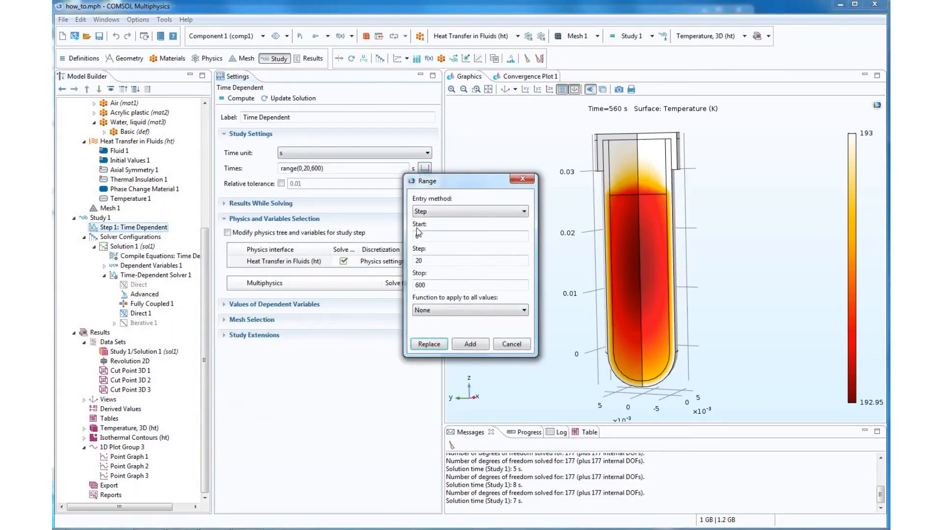
{"action": "left_click_drag", "start_coordinate": [424, 260], "coordinate": [413, 265]}
{"action": "type", "text": "60"}
{"action": "left_click", "coordinate": [428, 284]}
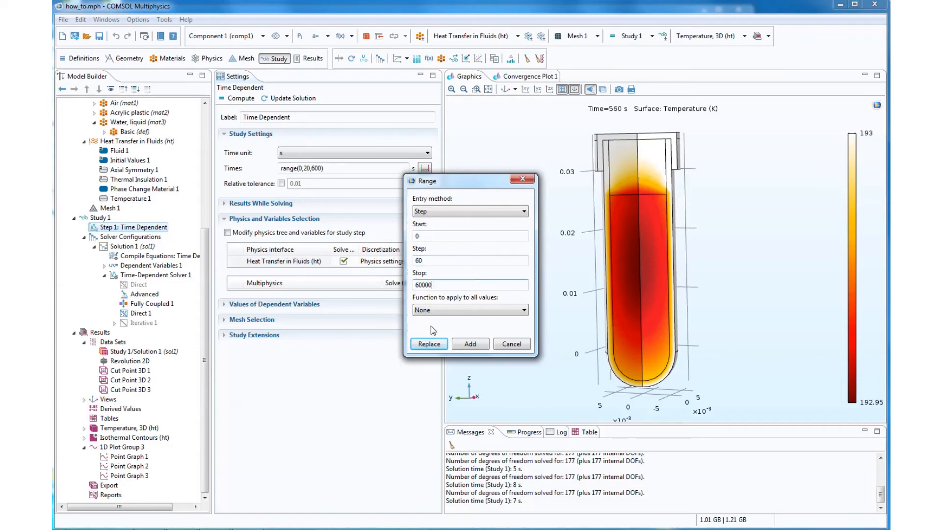
{"action": "left_click", "coordinate": [428, 344]}
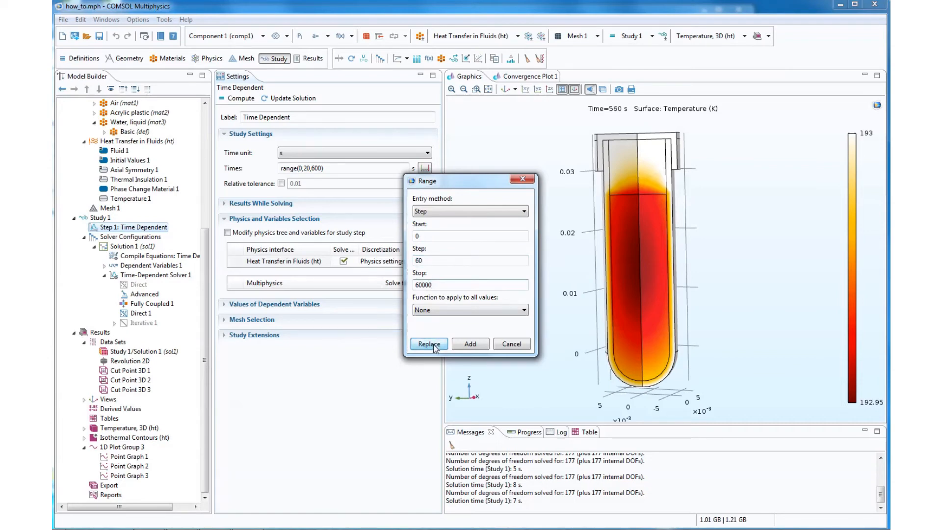
{"action": "left_click", "coordinate": [242, 99]}
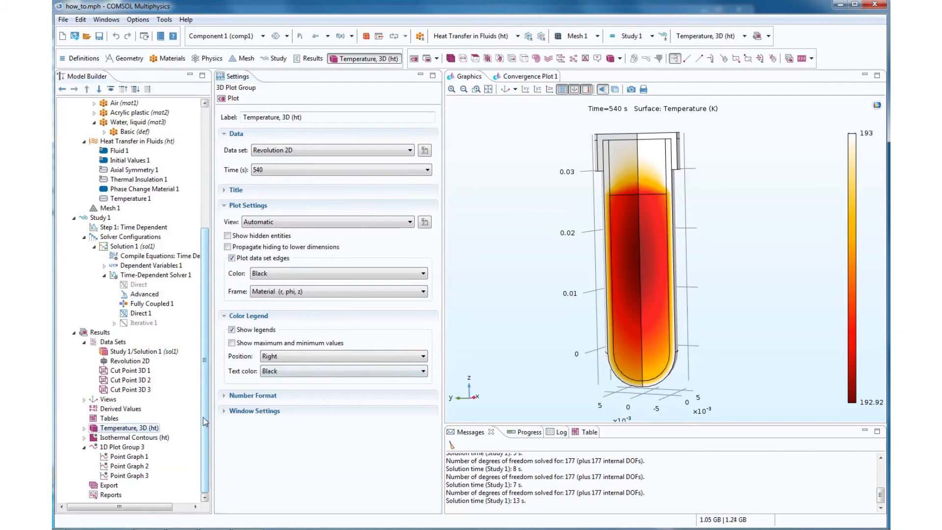
- Plot the Temperature, 3D (ht) group at 1620 s and view the point graphs of 1D Plot Group 3
{"action": "left_click", "coordinate": [127, 438]}
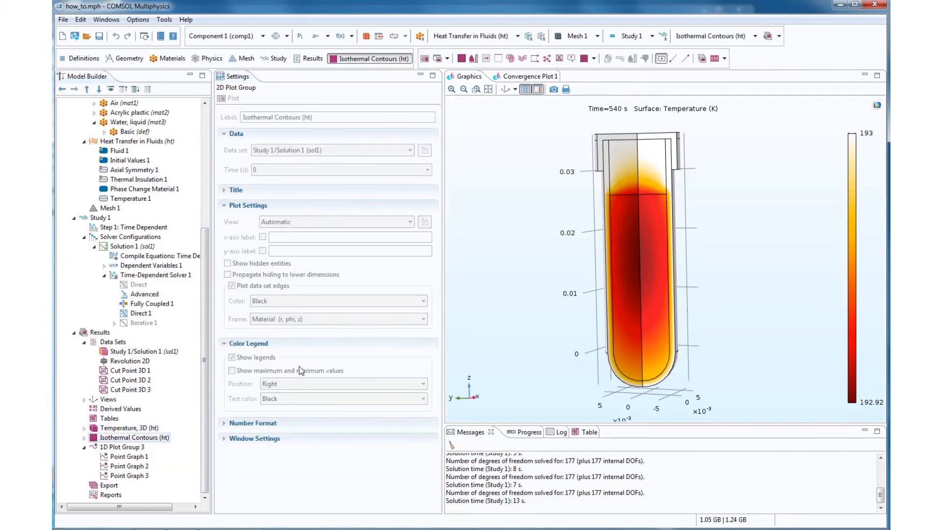
{"action": "left_click", "coordinate": [130, 428]}
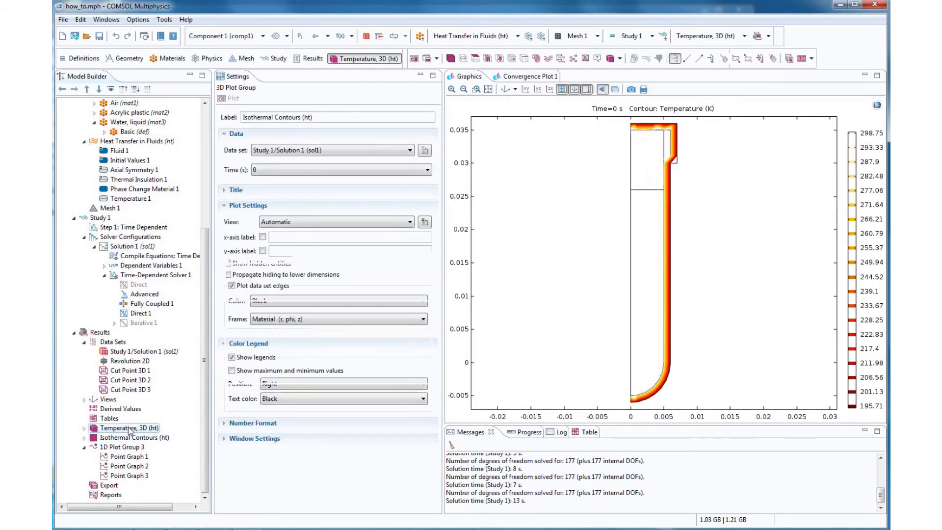
{"action": "left_click", "coordinate": [396, 170]}
{"action": "left_click", "coordinate": [378, 308]}
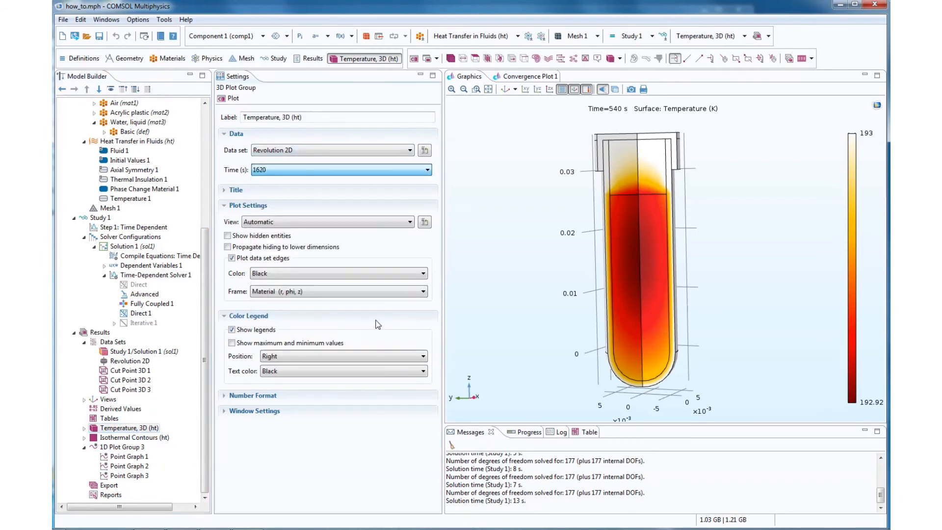
{"action": "left_click", "coordinate": [232, 98]}
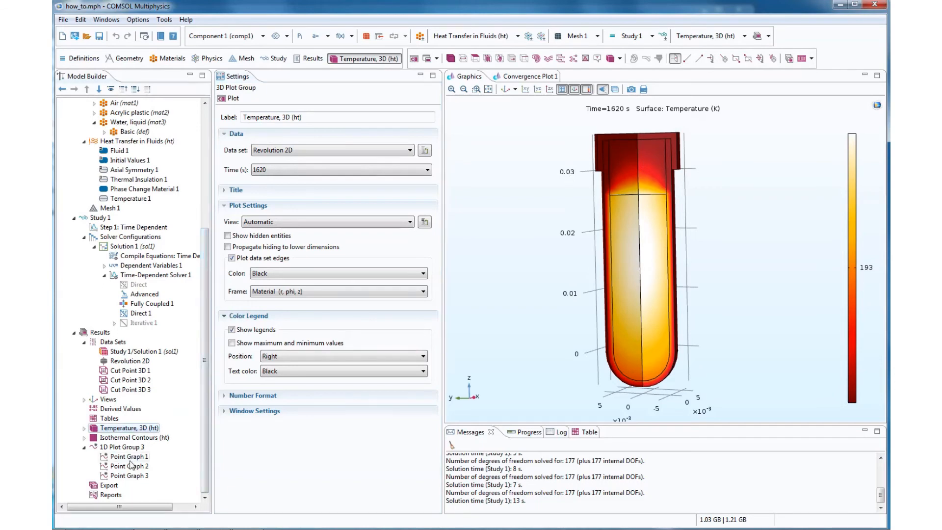
{"action": "left_click", "coordinate": [129, 448]}
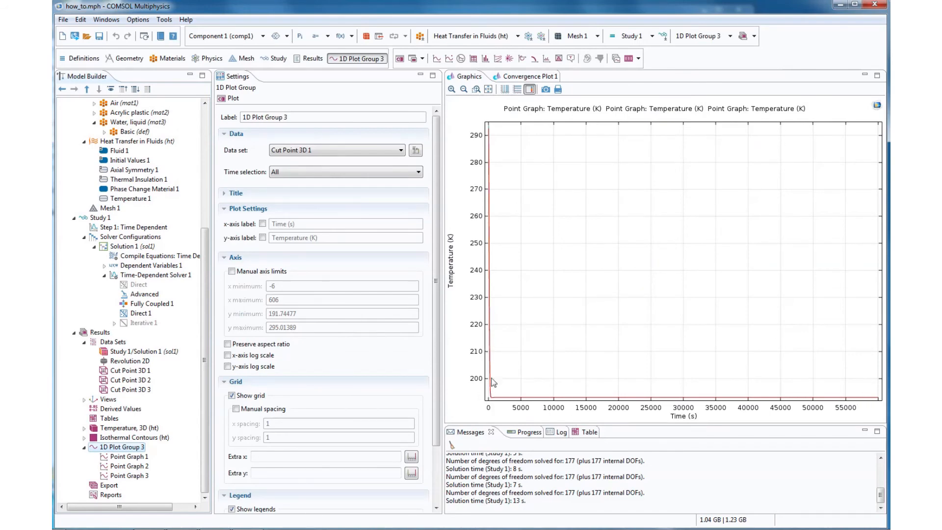
- Shorten the time-dependent study's output times to range(0,60,600), compute it and display 1D Plot Group 3
{"action": "left_click", "coordinate": [156, 229]}
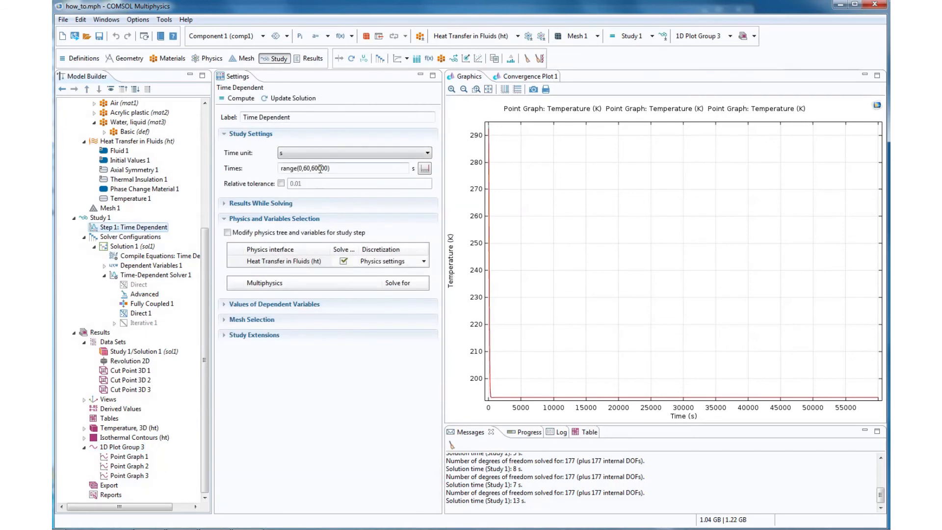
{"action": "left_click", "coordinate": [321, 168]}
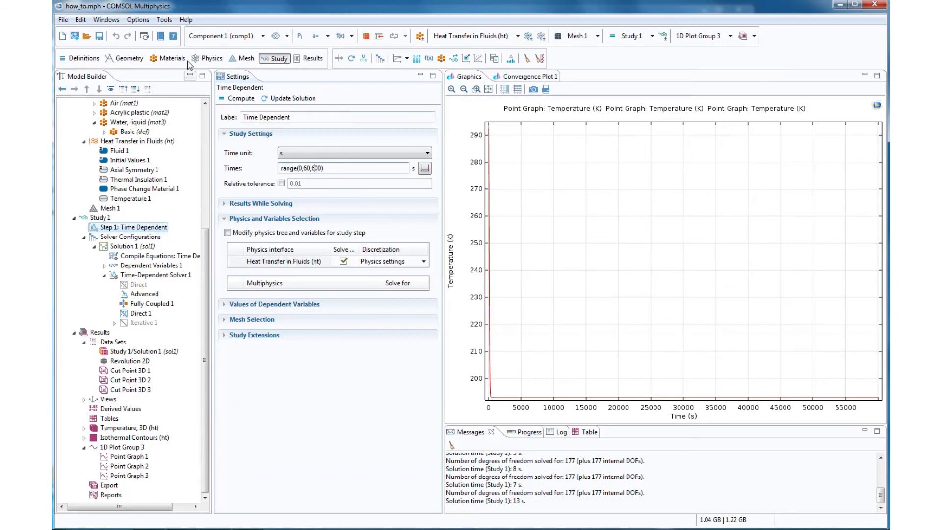
{"action": "left_click", "coordinate": [235, 98]}
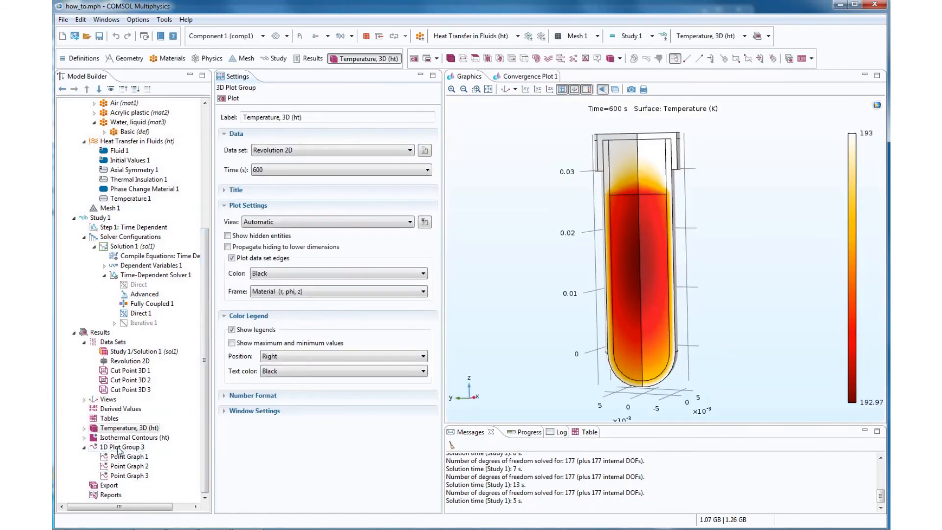
{"action": "left_click", "coordinate": [119, 447]}
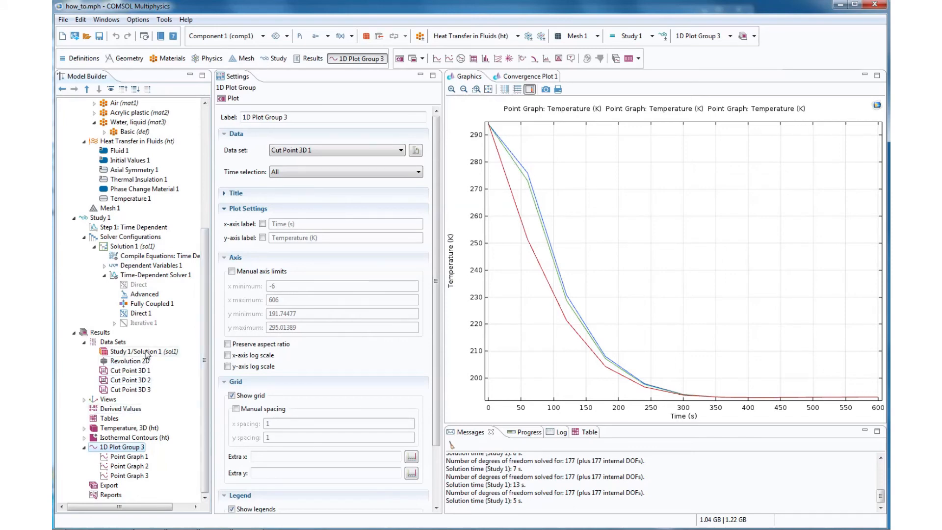
- Refine the time-dependent study's output time step to 5 s, recompute and display 1D Plot Group 3
{"action": "left_click", "coordinate": [146, 228]}
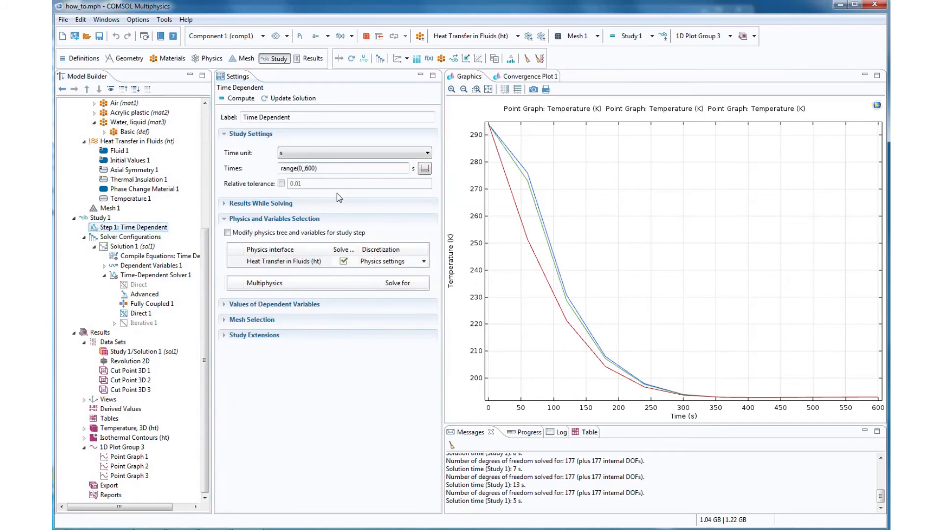
{"action": "type", "text": "5"}
{"action": "left_click", "coordinate": [241, 98]}
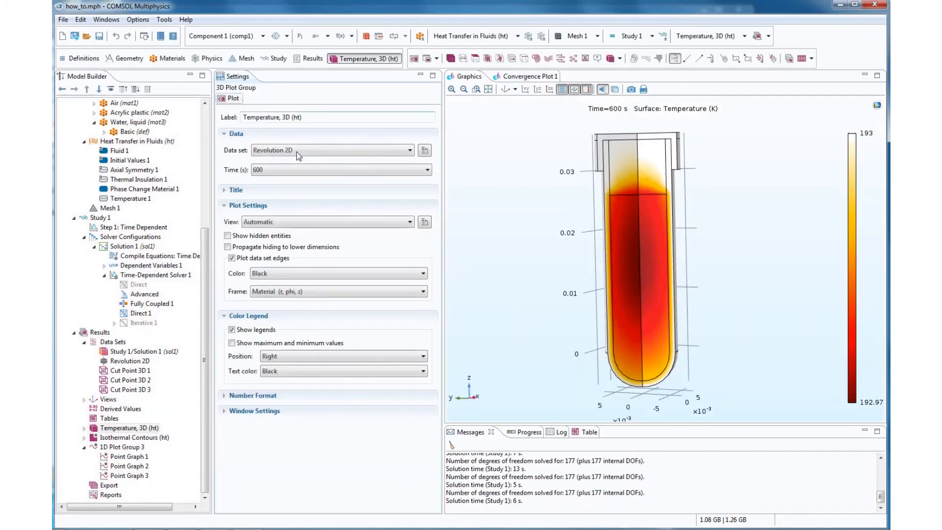
{"action": "left_click", "coordinate": [125, 447]}
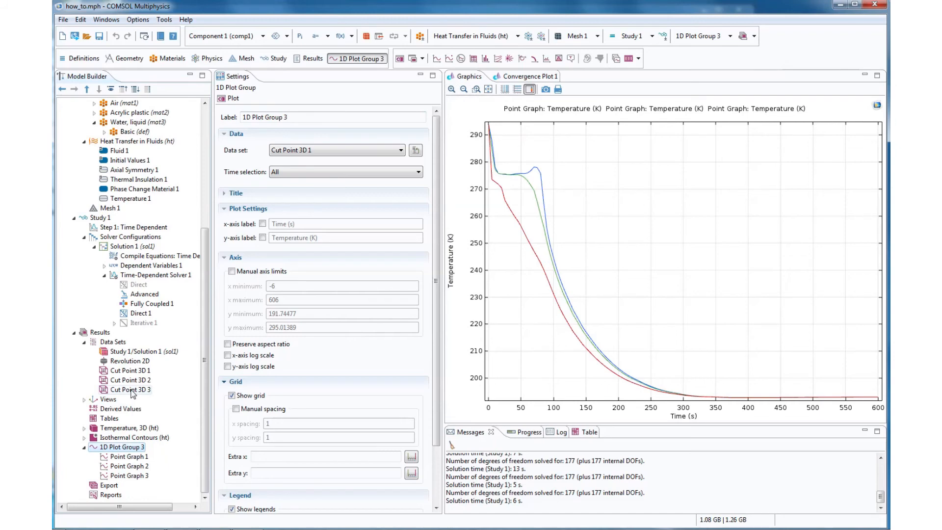
- Plot the Temperature, 3D (ht) group at 530 s and compare it with the curves in 1D Plot Group 3
{"action": "left_click", "coordinate": [129, 438]}
{"action": "left_click", "coordinate": [132, 428]}
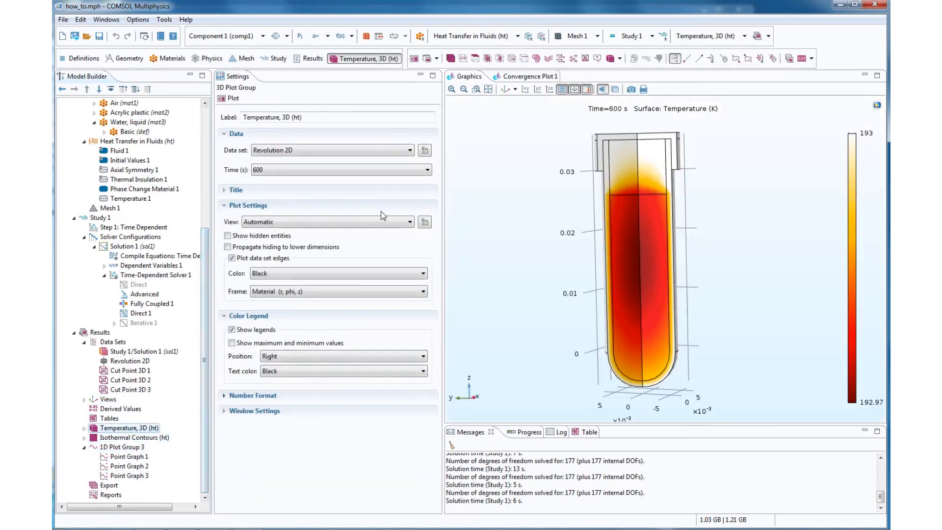
{"action": "left_click", "coordinate": [341, 170]}
{"action": "left_click", "coordinate": [334, 246]}
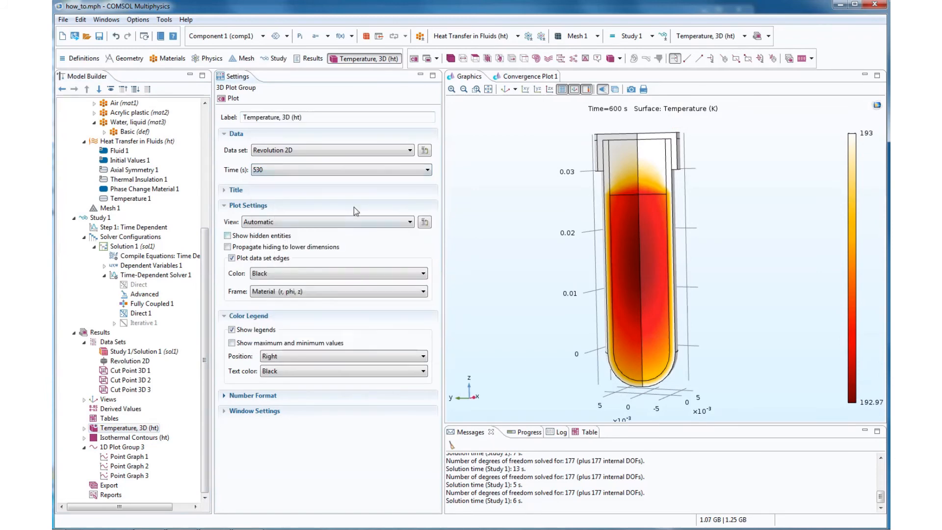
{"action": "left_click", "coordinate": [232, 99]}
{"action": "left_click", "coordinate": [128, 447]}
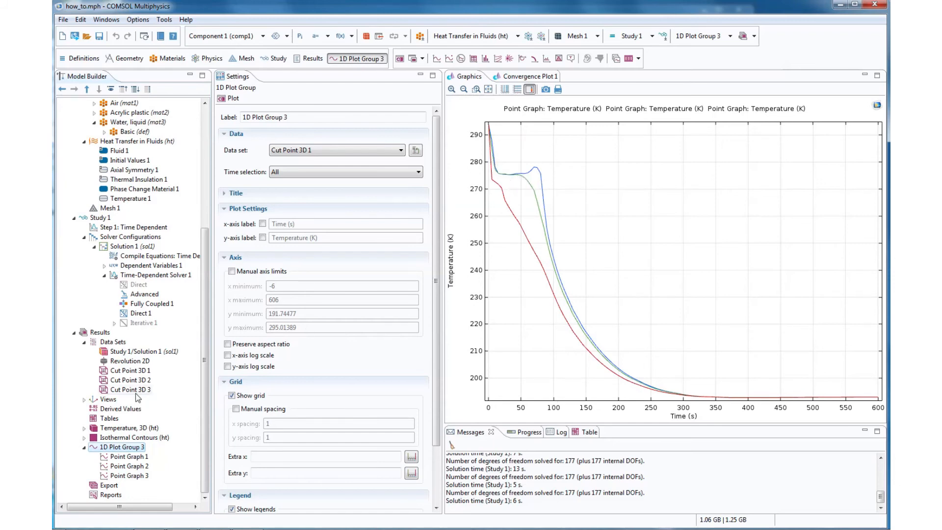
- Examine the tube's temperature distribution in Temperature, 3D (ht) at 50 s and at 80 s
{"action": "left_click", "coordinate": [130, 427]}
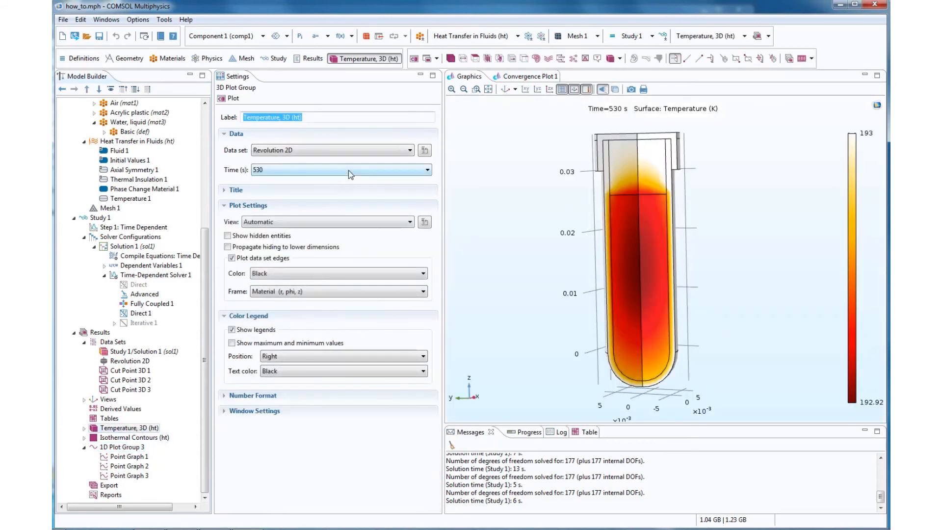
{"action": "left_click", "coordinate": [412, 170]}
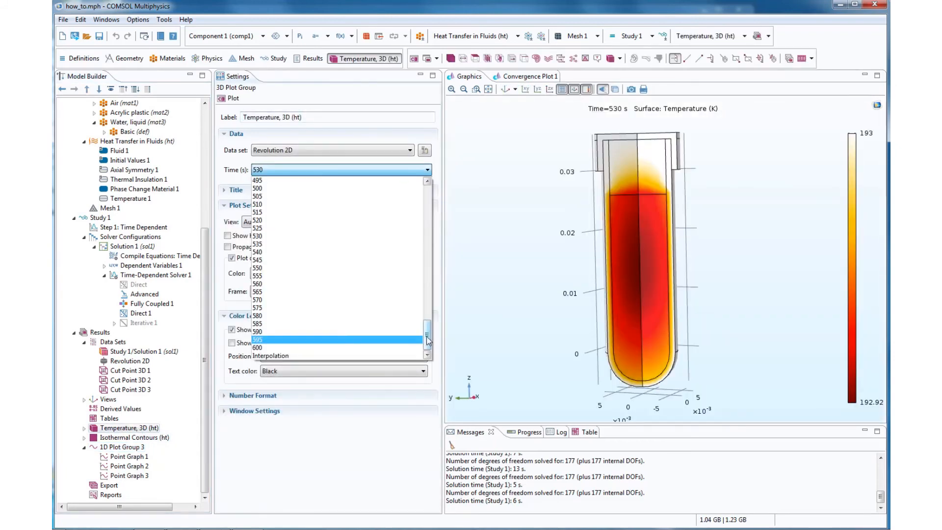
{"action": "left_click_drag", "start_coordinate": [427, 341], "coordinate": [428, 196]}
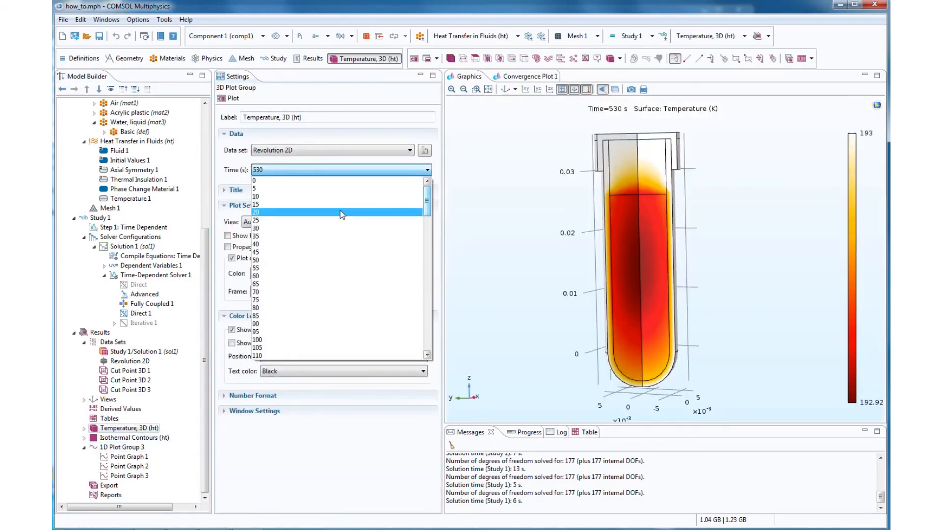
{"action": "left_click", "coordinate": [303, 261]}
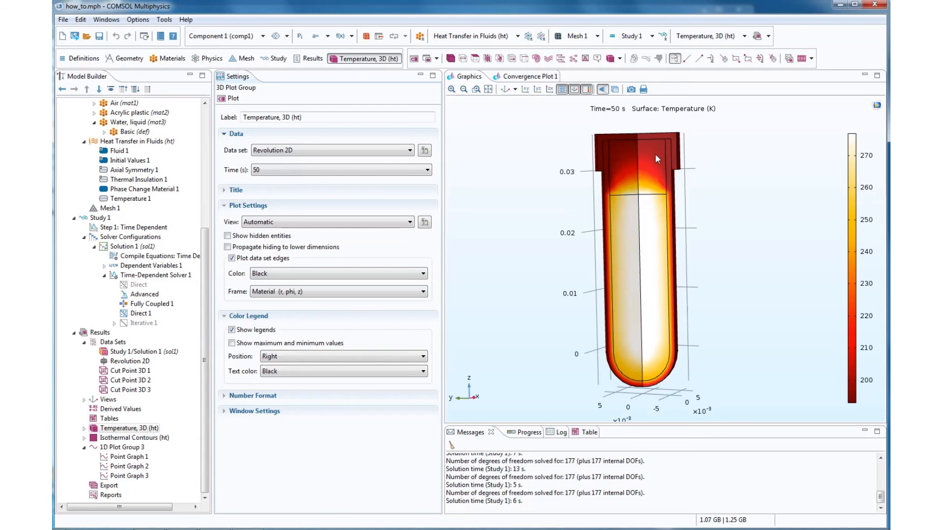
{"action": "left_click", "coordinate": [294, 170]}
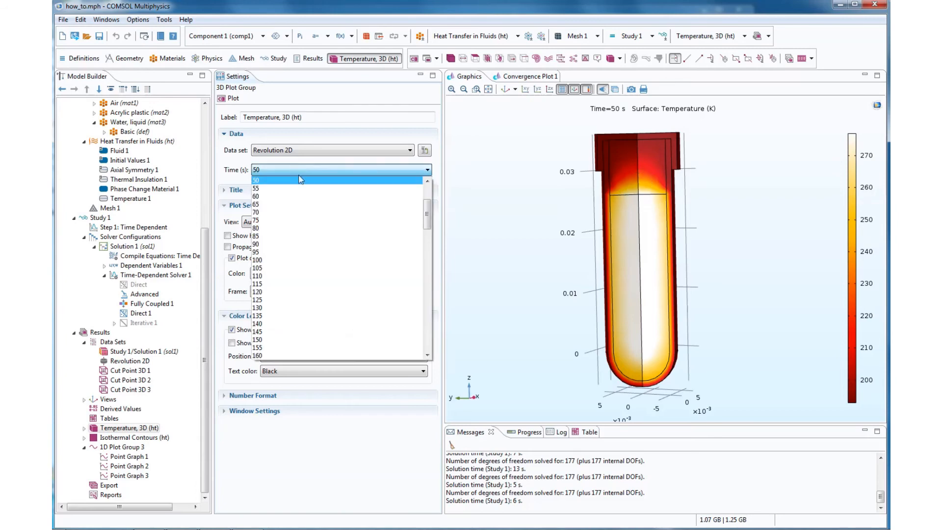
{"action": "left_click", "coordinate": [298, 228]}
{"action": "left_click", "coordinate": [233, 98]}
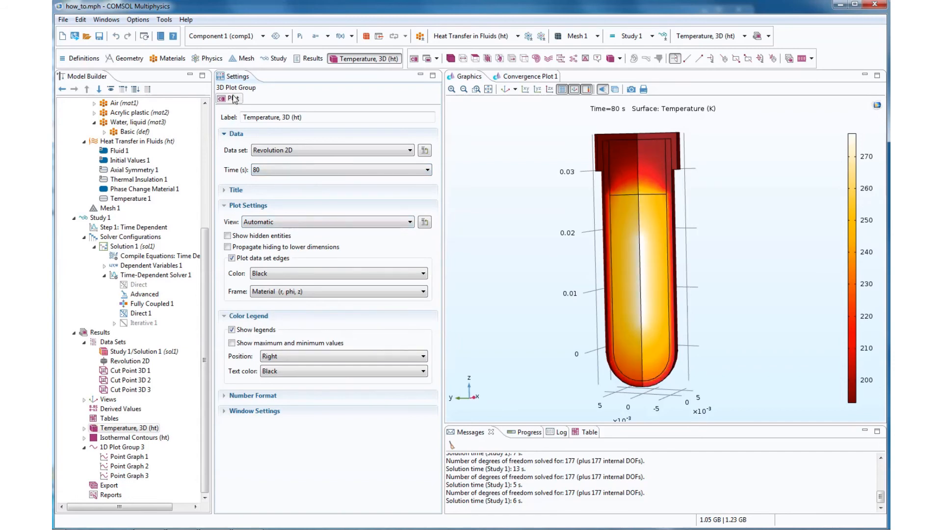
- Examine the tube's temperature distribution in Temperature, 3D (ht) at 95 s and at 90 s
{"action": "left_click", "coordinate": [269, 172]}
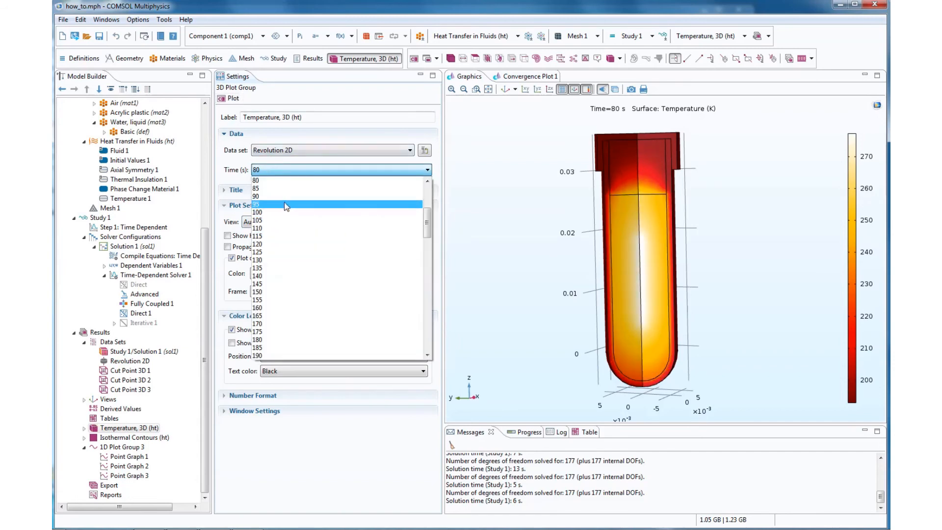
{"action": "left_click", "coordinate": [285, 201]}
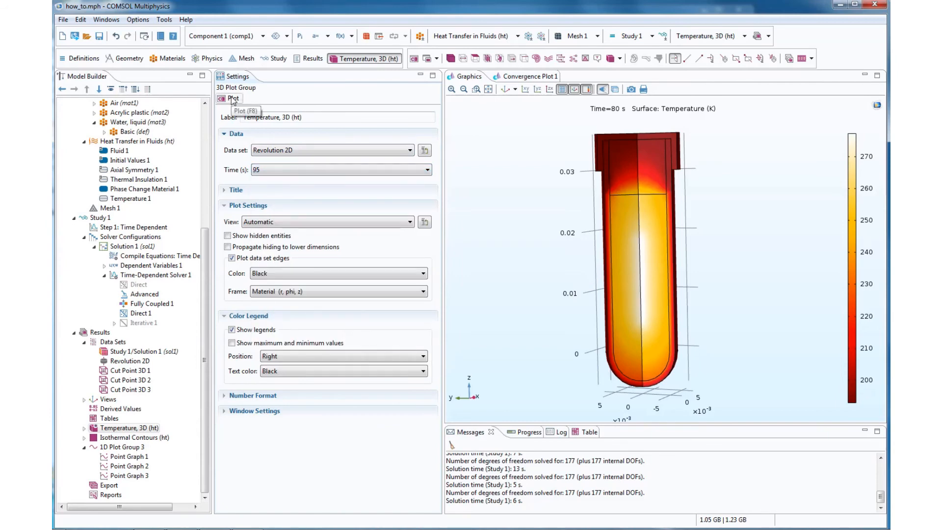
{"action": "left_click", "coordinate": [233, 99]}
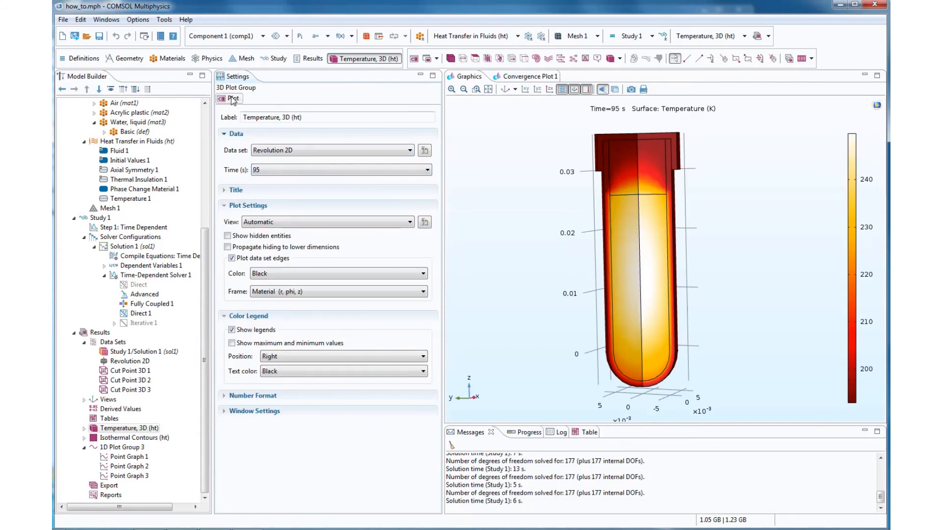
{"action": "left_click", "coordinate": [269, 172]}
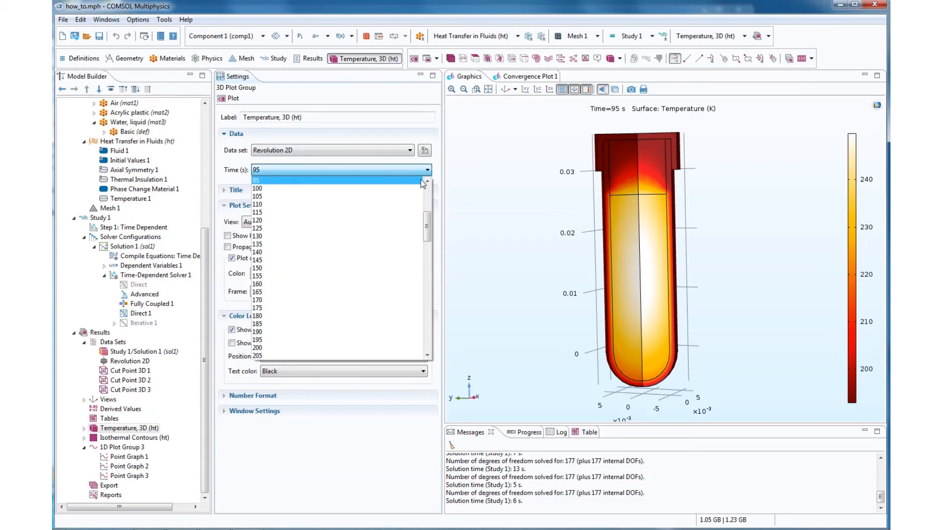
{"action": "left_click", "coordinate": [425, 181]}
{"action": "left_click", "coordinate": [403, 181]}
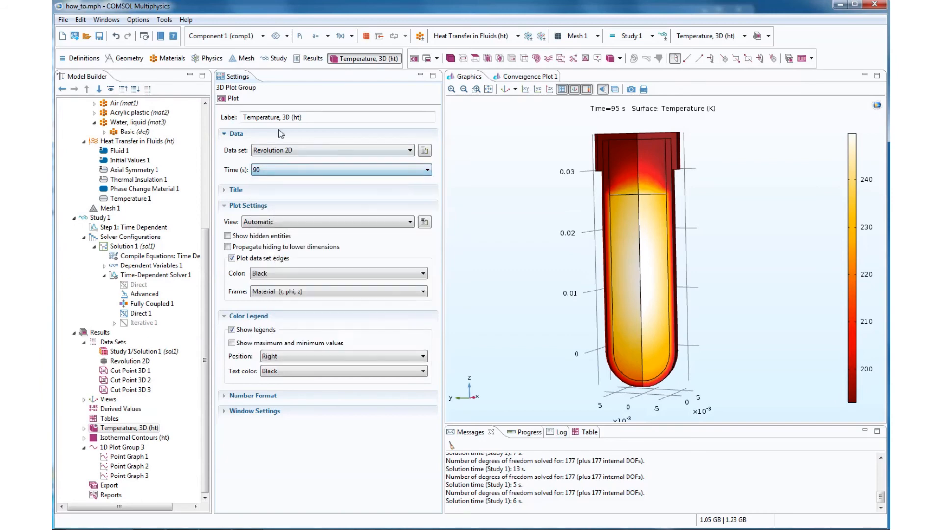
{"action": "left_click", "coordinate": [233, 98]}
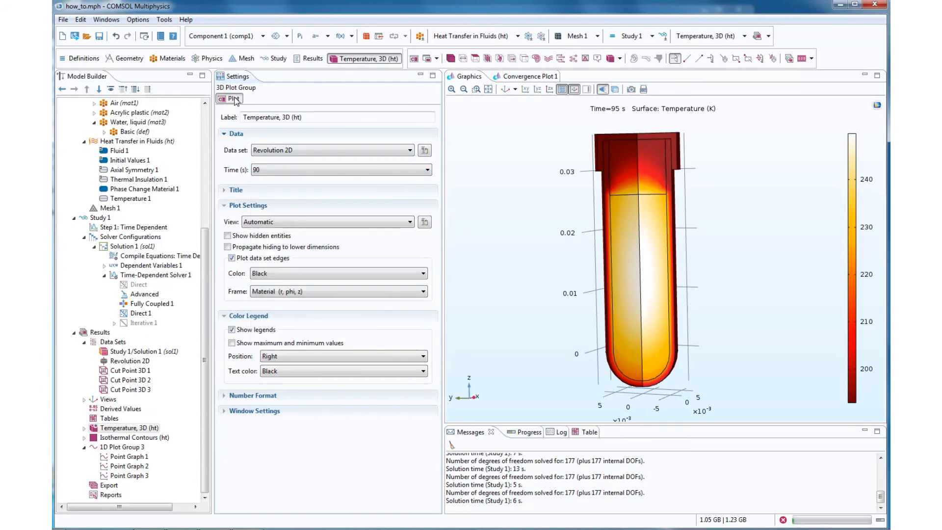
- Set the Temperature, 3D (ht) plot's time to 85 s and plot it
{"action": "left_click", "coordinate": [426, 170]}
{"action": "left_click", "coordinate": [428, 182]}
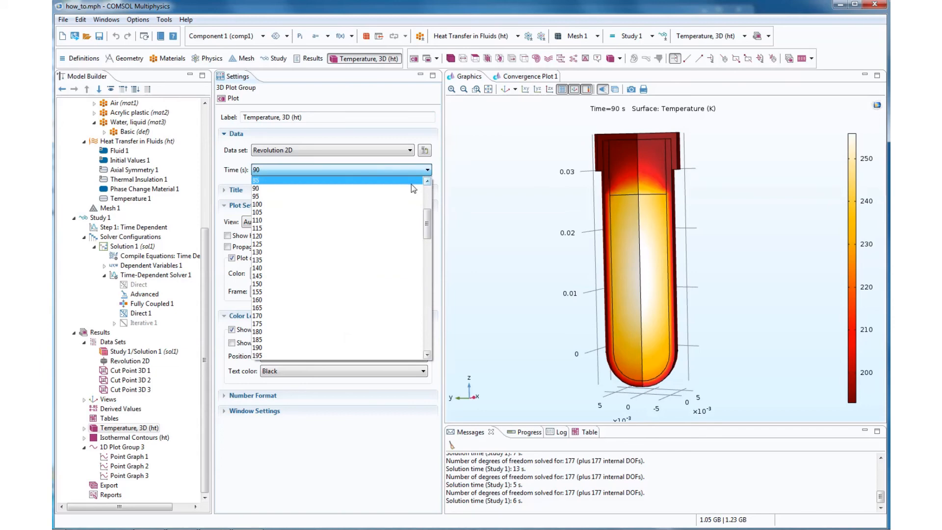
{"action": "left_click", "coordinate": [411, 181]}
{"action": "left_click", "coordinate": [233, 98]}
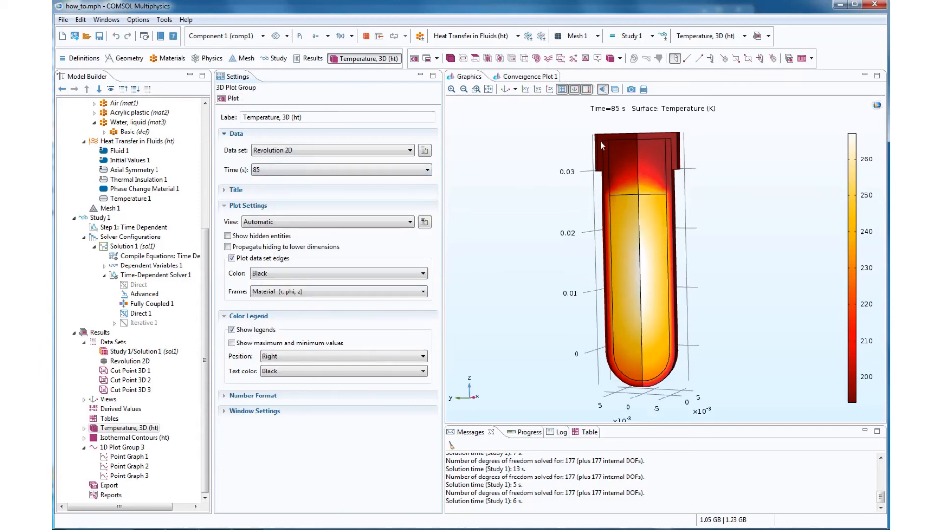
- Export a JPEG snapshot of the temperature plot to the Desktop under the file name example
{"action": "left_click", "coordinate": [631, 90]}
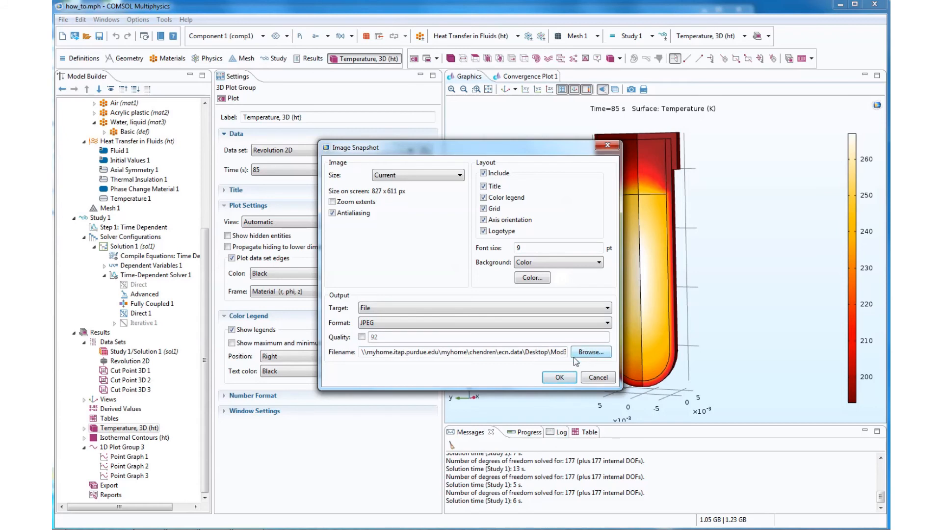
{"action": "left_click", "coordinate": [590, 352]}
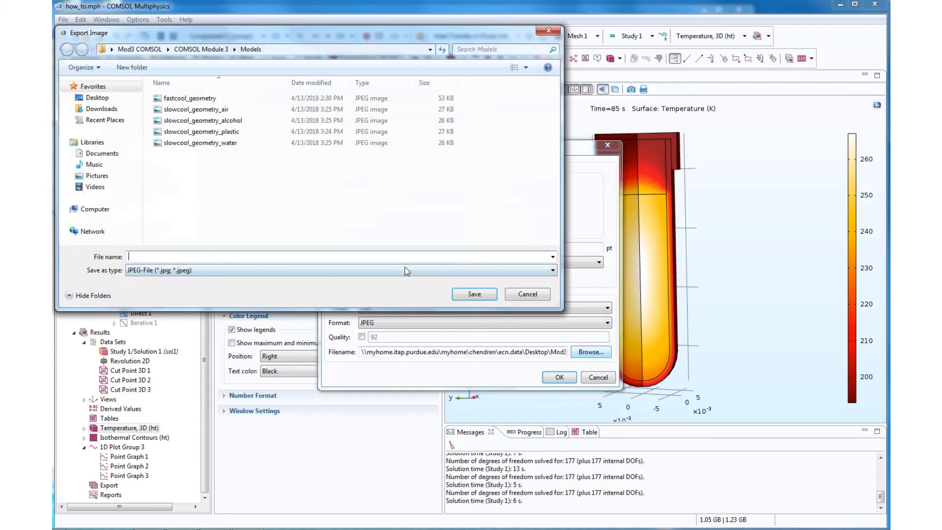
{"action": "left_click", "coordinate": [97, 98]}
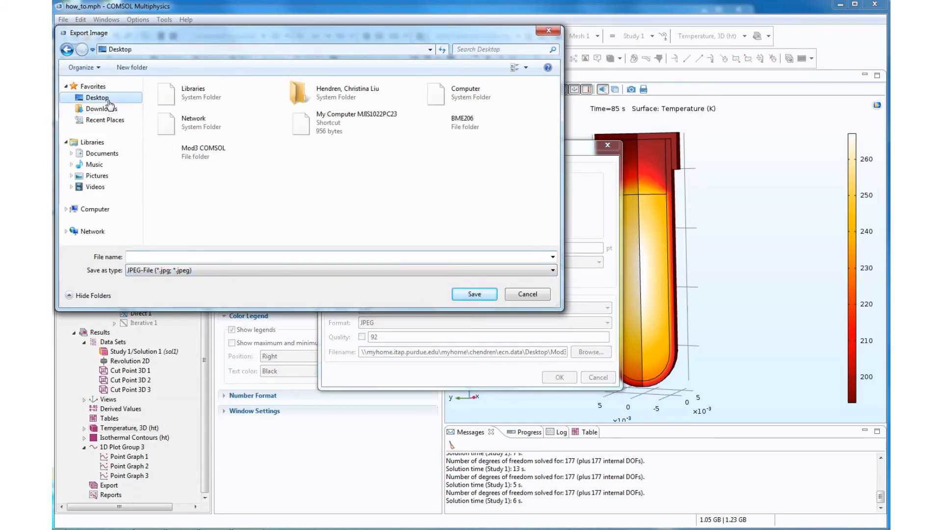
{"action": "left_click", "coordinate": [232, 255]}
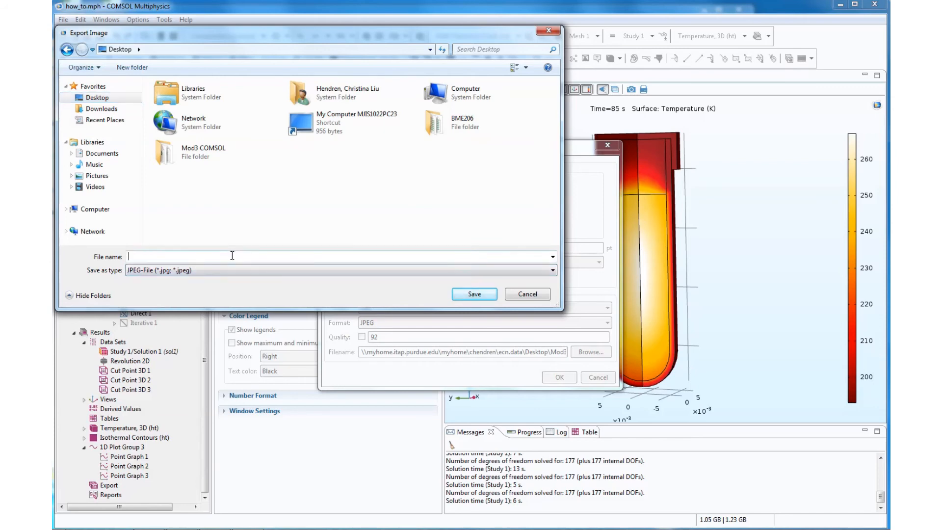
{"action": "type", "text": "exampel"}
{"action": "key", "text": "BackSpace"}
{"action": "type", "text": "le"}
{"action": "left_click", "coordinate": [459, 295]}
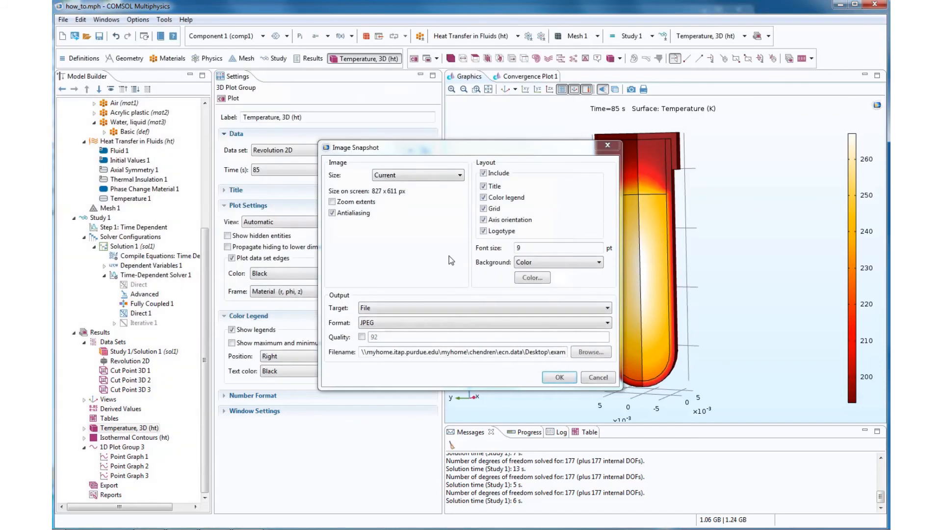
{"action": "left_click", "coordinate": [561, 378]}
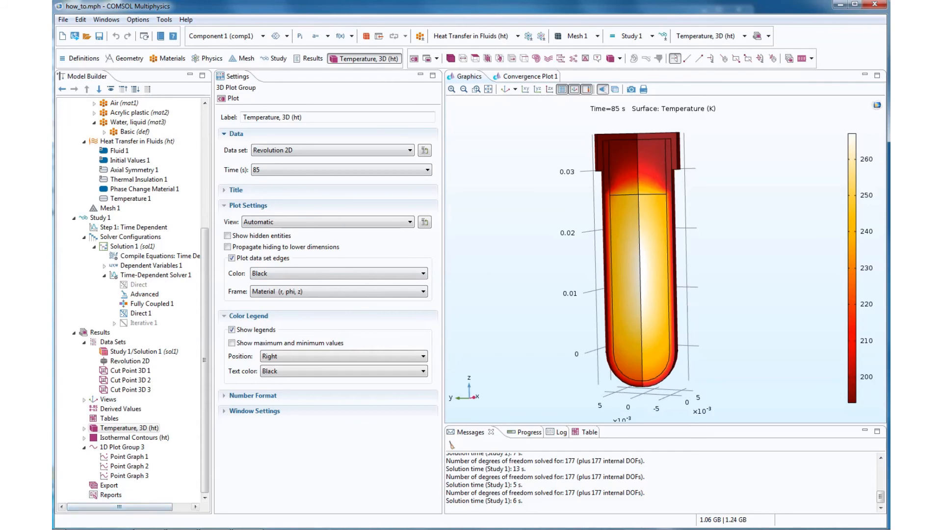
- Open the exported example image from the desktop to check the temperature plot snapshot
{"action": "mouse_move", "coordinate": [55, 529]}
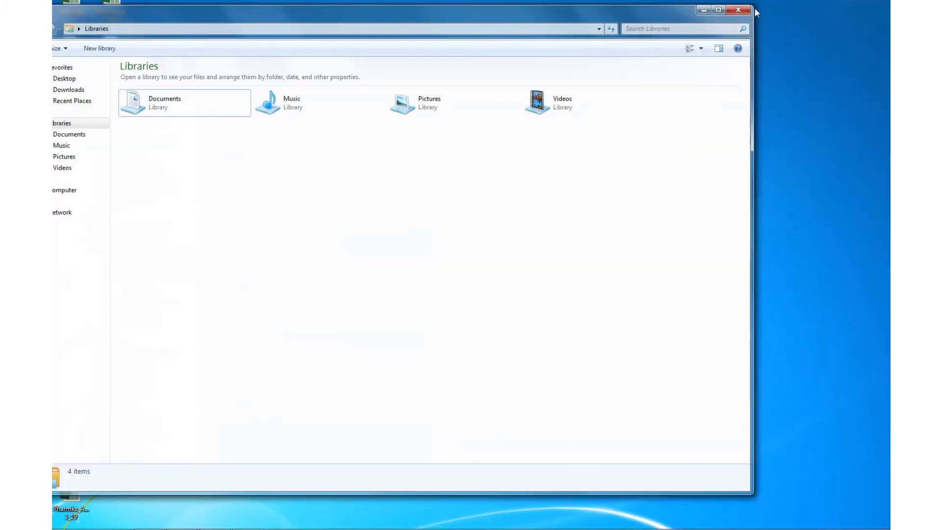
{"action": "left_click", "coordinate": [700, 11]}
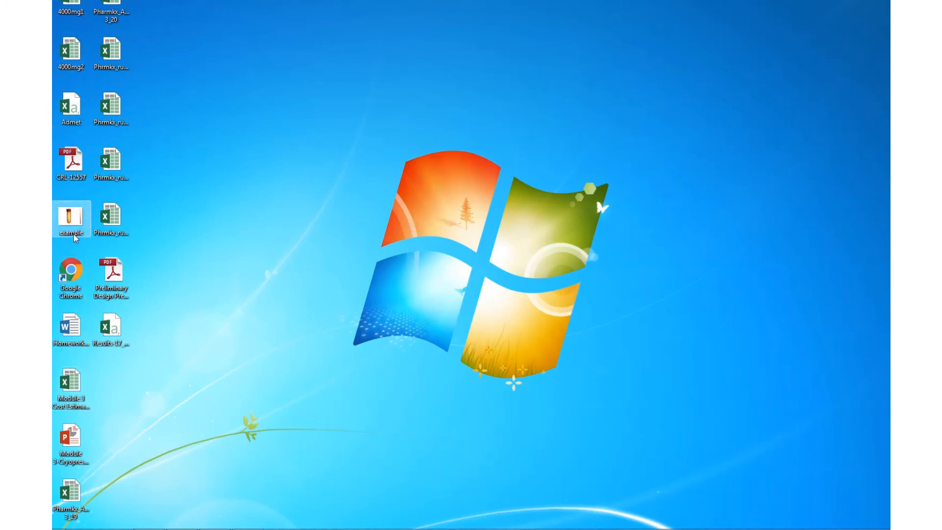
{"action": "double_click", "coordinate": [71, 218]}
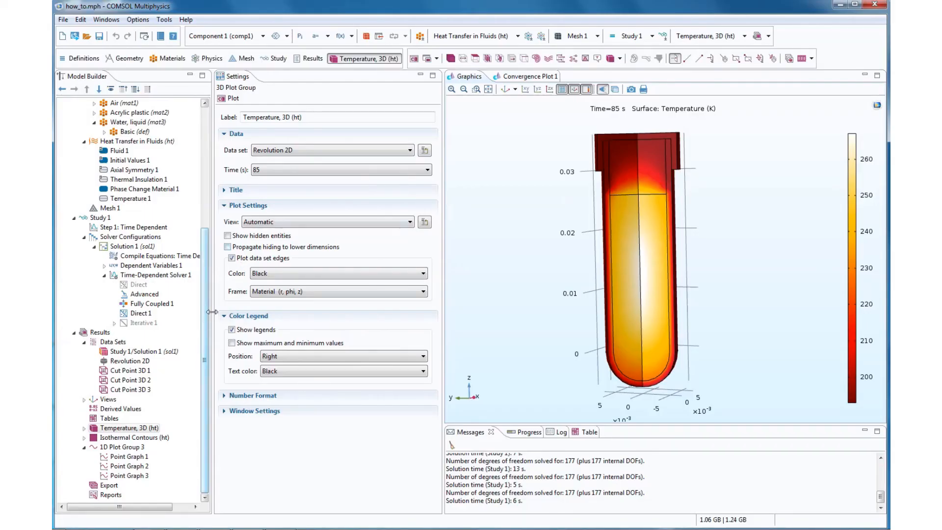
- Add a Data export that uses the Cut Point 3D 1 data set for the temperature T at all stored output times
{"action": "left_click", "coordinate": [129, 466]}
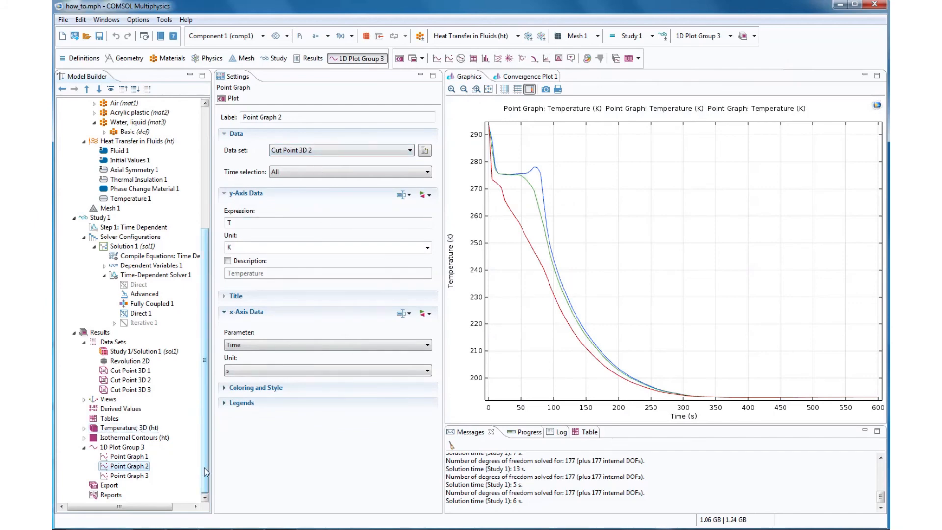
{"action": "right_click", "coordinate": [106, 486]}
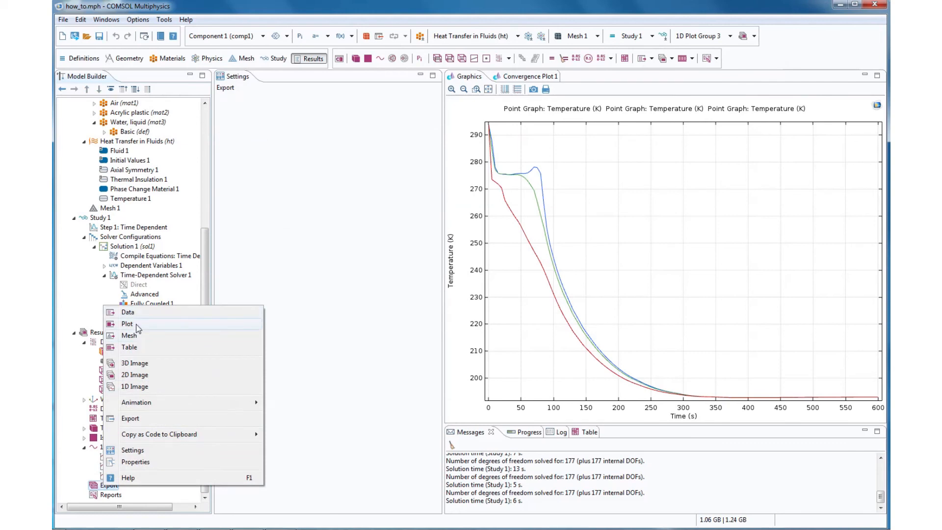
{"action": "left_click", "coordinate": [128, 312]}
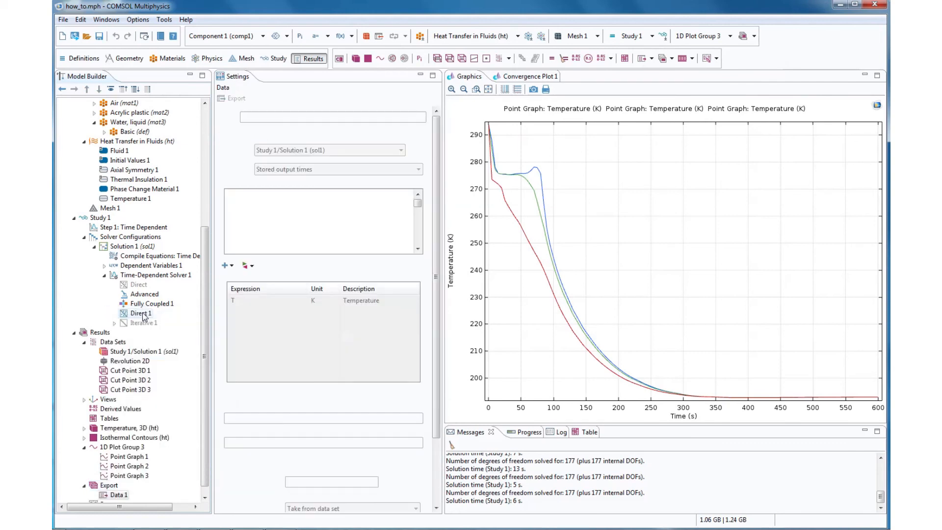
{"action": "left_click", "coordinate": [302, 150]}
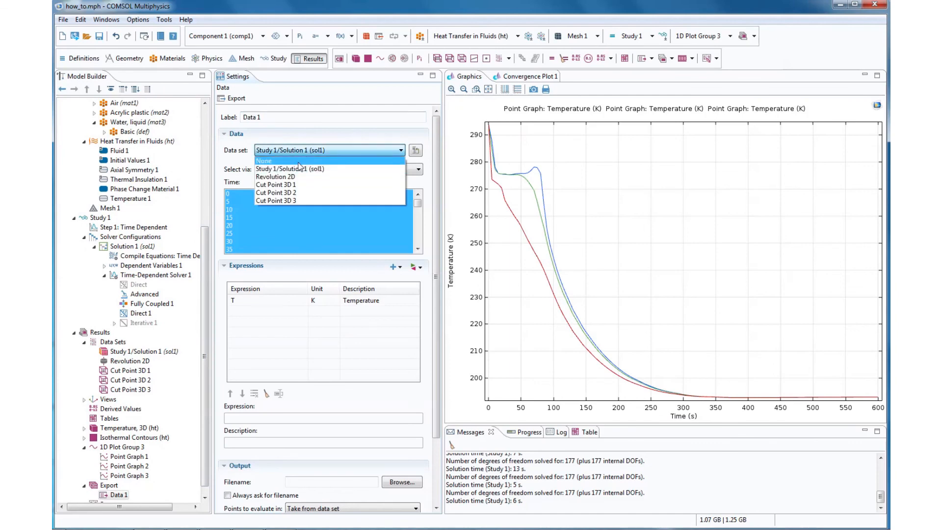
{"action": "left_click", "coordinate": [297, 184]}
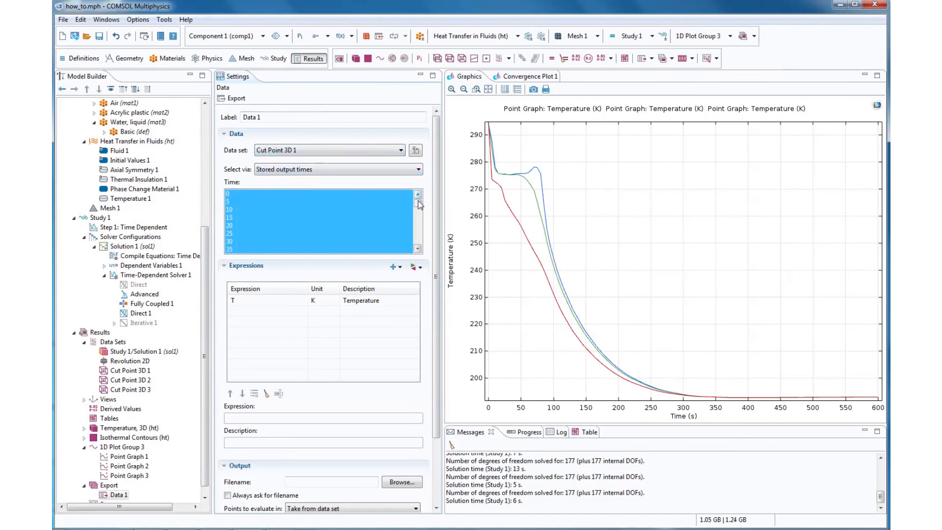
{"action": "left_click_drag", "start_coordinate": [418, 202], "coordinate": [418, 239]}
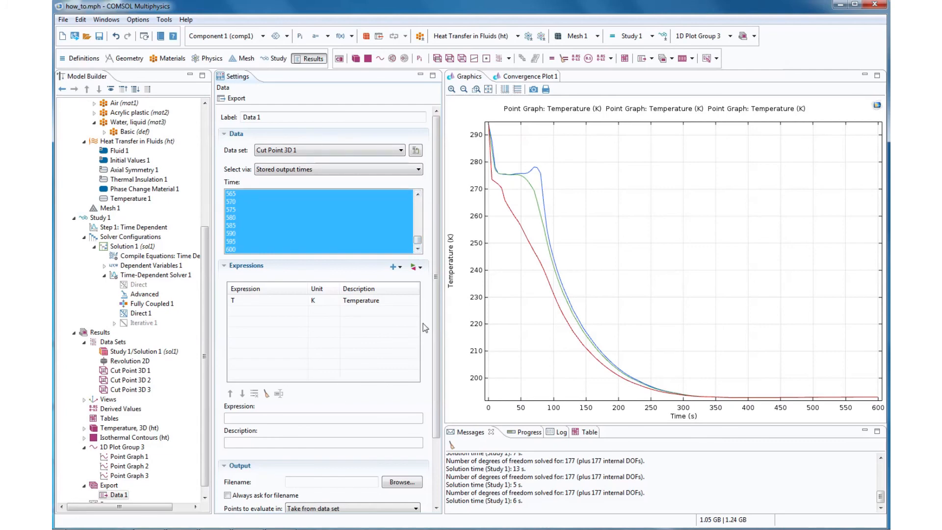
{"action": "left_click_drag", "start_coordinate": [436, 319], "coordinate": [440, 401]}
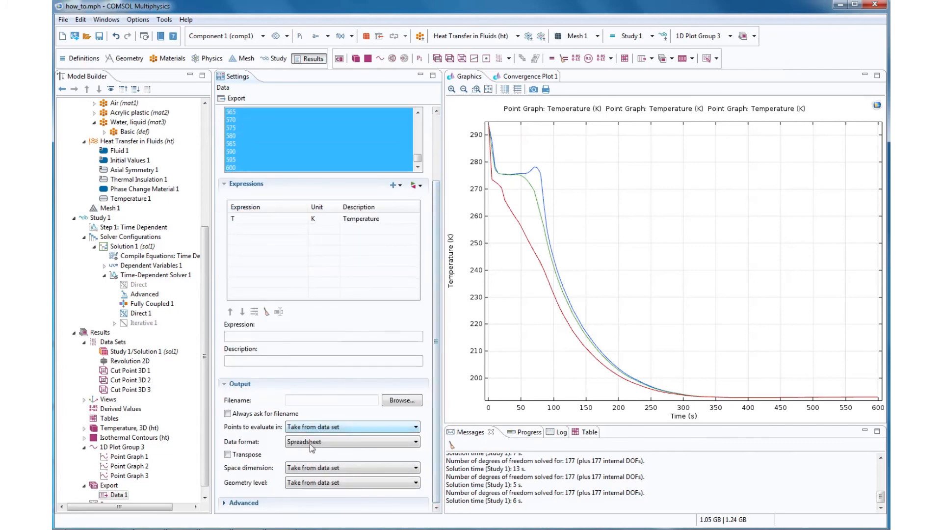
- Export the cut point temperature data to the Desktop as a text file named exampletext
{"action": "left_click", "coordinate": [397, 402]}
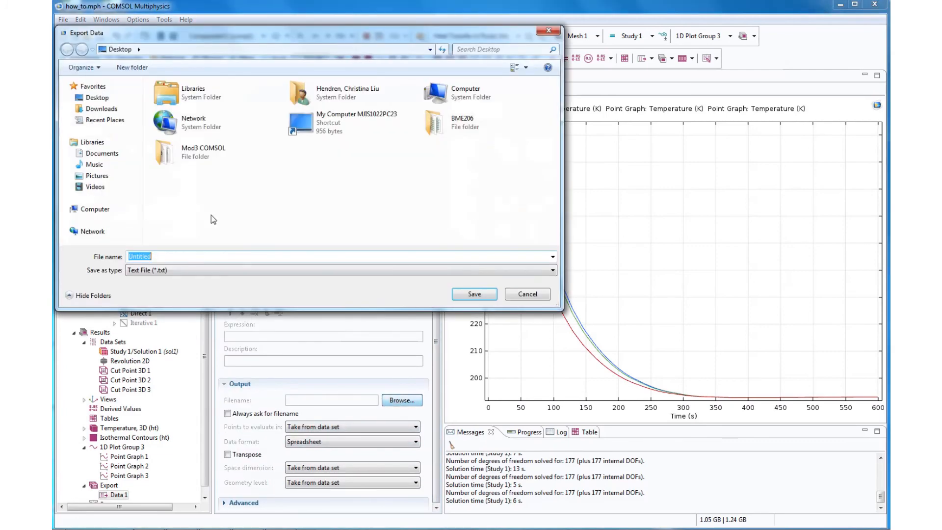
{"action": "left_click", "coordinate": [168, 256]}
{"action": "double_click", "coordinate": [168, 255]}
{"action": "type", "text": "ex"}
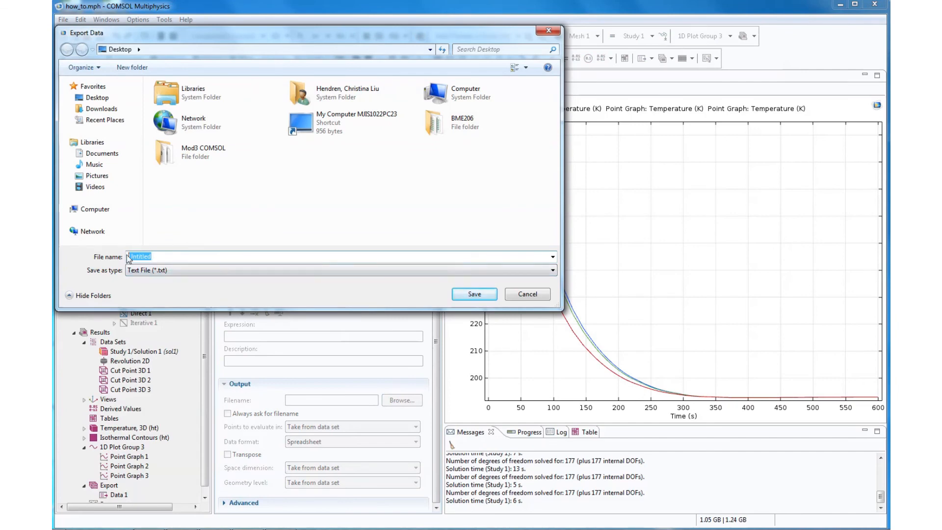
{"action": "type", "text": "ample"}
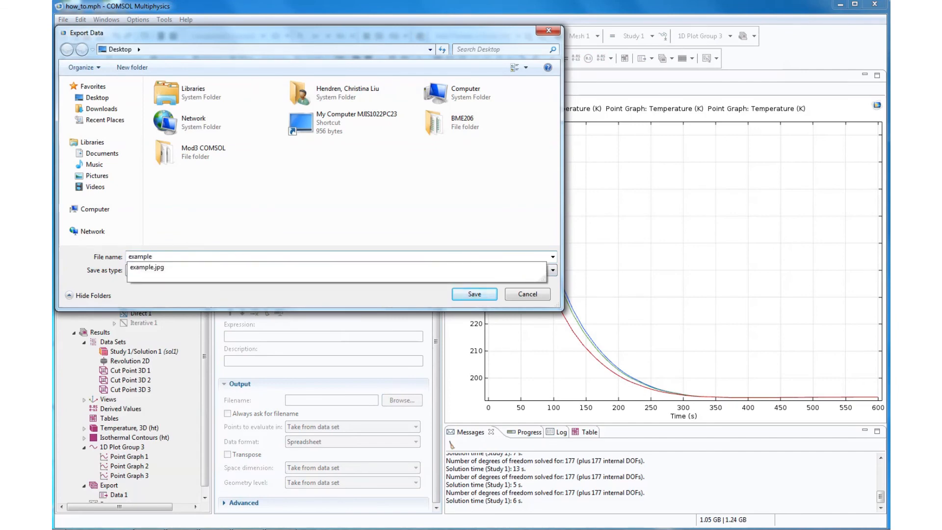
{"action": "type", "text": "text"}
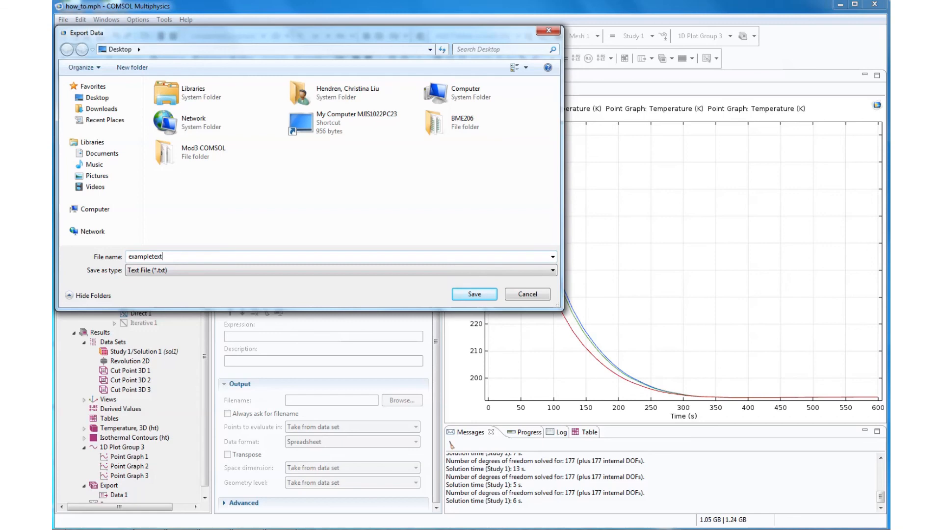
{"action": "left_click", "coordinate": [464, 295]}
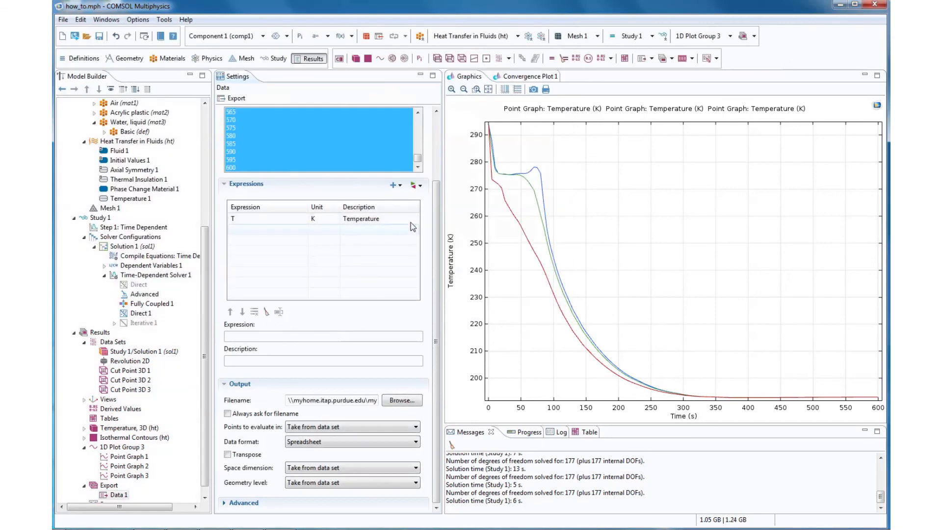
{"action": "left_click", "coordinate": [235, 98]}
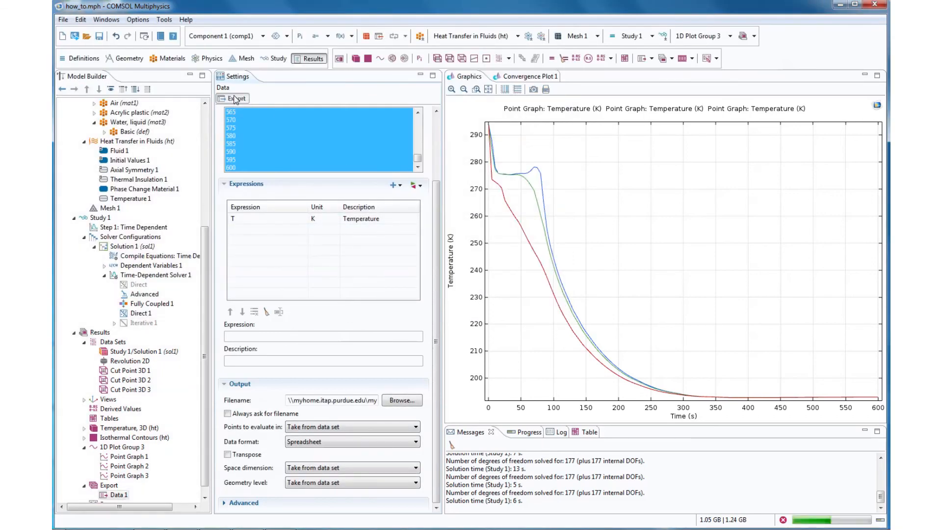
- Open the exampletext file from the desktop in Notepad, review the exported temperatures, and return to COMSOL Multiphysics
{"action": "left_click", "coordinate": [841, 4]}
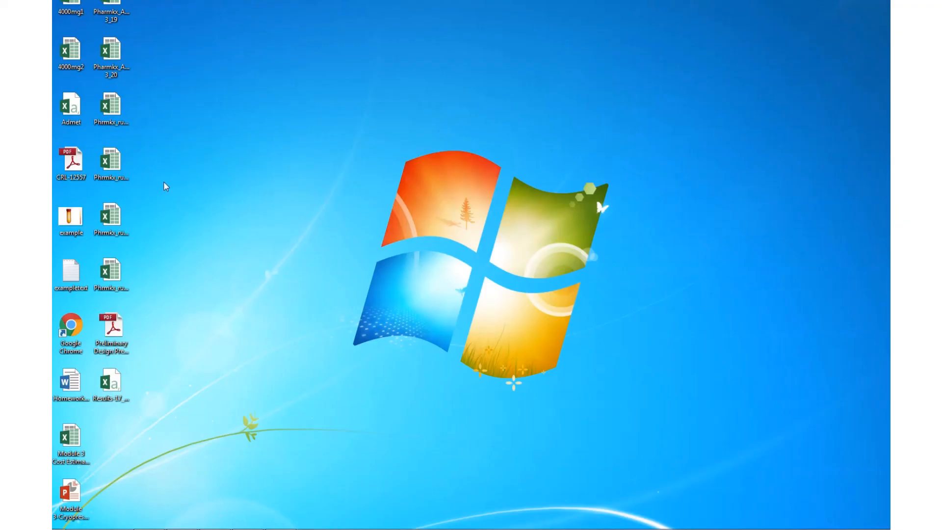
{"action": "double_click", "coordinate": [71, 273]}
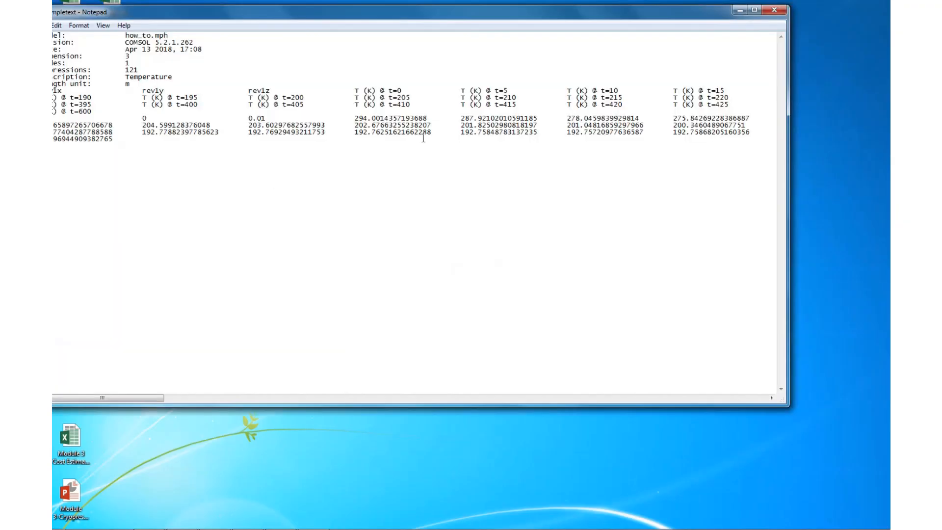
{"action": "left_click_drag", "start_coordinate": [413, 15], "coordinate": [455, 31]}
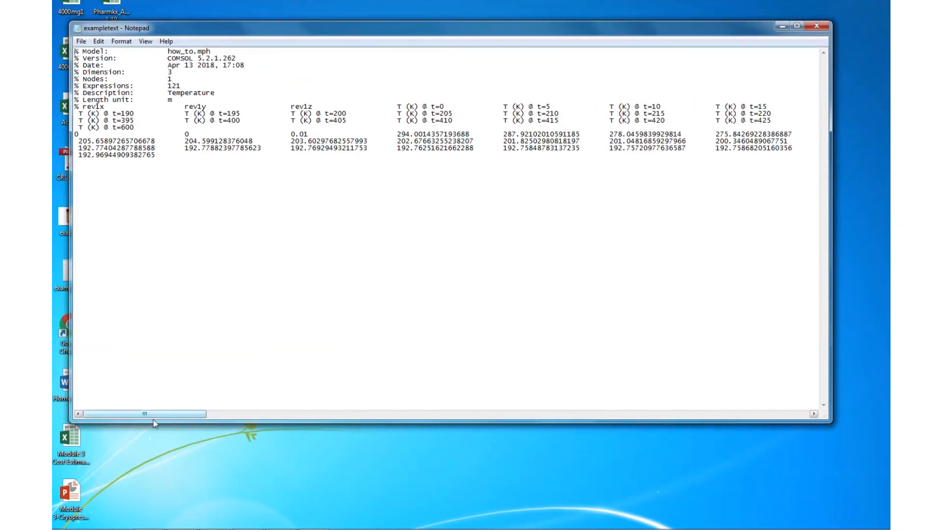
{"action": "left_click_drag", "start_coordinate": [156, 415], "coordinate": [106, 354]}
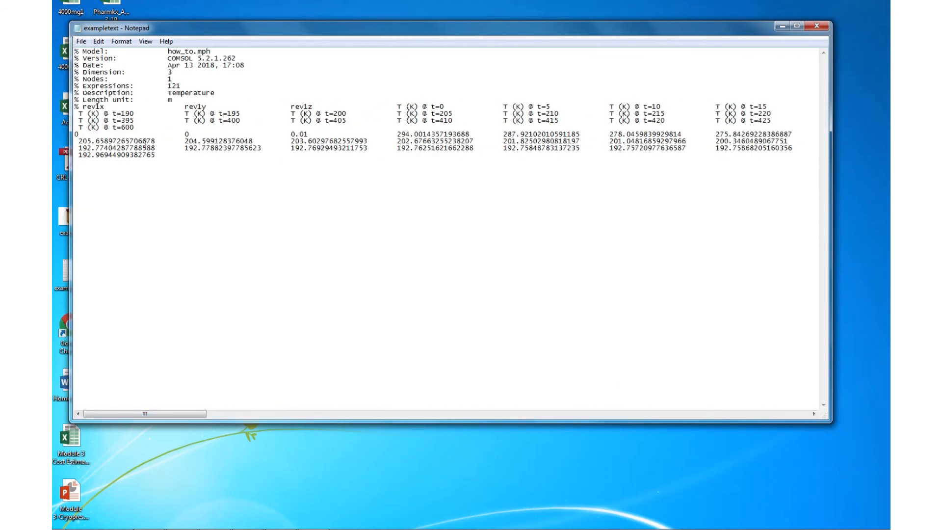
{"action": "left_click", "coordinate": [783, 27]}
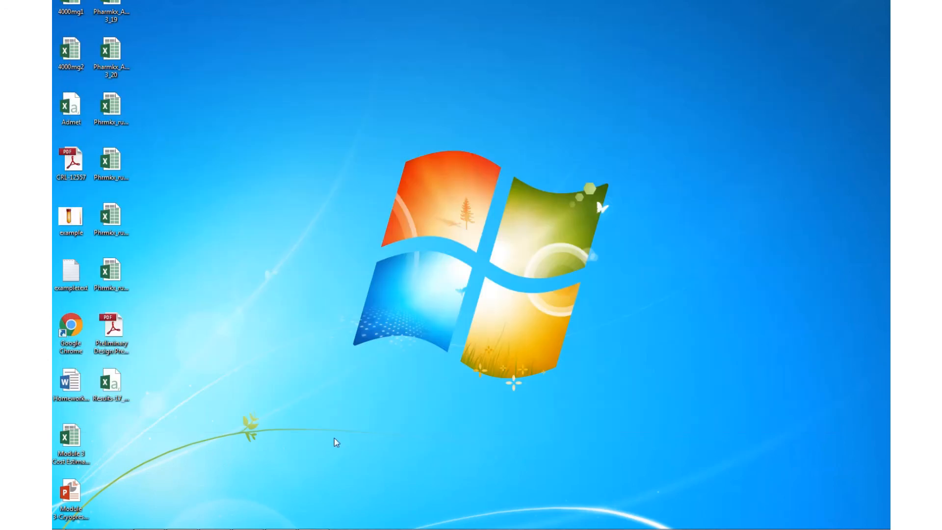
{"action": "left_click", "coordinate": [314, 529]}
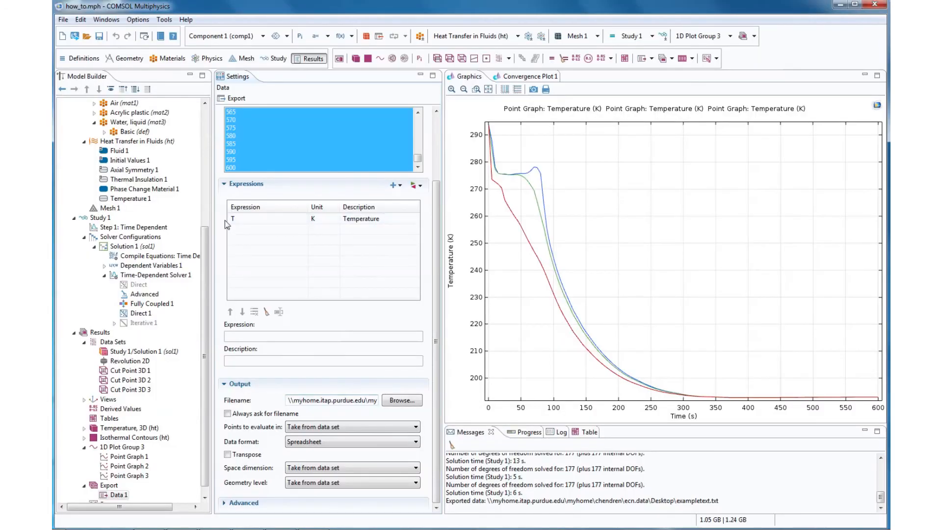
- Add a second Temperature boundary condition to Heat Transfer in Fluids and set its temperature to 293+37 K
{"action": "scroll", "coordinate": [204, 247], "scroll_direction": "down", "scroll_amount": 1}
{"action": "left_click", "coordinate": [130, 189]}
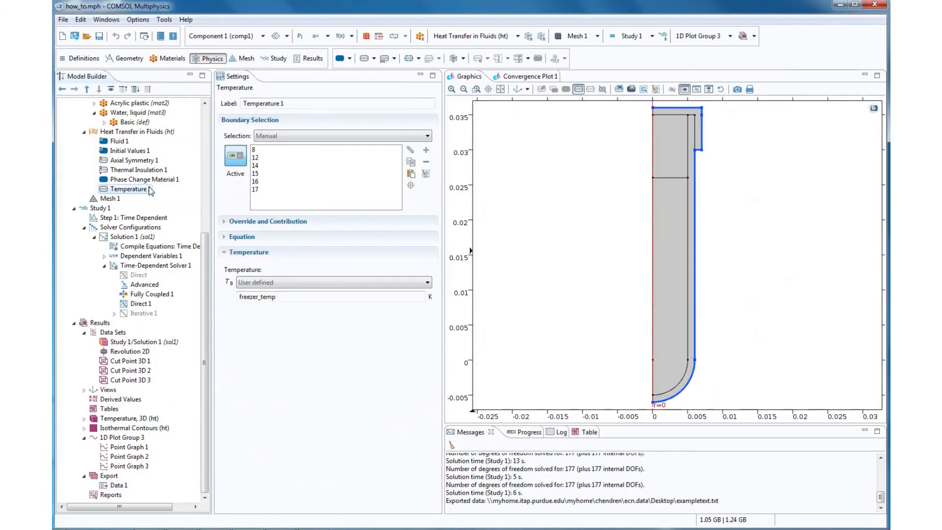
{"action": "scroll", "coordinate": [203, 287], "scroll_direction": "up", "scroll_amount": 3}
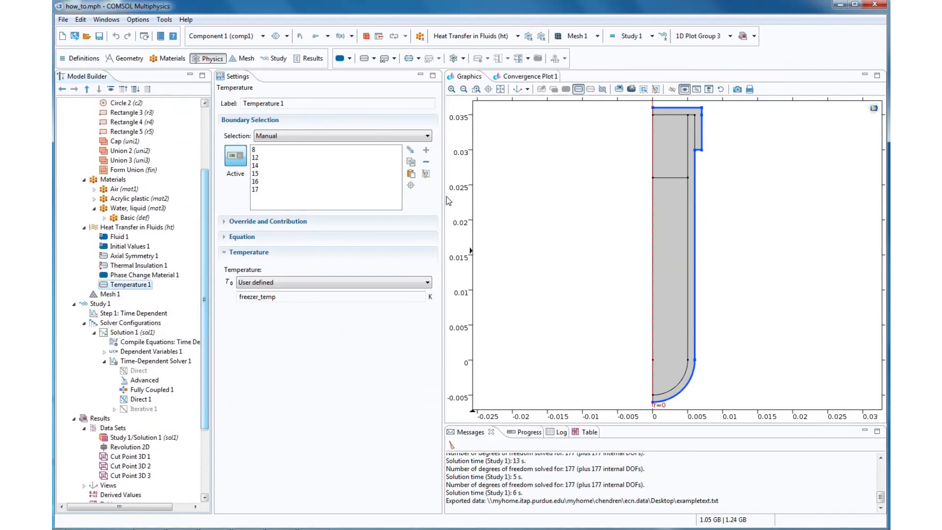
{"action": "right_click", "coordinate": [138, 226]}
{"action": "left_click", "coordinate": [169, 227]}
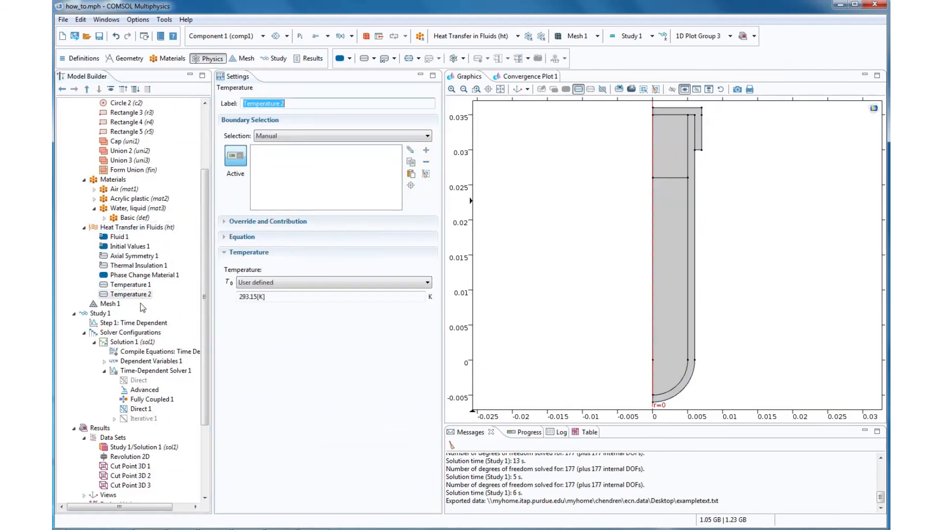
{"action": "triple_click", "coordinate": [307, 298]}
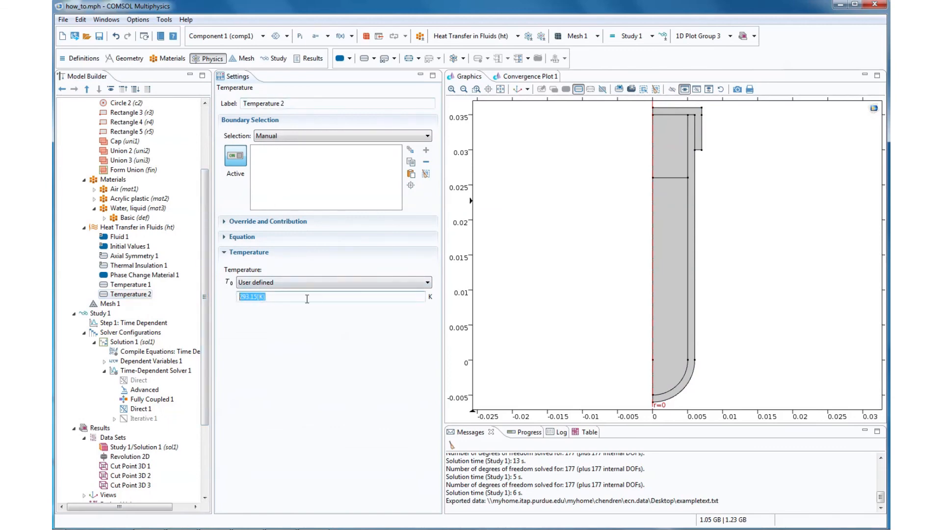
{"action": "type", "text": "293+37"}
{"action": "left_click", "coordinate": [675, 116]}
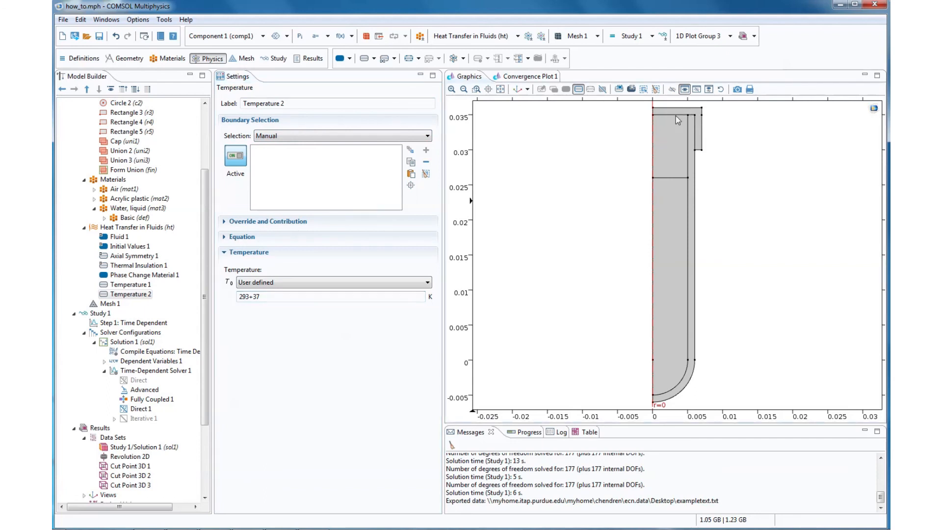
{"action": "left_click", "coordinate": [269, 326]}
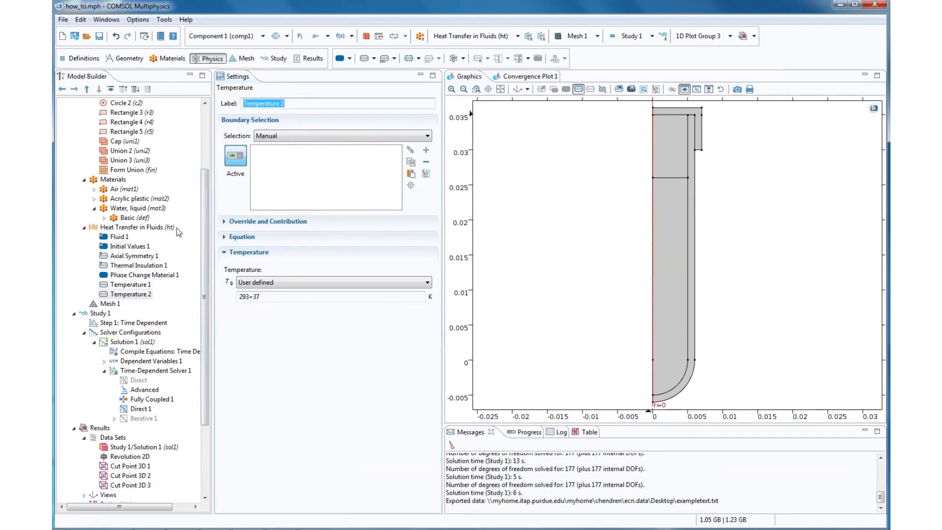
- Assign the second Temperature condition to the horizontal boundary at the water surface and recompute Study 1
{"action": "left_click", "coordinate": [130, 284]}
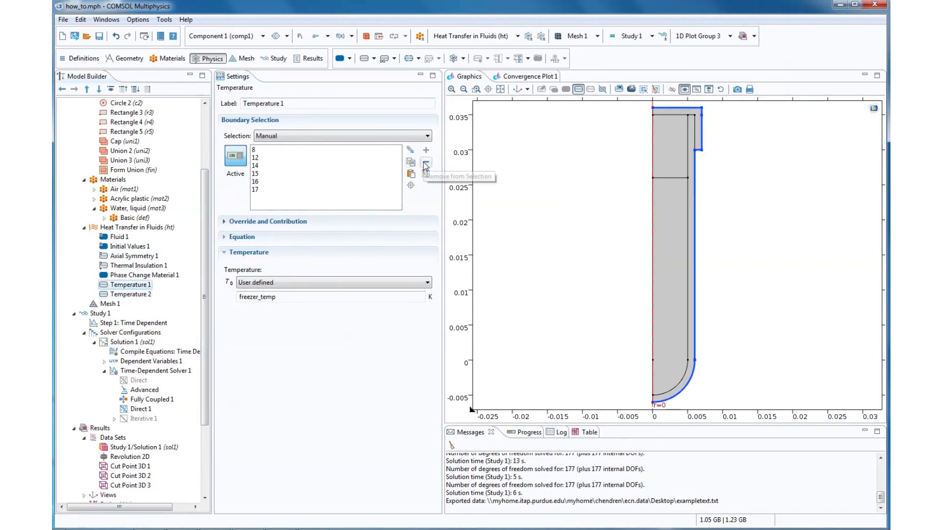
{"action": "left_click", "coordinate": [130, 293]}
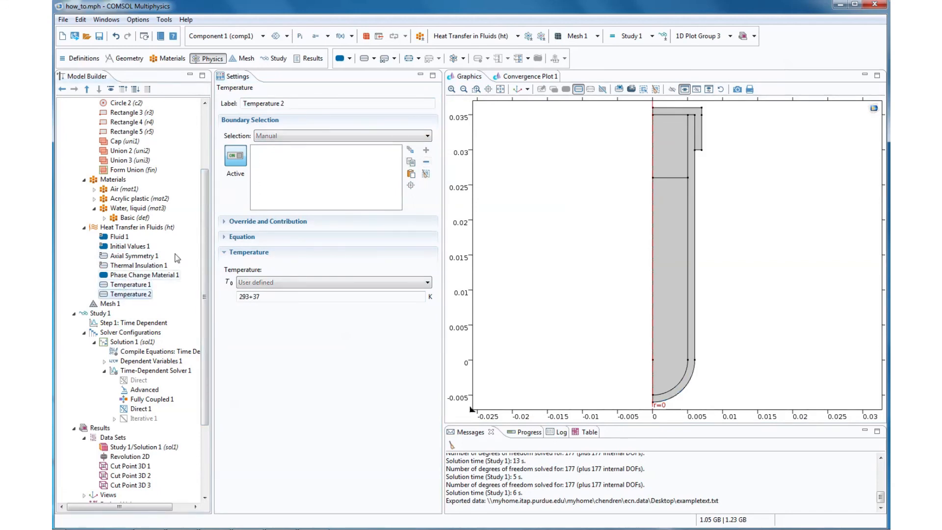
{"action": "left_click", "coordinate": [675, 178]}
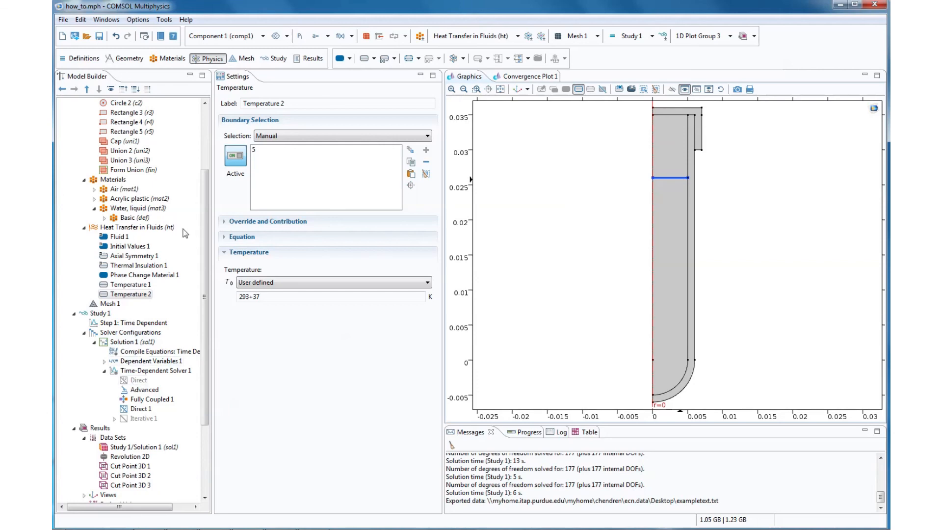
{"action": "right_click", "coordinate": [105, 314]}
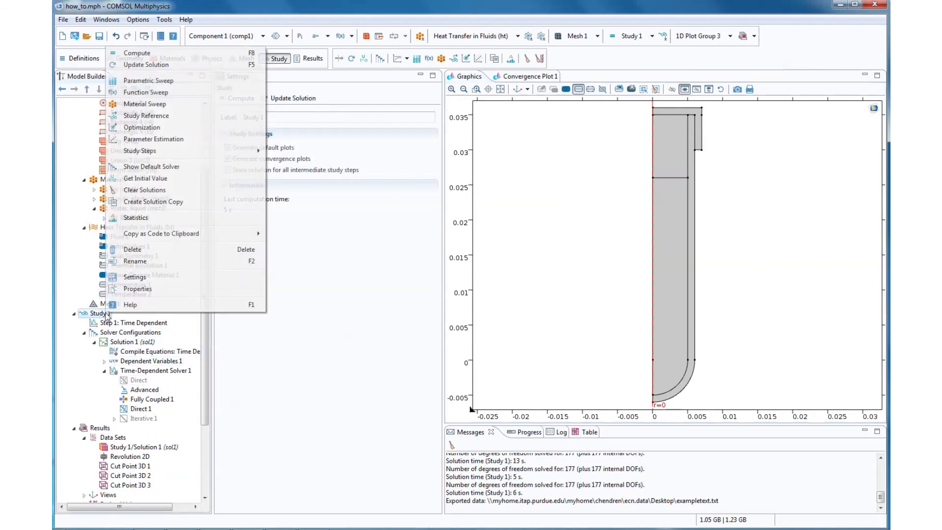
{"action": "left_click", "coordinate": [151, 55]}
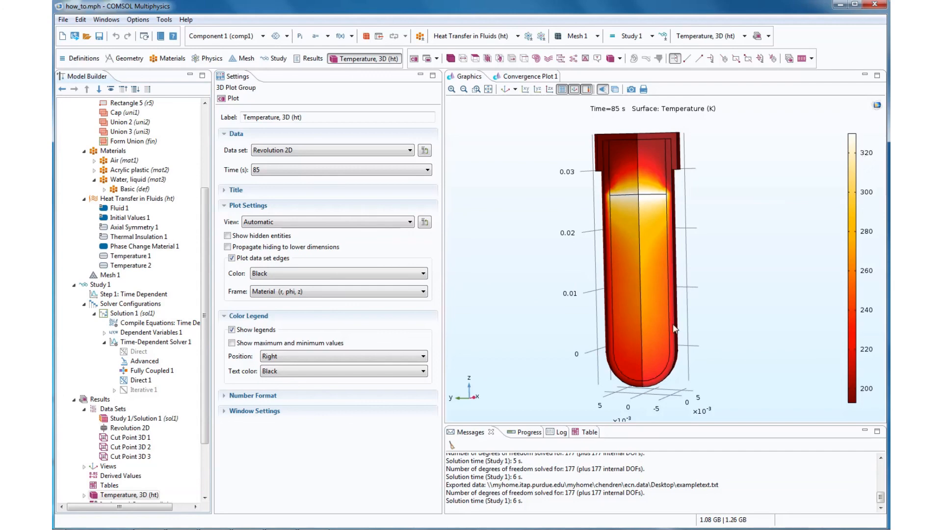
- Examine the recomputed temperature distribution in Temperature, 3D (ht) at an output time well beyond 85 s
{"action": "left_click", "coordinate": [328, 171]}
{"action": "left_click_drag", "start_coordinate": [427, 230], "coordinate": [426, 311]}
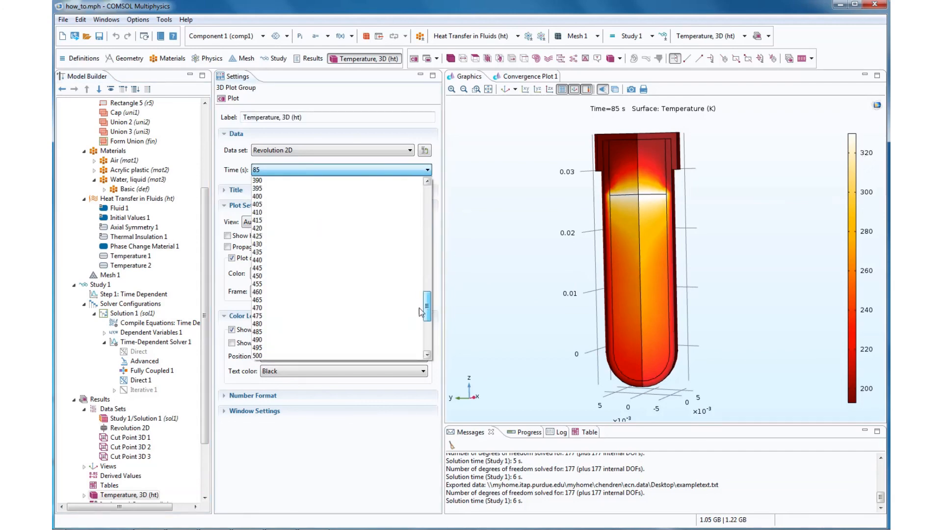
{"action": "left_click", "coordinate": [415, 312]}
{"action": "left_click", "coordinate": [230, 98]}
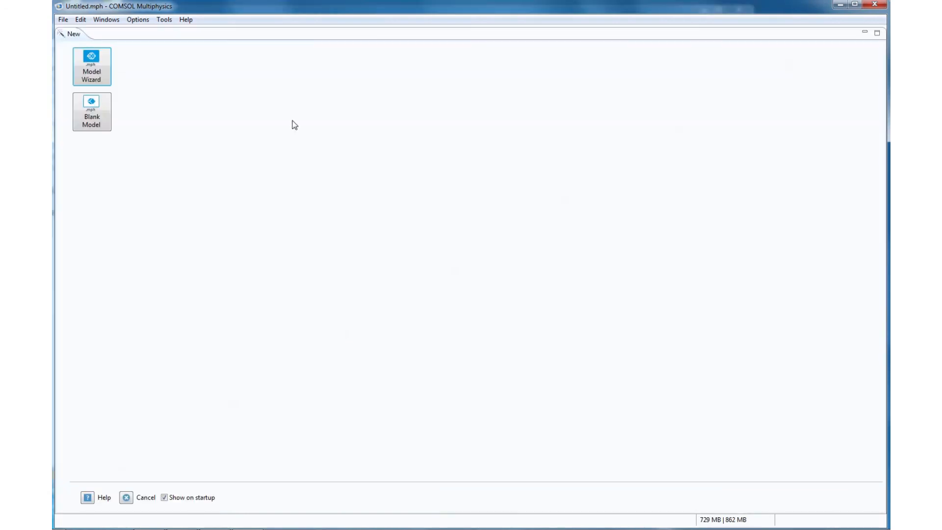
- Set up a new 2D axisymmetric model with Heat Transfer in Fluids and Heat Transfer in Solids, and proceed to study selection
{"action": "left_click", "coordinate": [97, 70]}
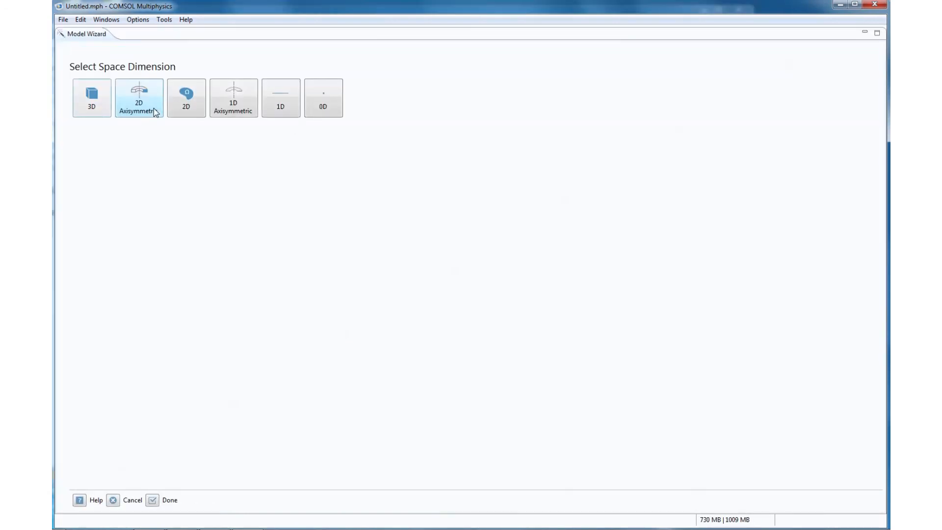
{"action": "left_click", "coordinate": [136, 103]}
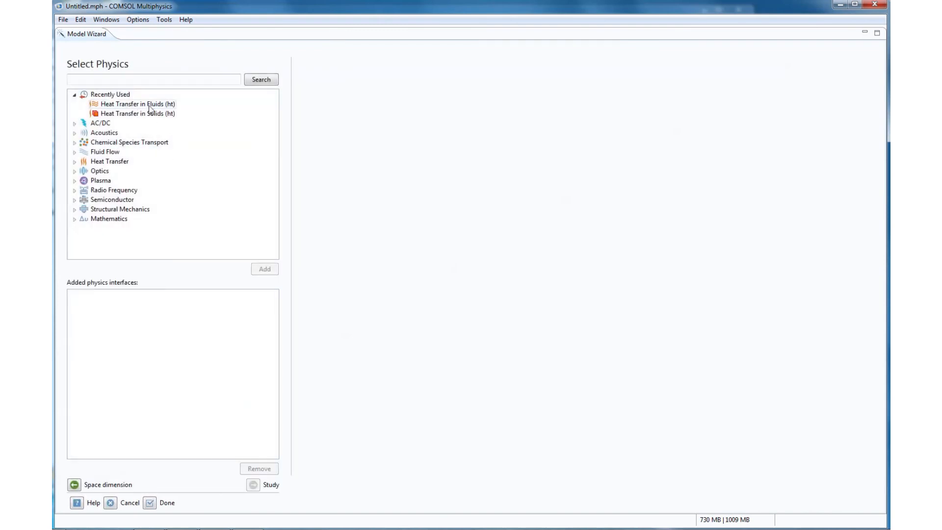
{"action": "double_click", "coordinate": [146, 116]}
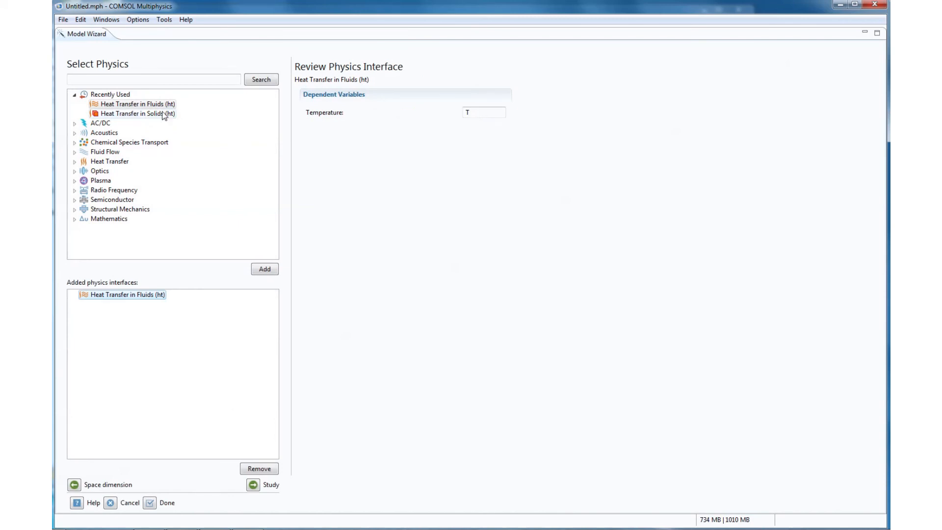
{"action": "left_click", "coordinate": [159, 117]}
{"action": "left_click", "coordinate": [265, 270]}
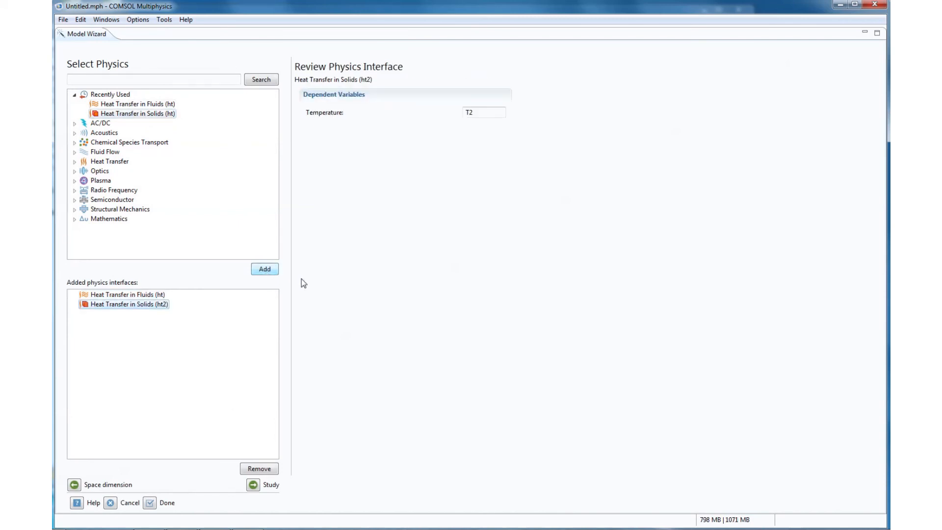
{"action": "left_click", "coordinate": [253, 486]}
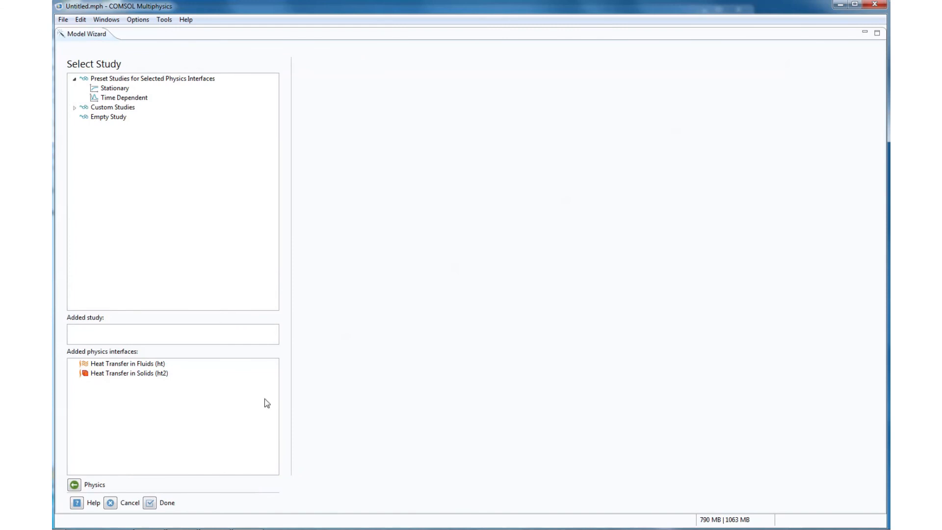